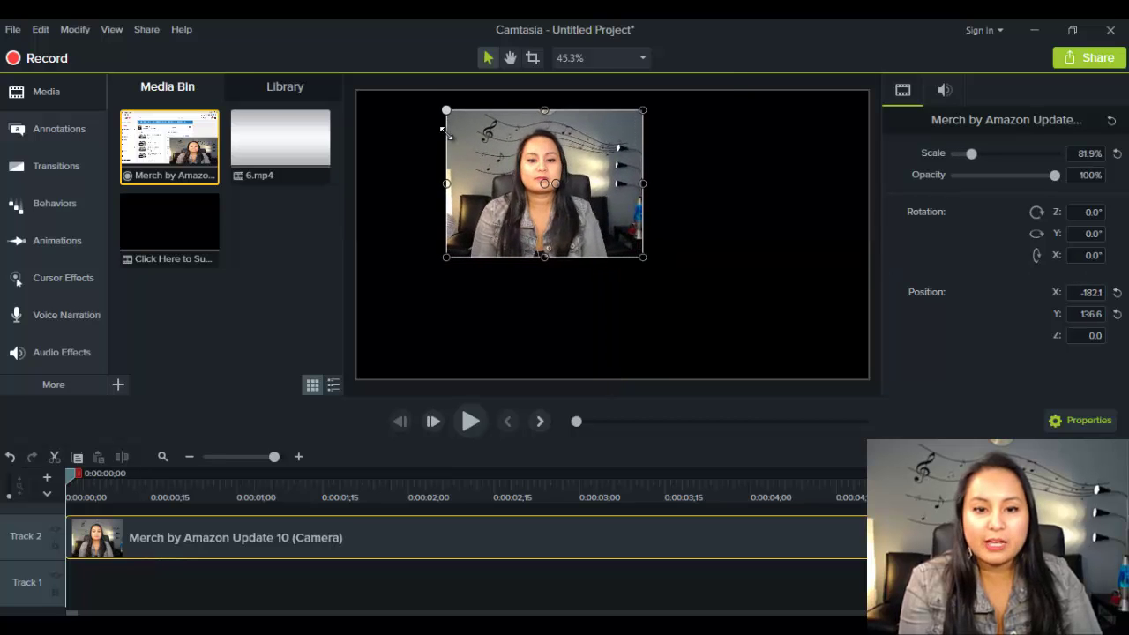
# Enlarge the camera clip on the canvas to about 120% scale and center it at position 0, 0.
pyautogui.moveTo(642, 256); pyautogui.dragTo(706, 297)
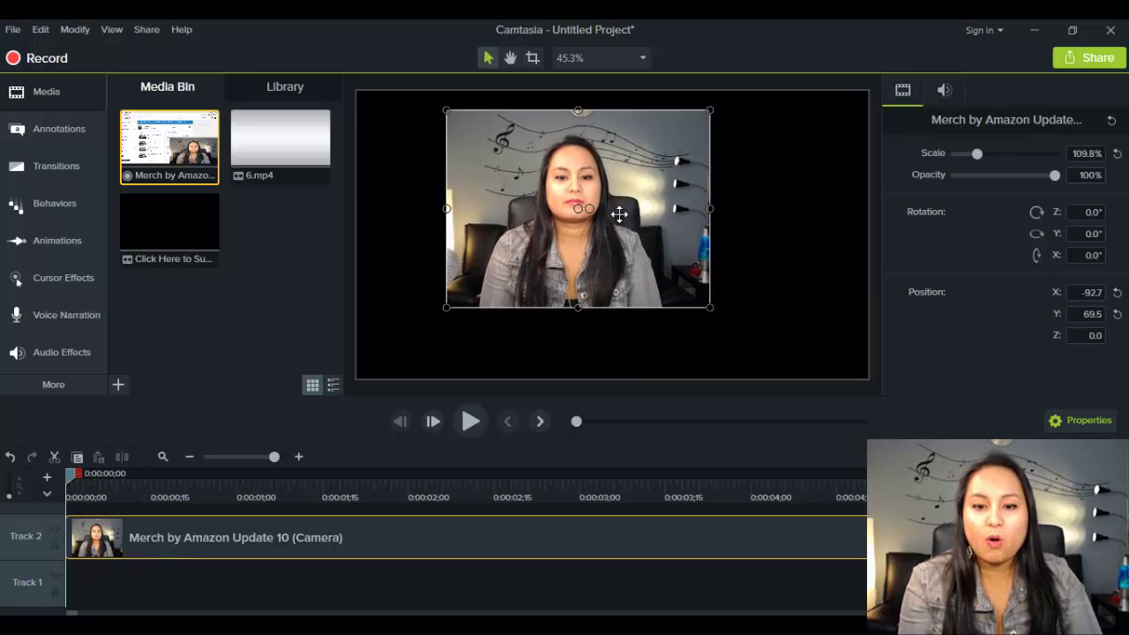
pyautogui.moveTo(623, 217); pyautogui.dragTo(647, 233)
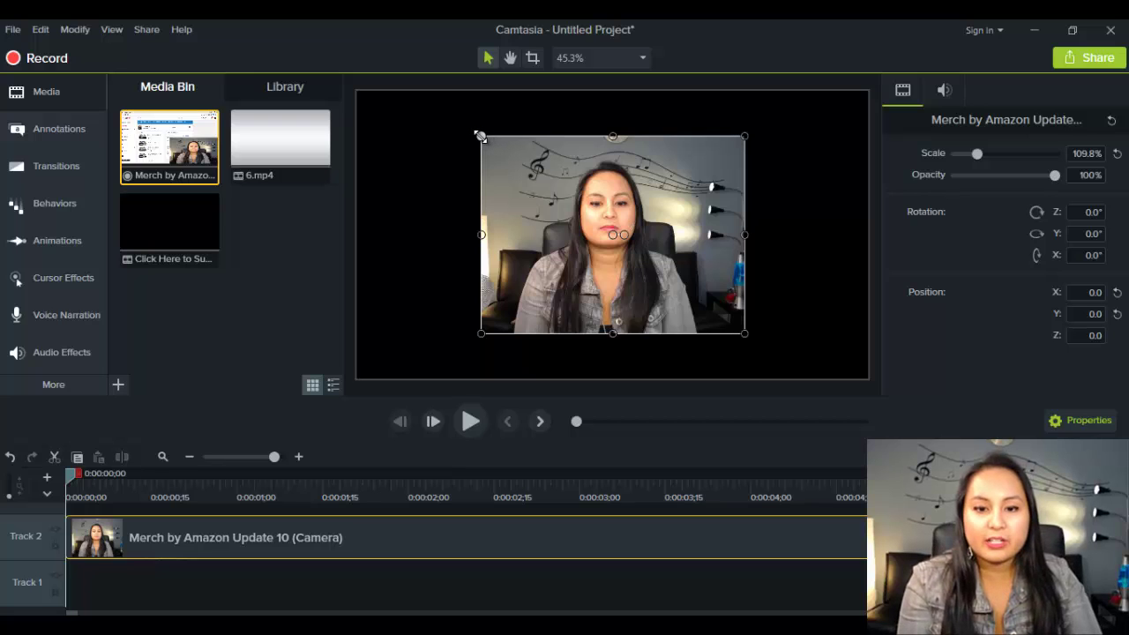
pyautogui.moveTo(479, 132); pyautogui.dragTo(458, 119)
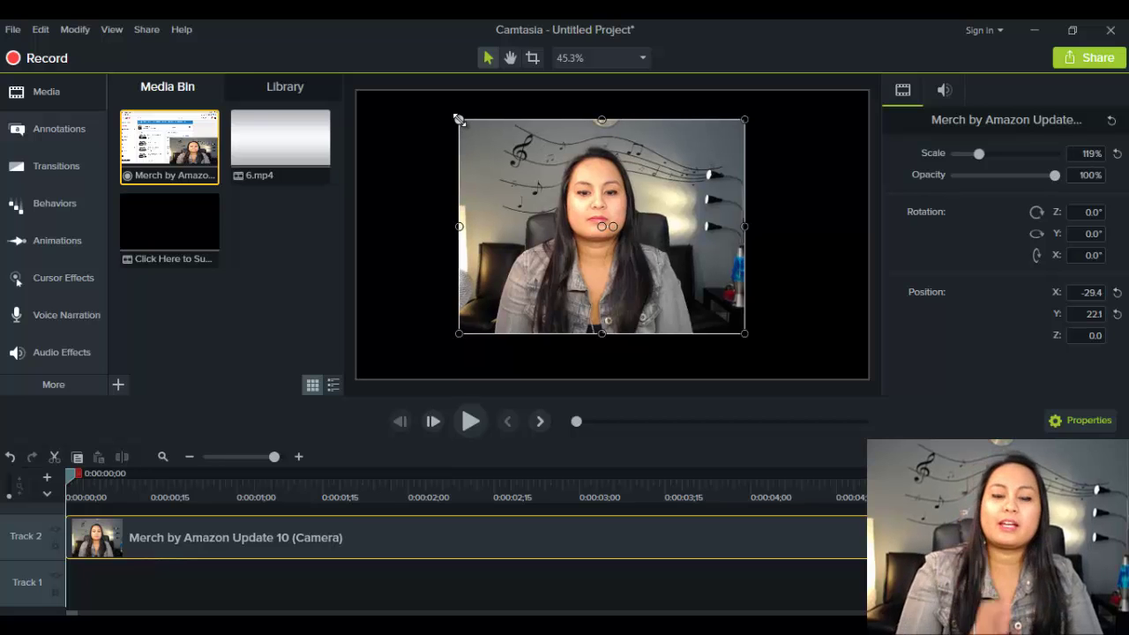
pyautogui.moveTo(459, 119); pyautogui.dragTo(454, 117)
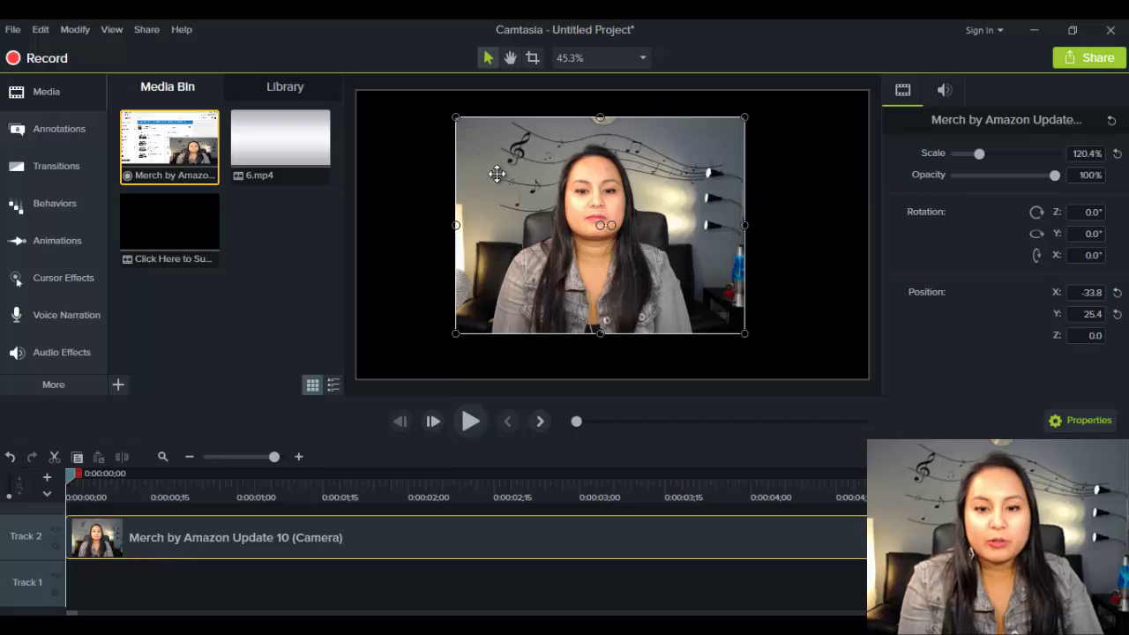
pyautogui.moveTo(493, 172); pyautogui.dragTo(498, 179)
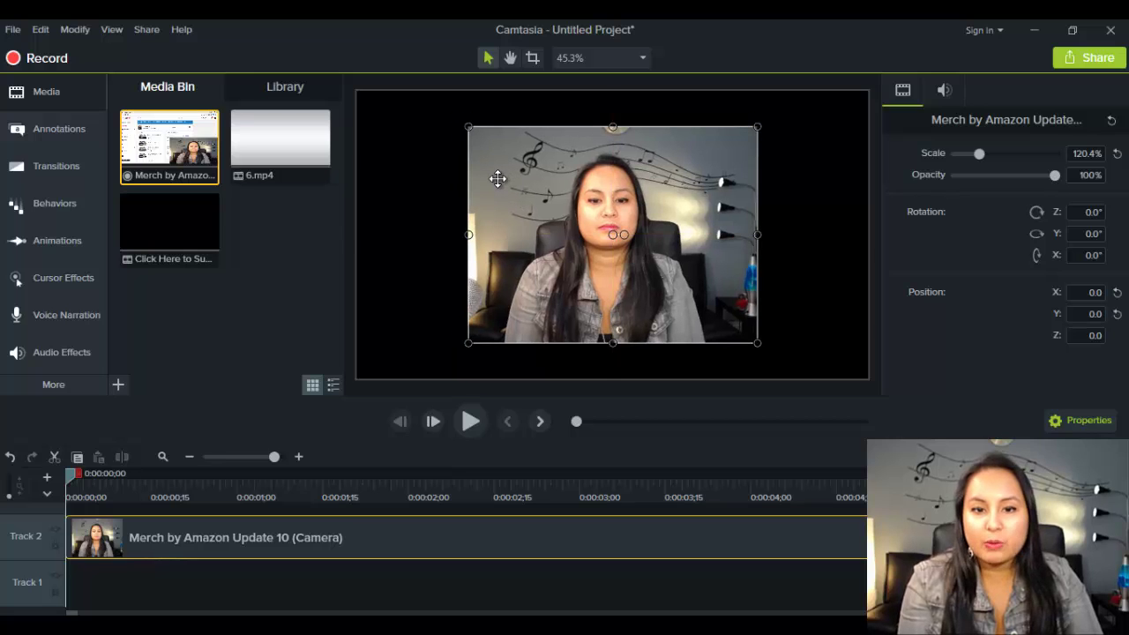
pyautogui.click(353, 395)
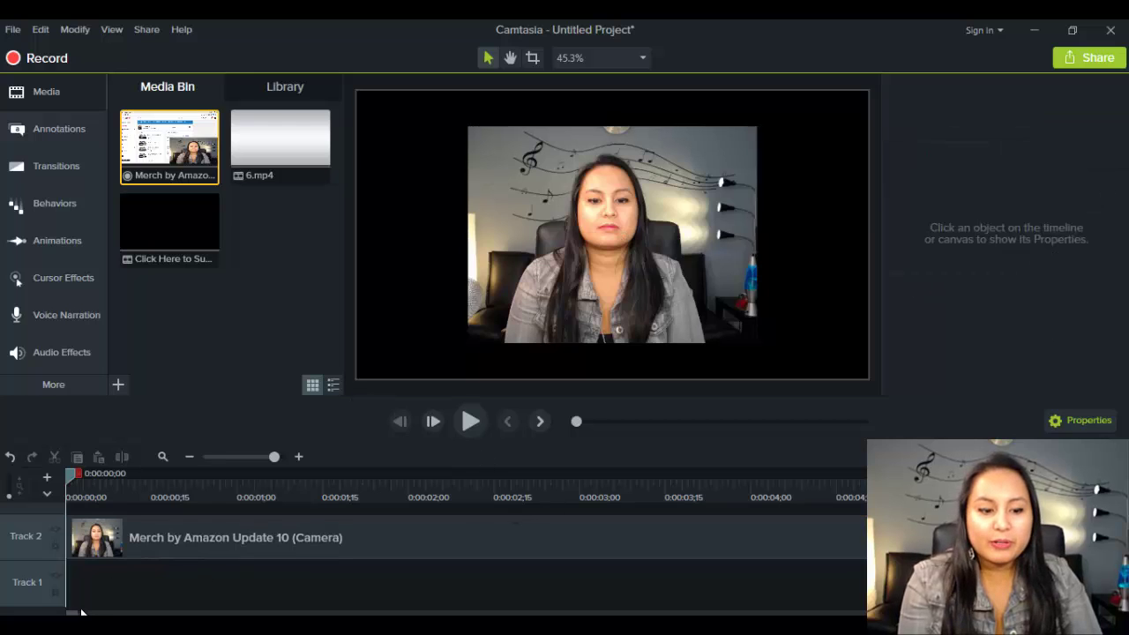
# Split the camera clip on Track 2 at 0:00:08;09, just before the speech begins, and delete the silent leading part.
pyautogui.moveTo(75, 613); pyautogui.dragTo(85, 613)
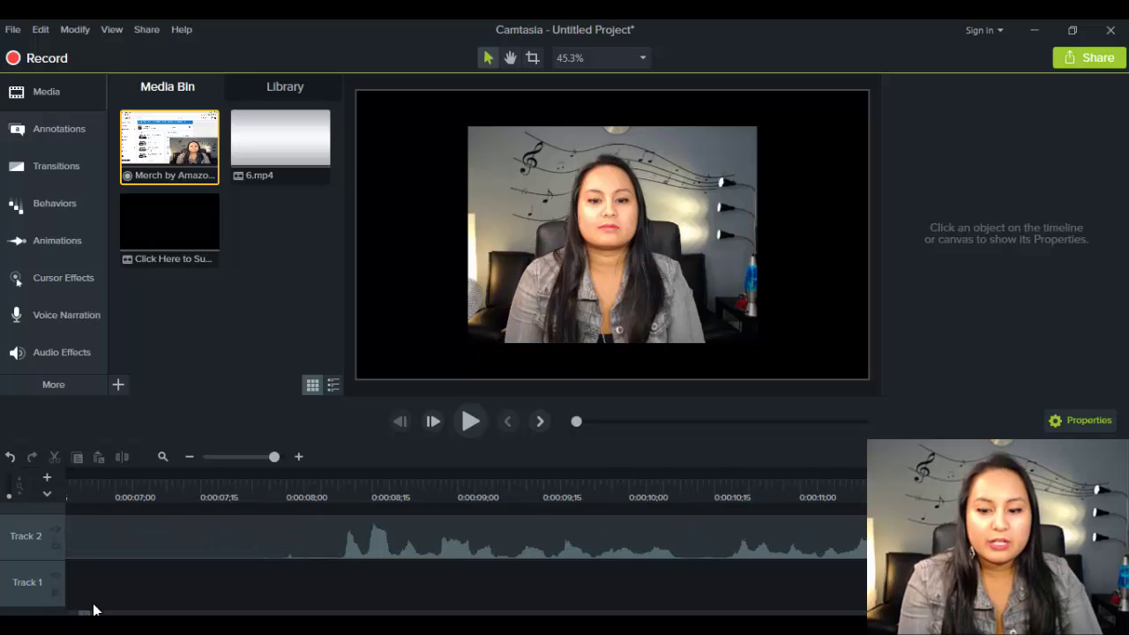
pyautogui.click(342, 491)
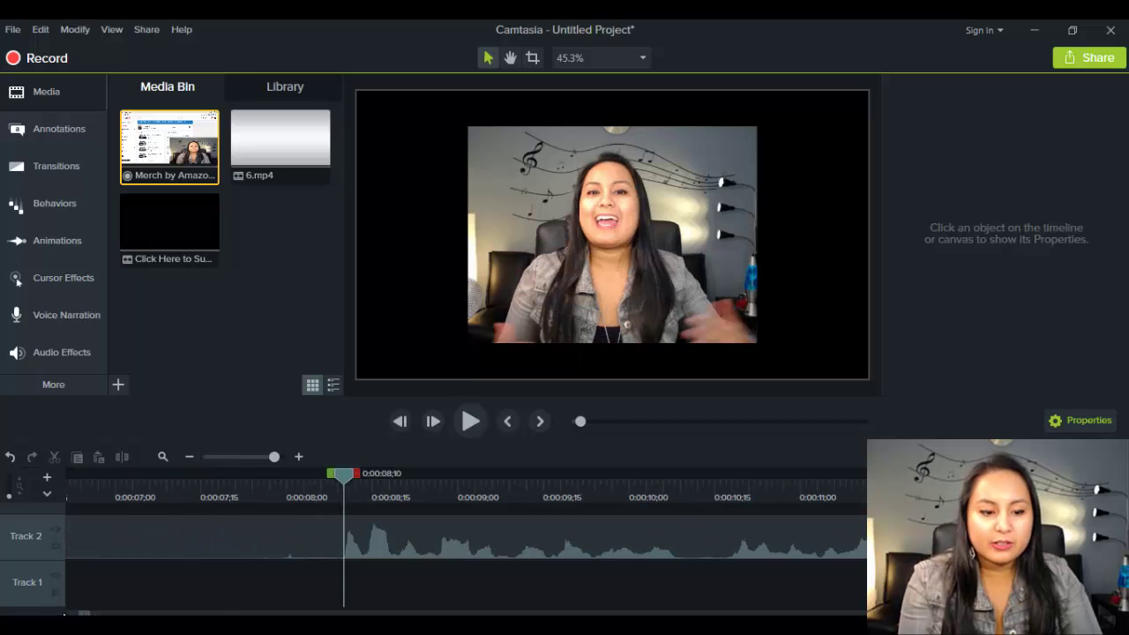
pyautogui.moveTo(83, 613); pyautogui.dragTo(71, 613)
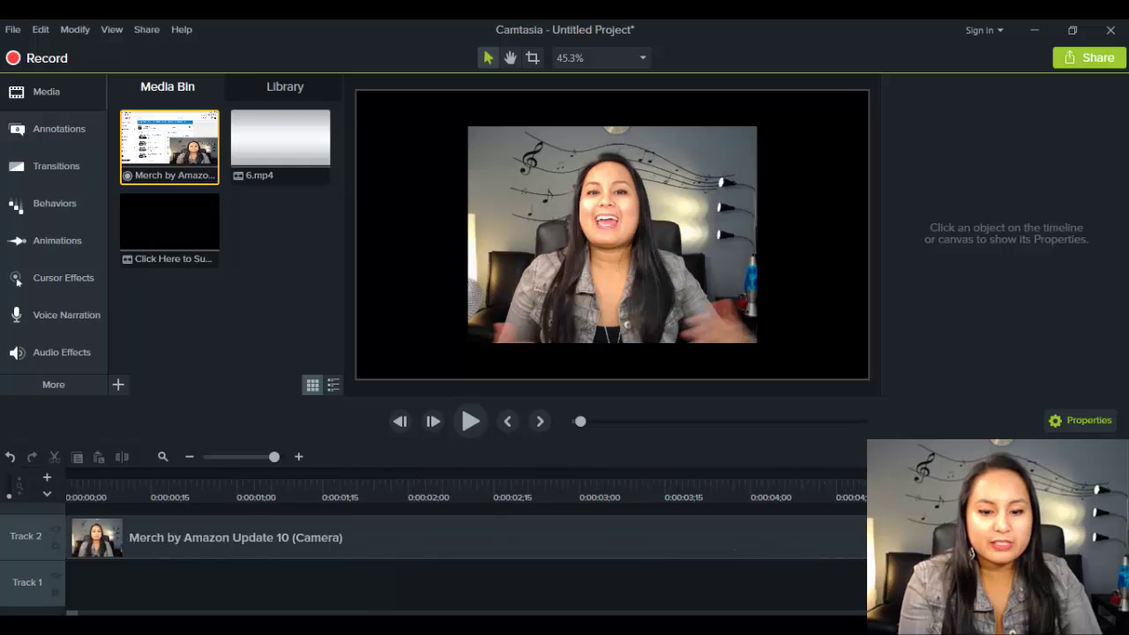
pyautogui.hscroll(10, 220, 579)
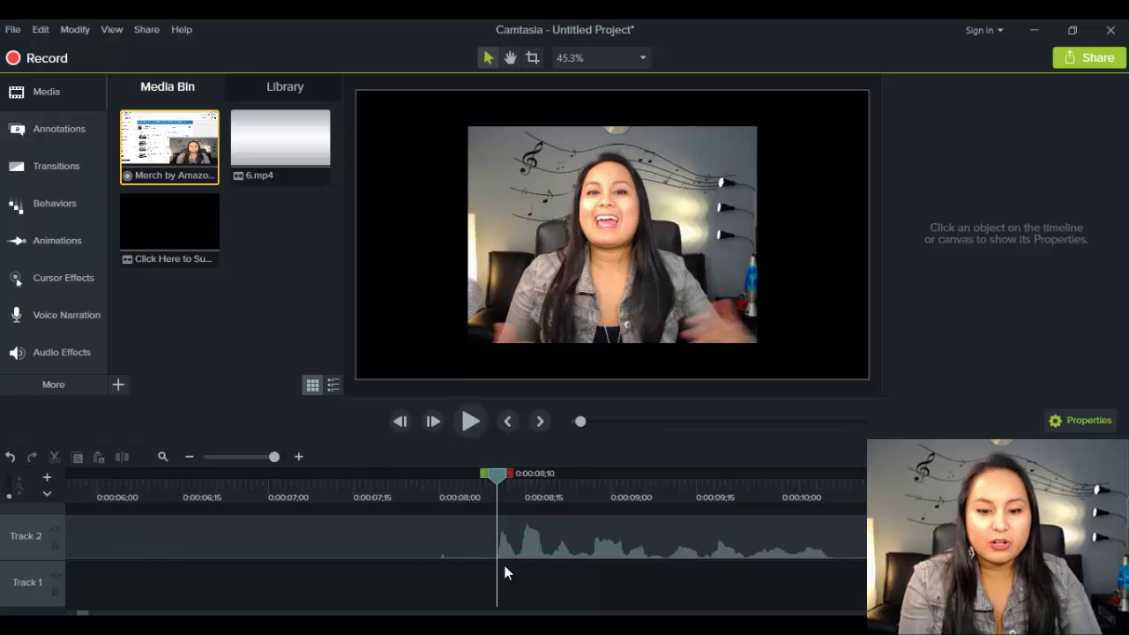
pyautogui.moveTo(496, 475); pyautogui.dragTo(493, 477)
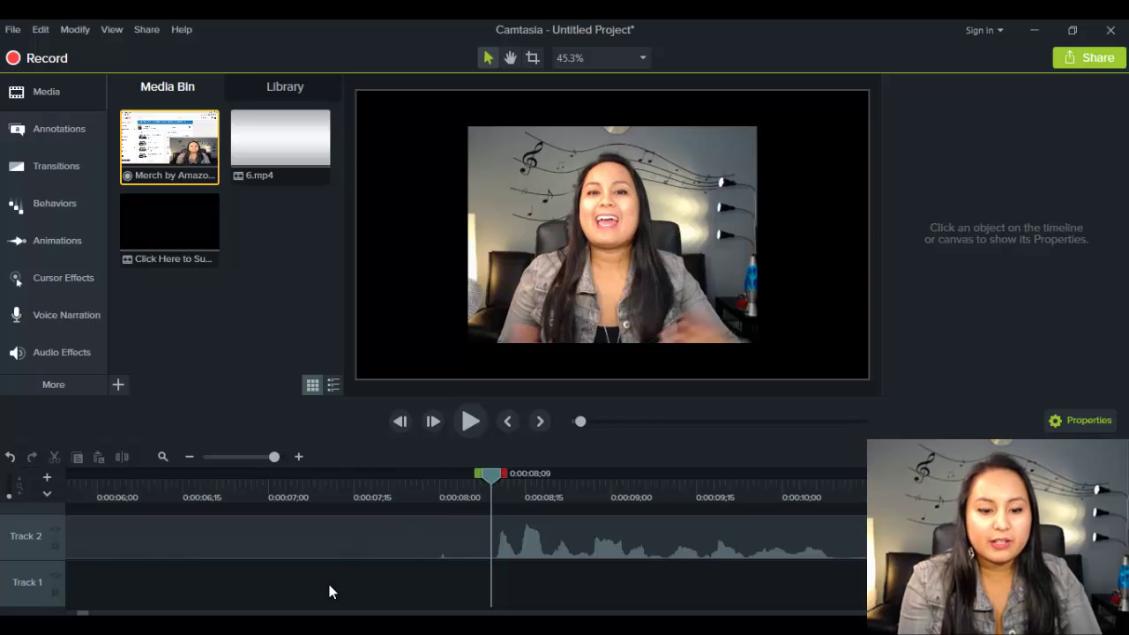
pyautogui.click(324, 554)
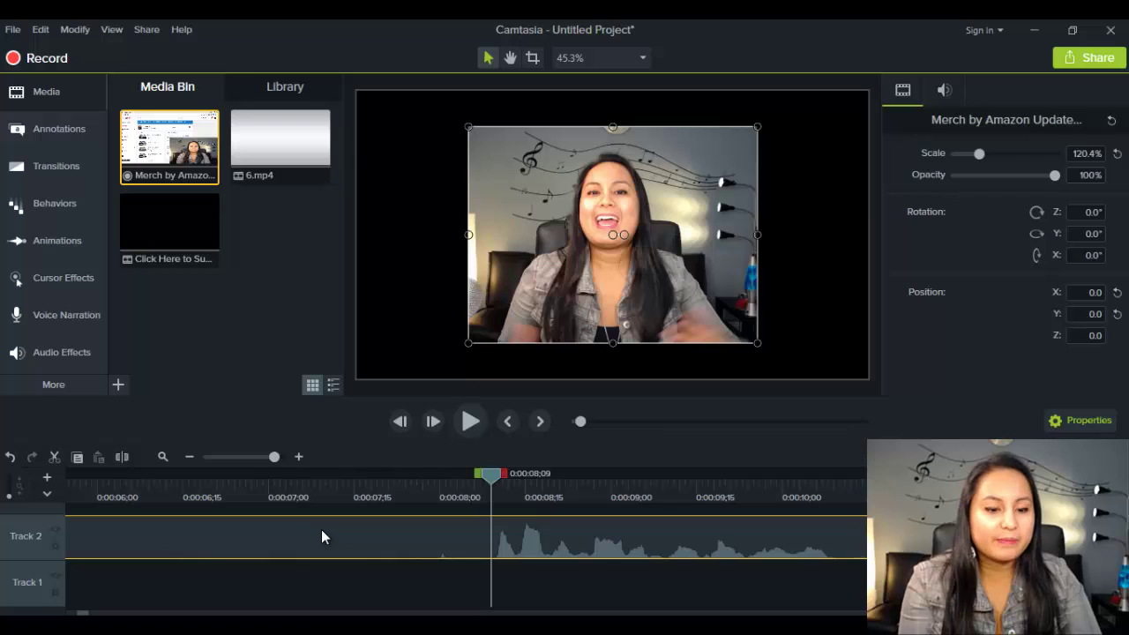
pyautogui.click(121, 459)
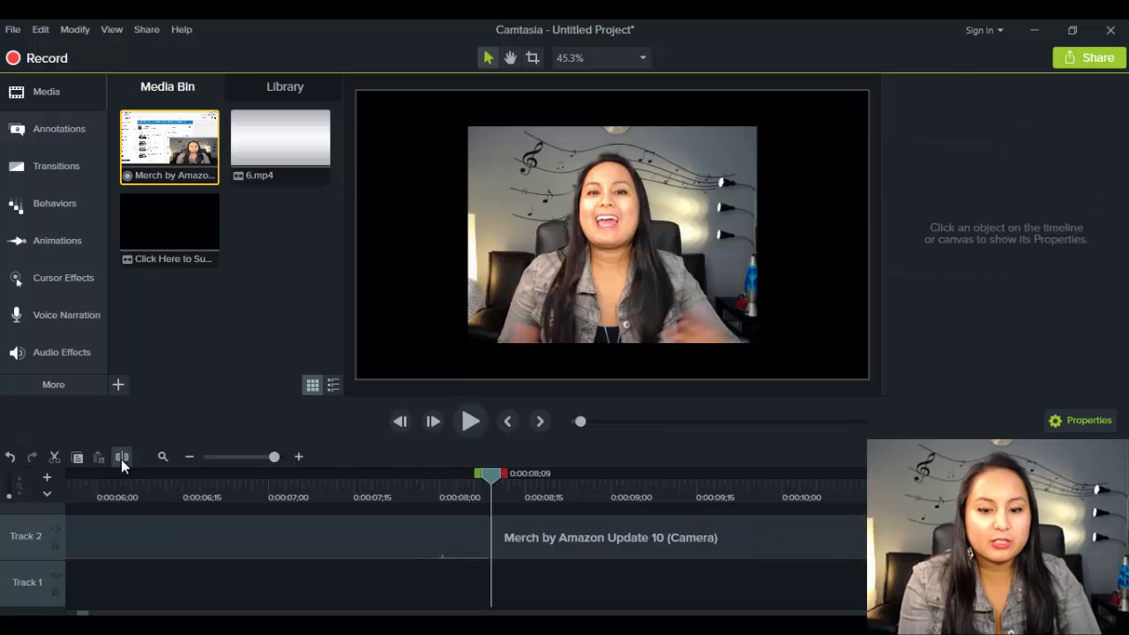
pyautogui.click(240, 537)
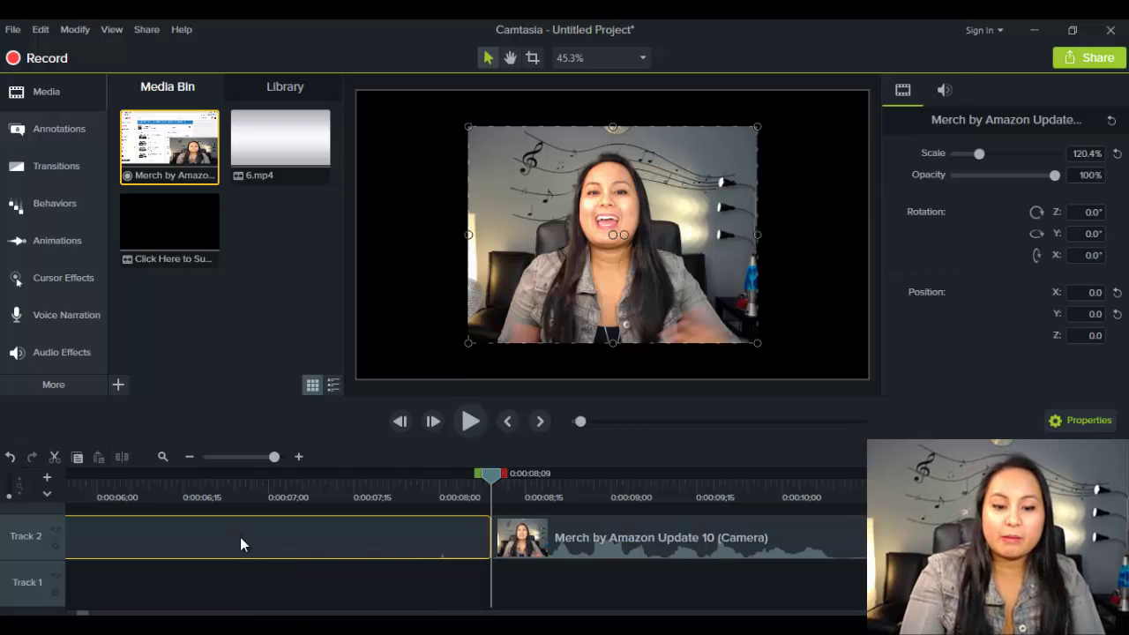
pyautogui.press('Delete')
# Move the remaining camera clip to the very start of Track 2, closing the gap.
pyautogui.click(627, 536)
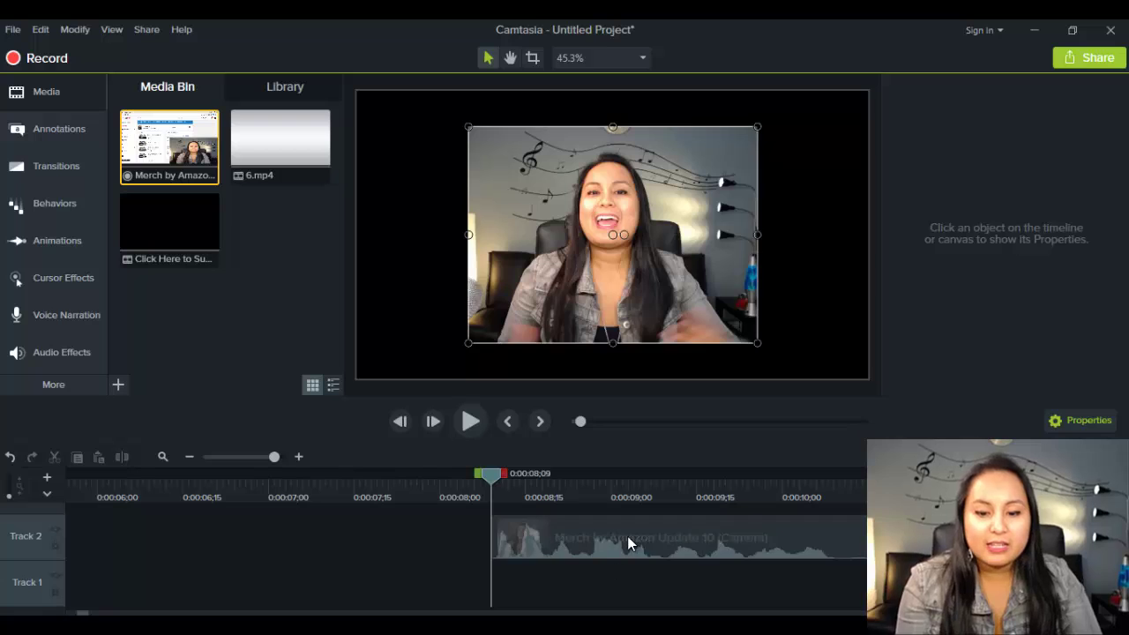
pyautogui.moveTo(557, 534); pyautogui.dragTo(164, 541)
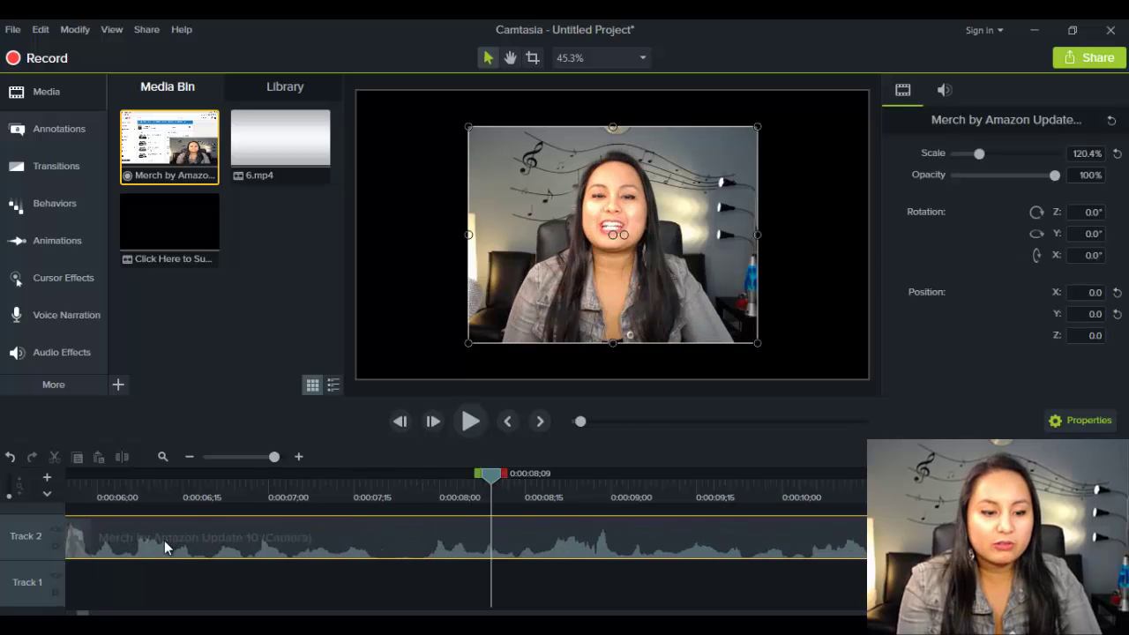
pyautogui.hscroll(-10, 114, 564)
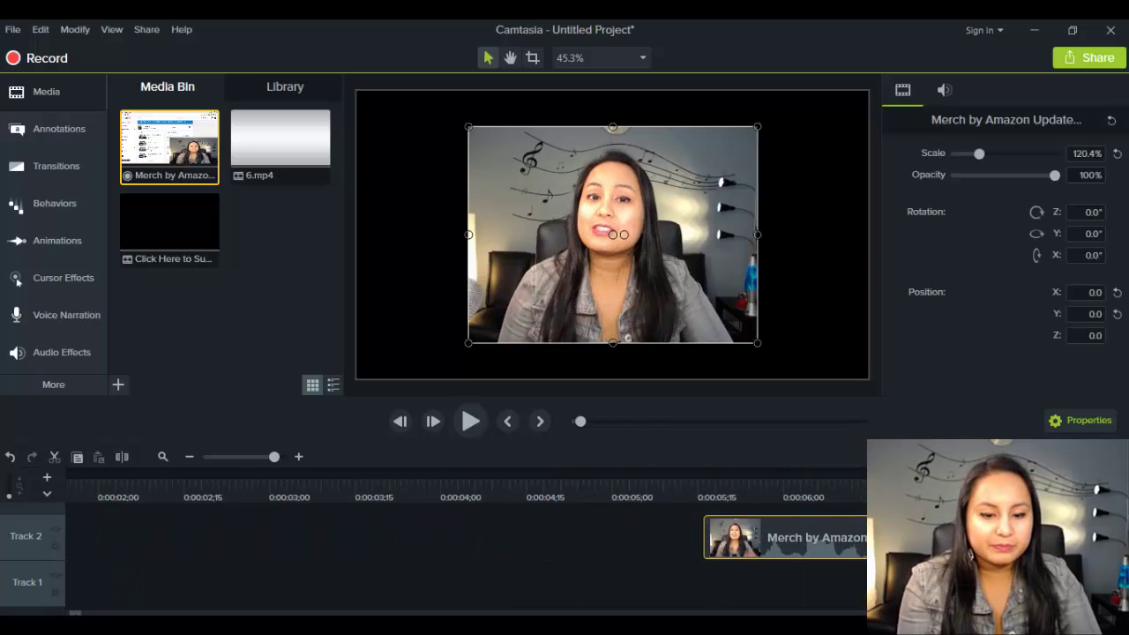
pyautogui.moveTo(939, 540); pyautogui.dragTo(68, 613)
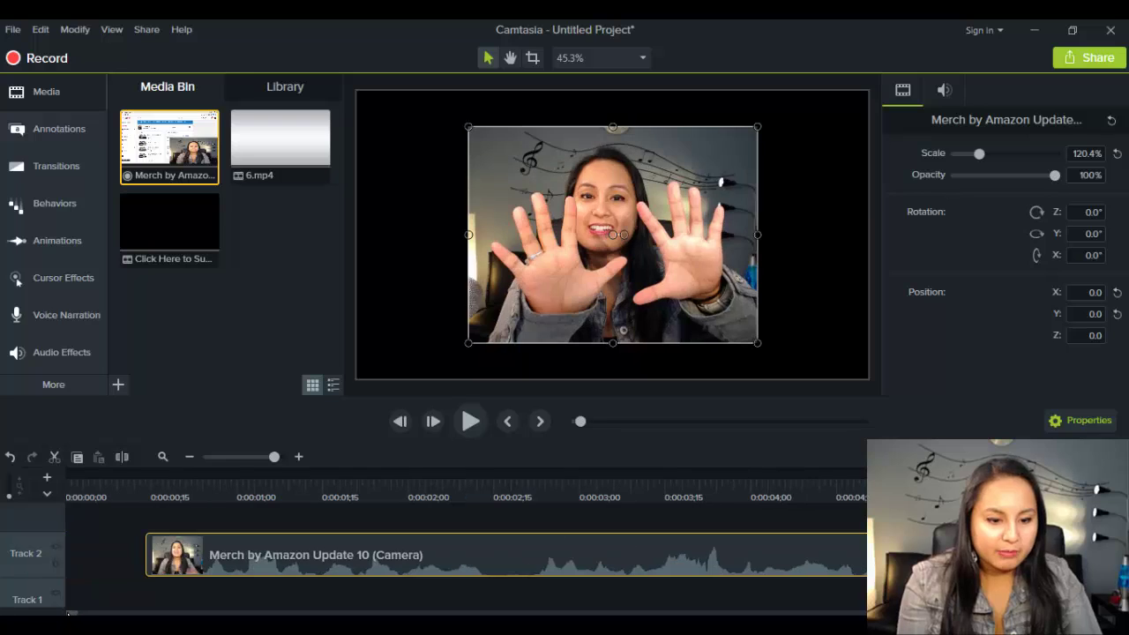
pyautogui.moveTo(253, 538); pyautogui.dragTo(138, 556)
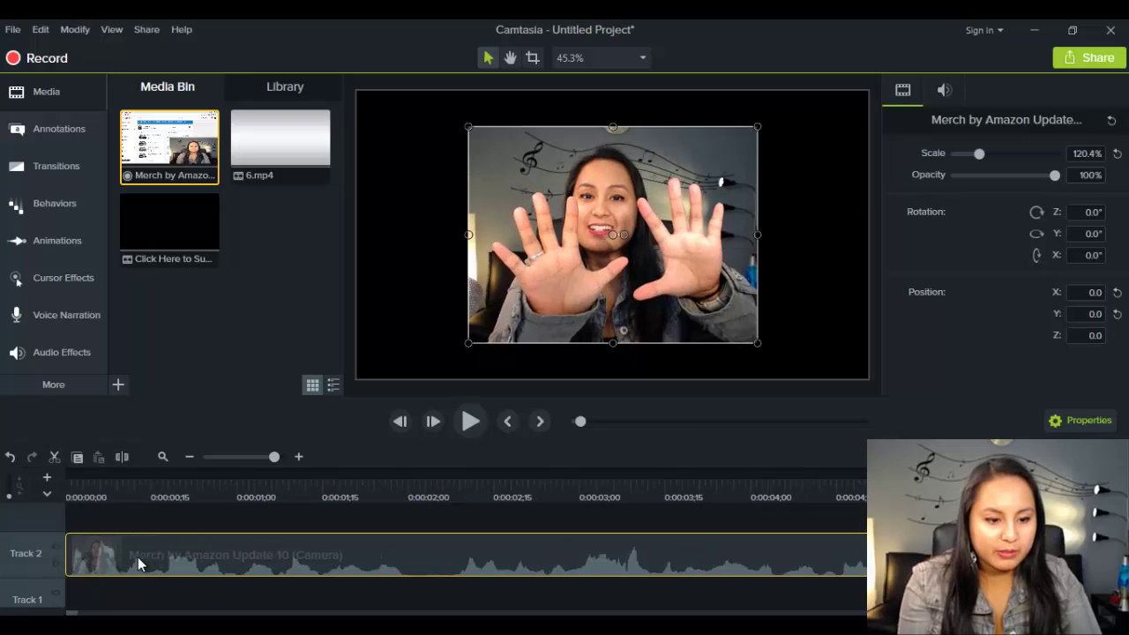
# Play the trimmed camera clip from the beginning through the end of its first spoken section.
pyautogui.moveTo(192, 461); pyautogui.dragTo(215, 451)
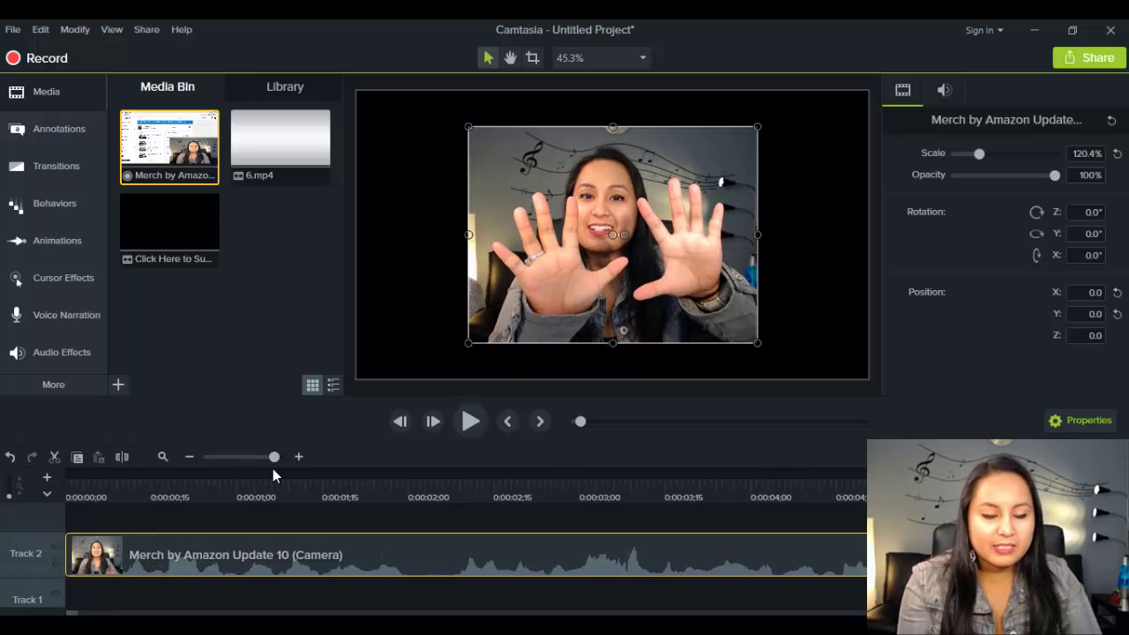
pyautogui.click(190, 457)
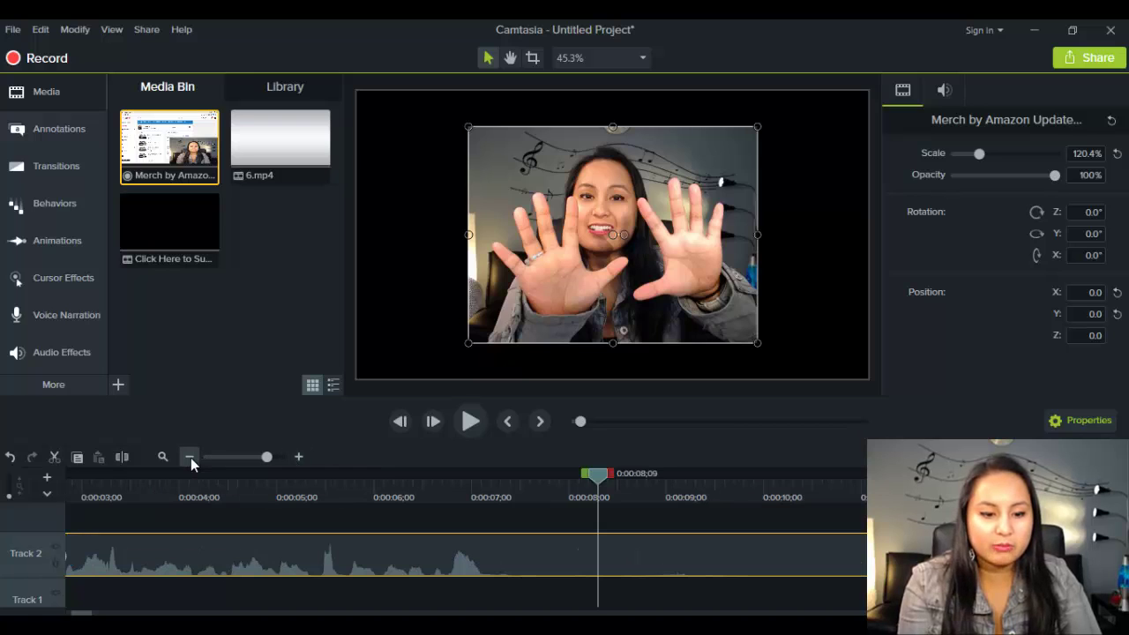
pyautogui.click(190, 458)
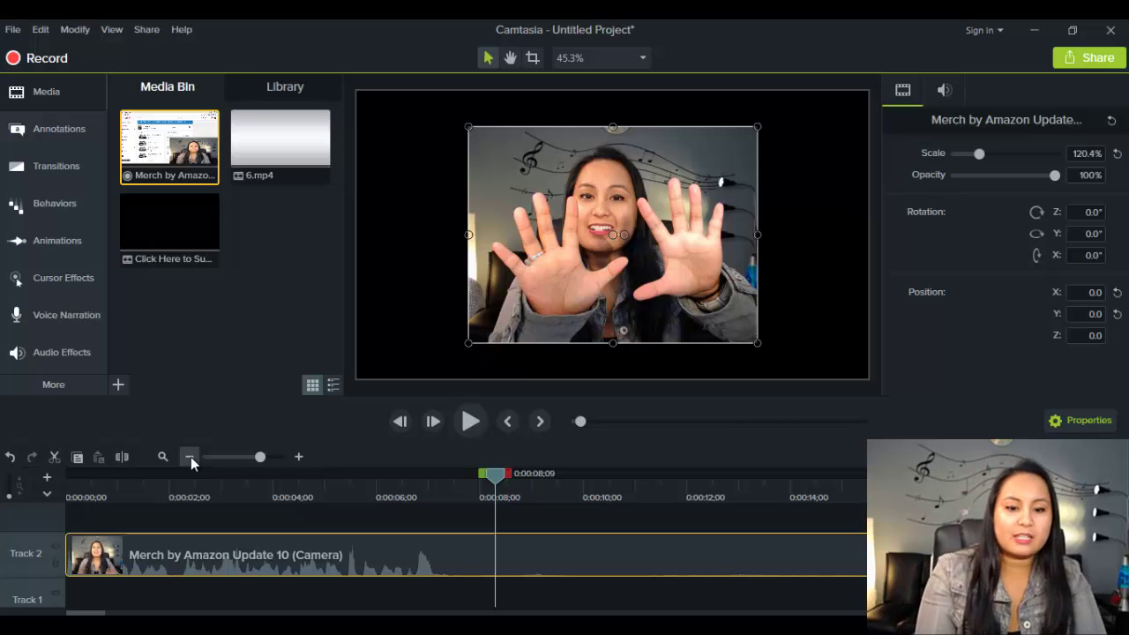
pyautogui.click(191, 457)
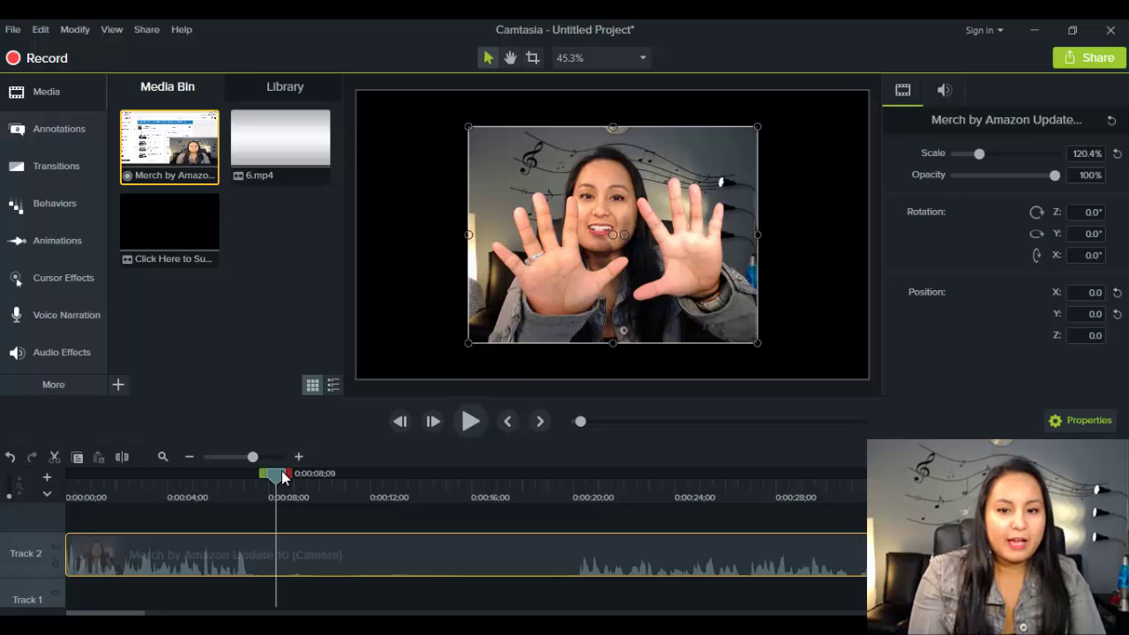
pyautogui.moveTo(275, 478); pyautogui.dragTo(44, 475)
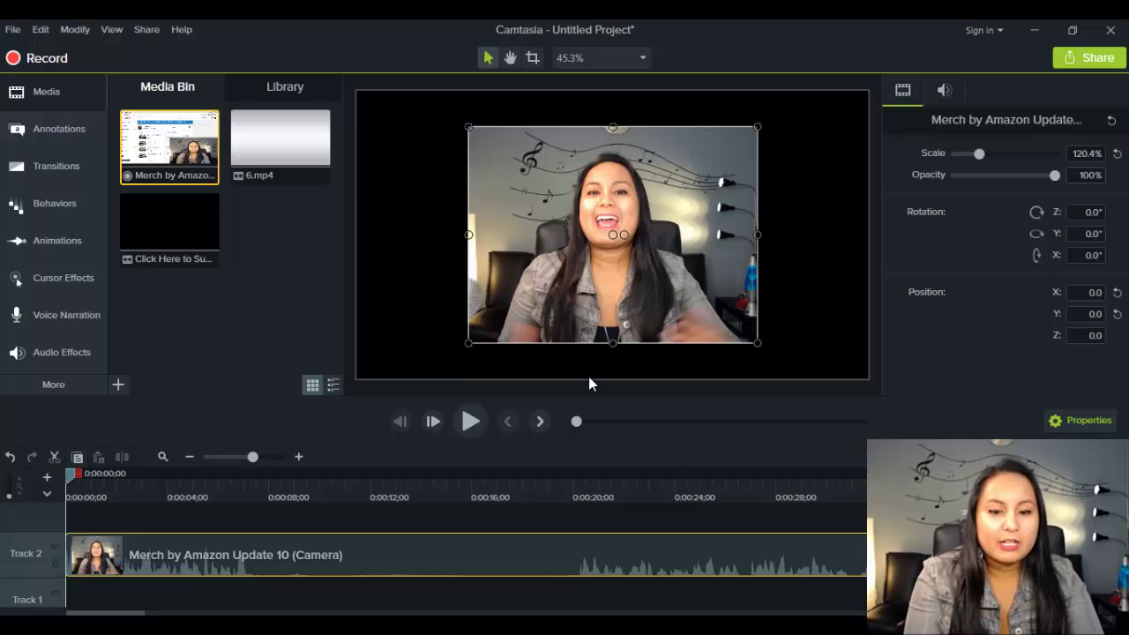
pyautogui.click(473, 423)
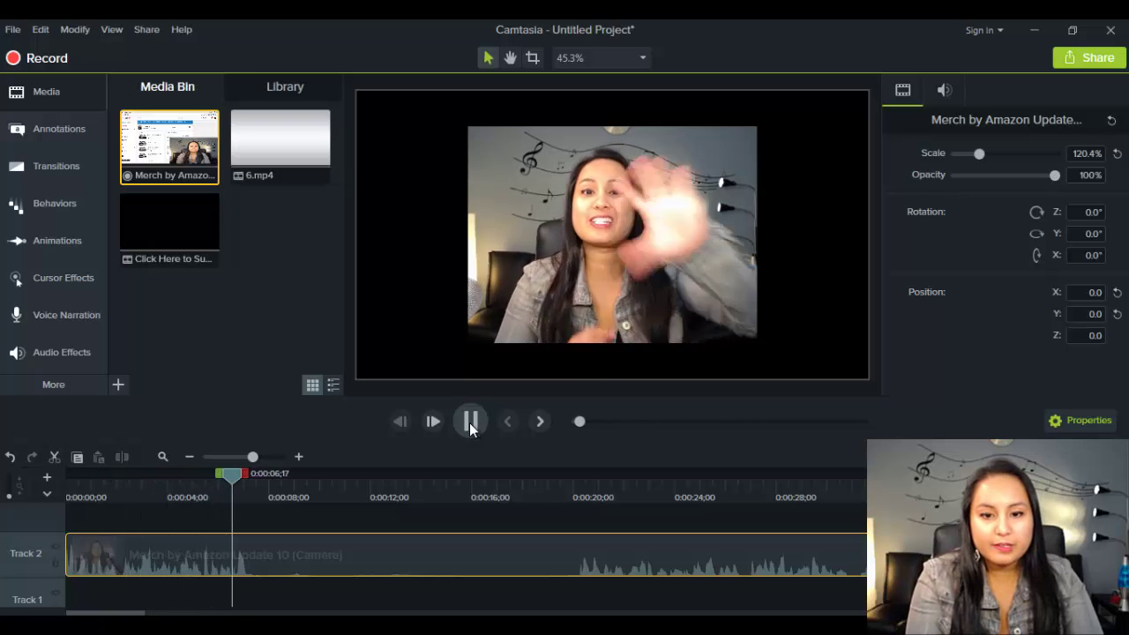
pyautogui.click(469, 422)
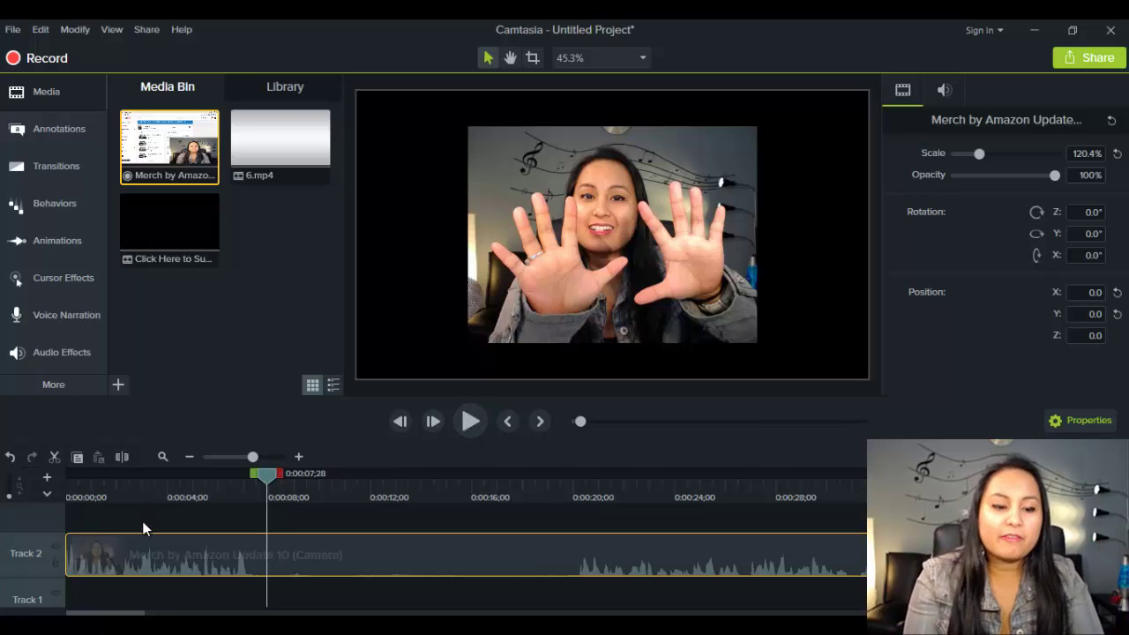
# Apply the Noise Removal audio effect to the camera clip on Track 2.
pyautogui.moveTo(144, 546)
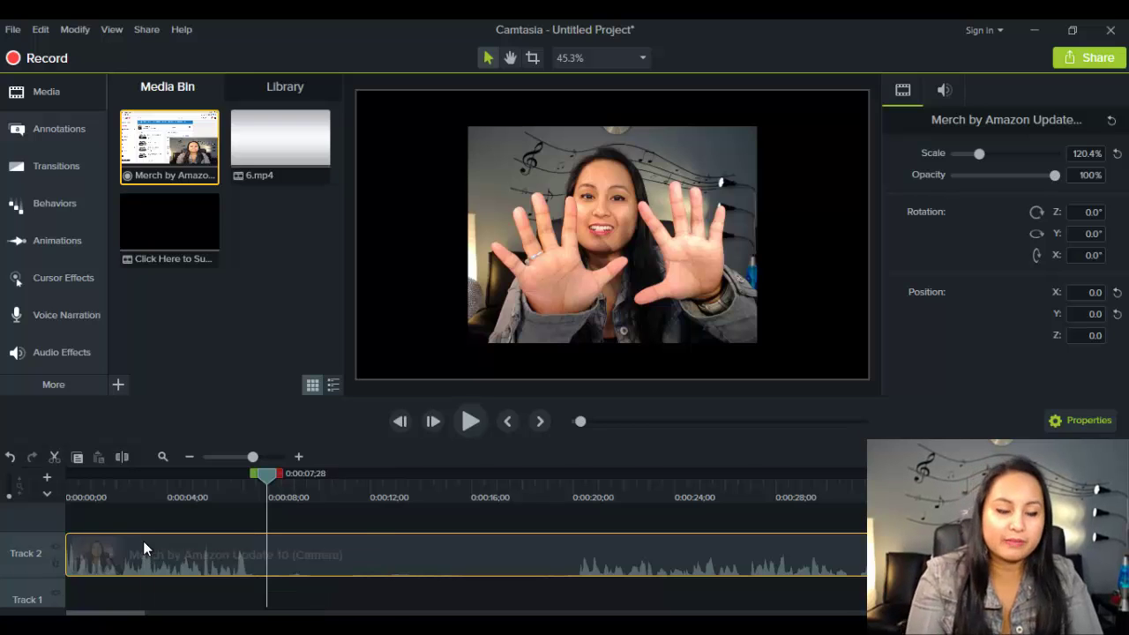
pyautogui.click(49, 360)
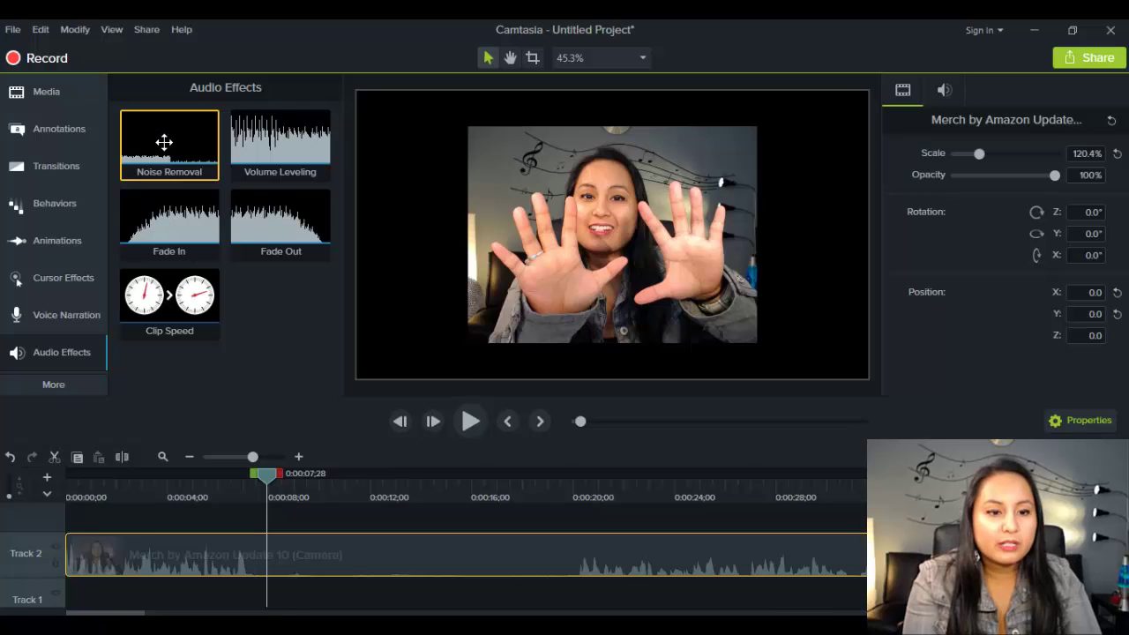
pyautogui.moveTo(164, 151); pyautogui.dragTo(202, 544)
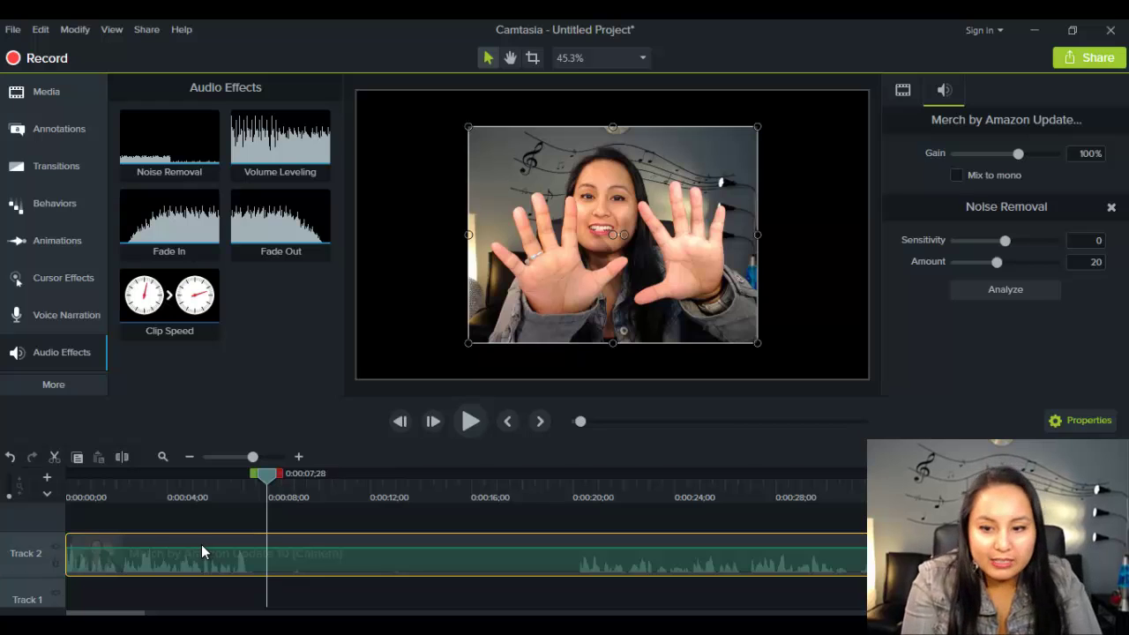
# Play the camera clip from 0:00:01;21 to check the sound with noise removal applied.
pyautogui.click(109, 474)
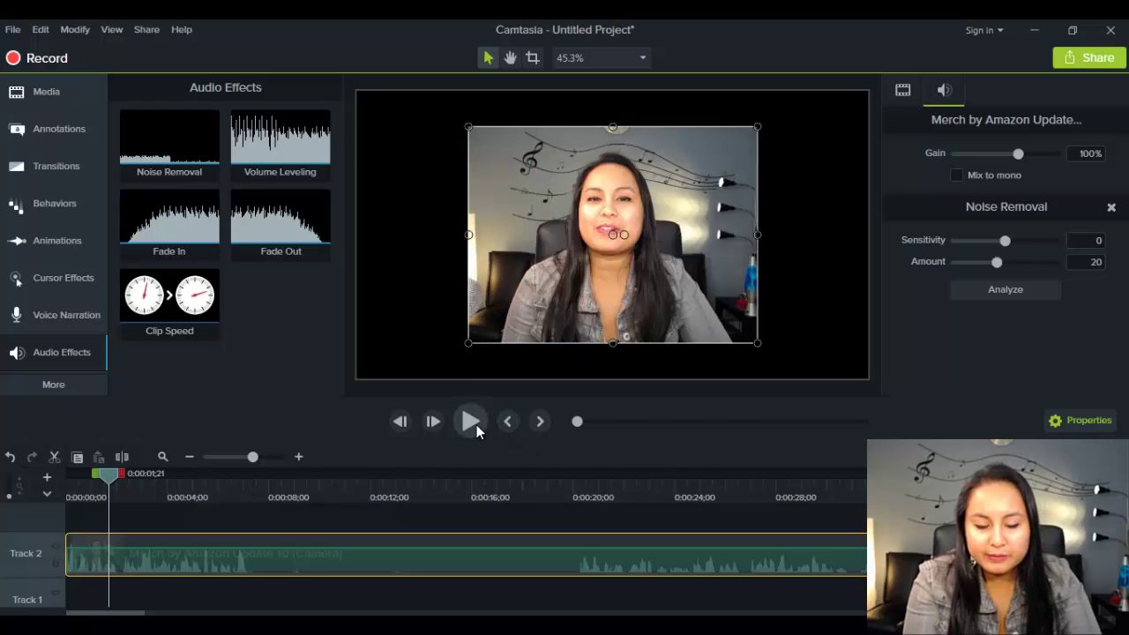
pyautogui.click(471, 422)
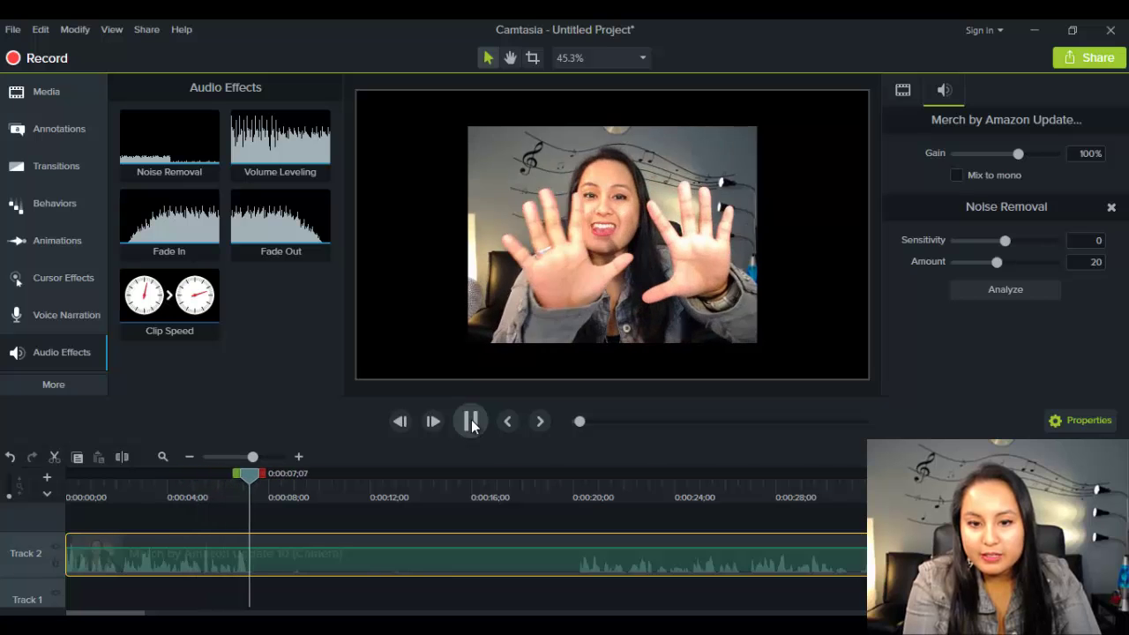
pyautogui.click(471, 422)
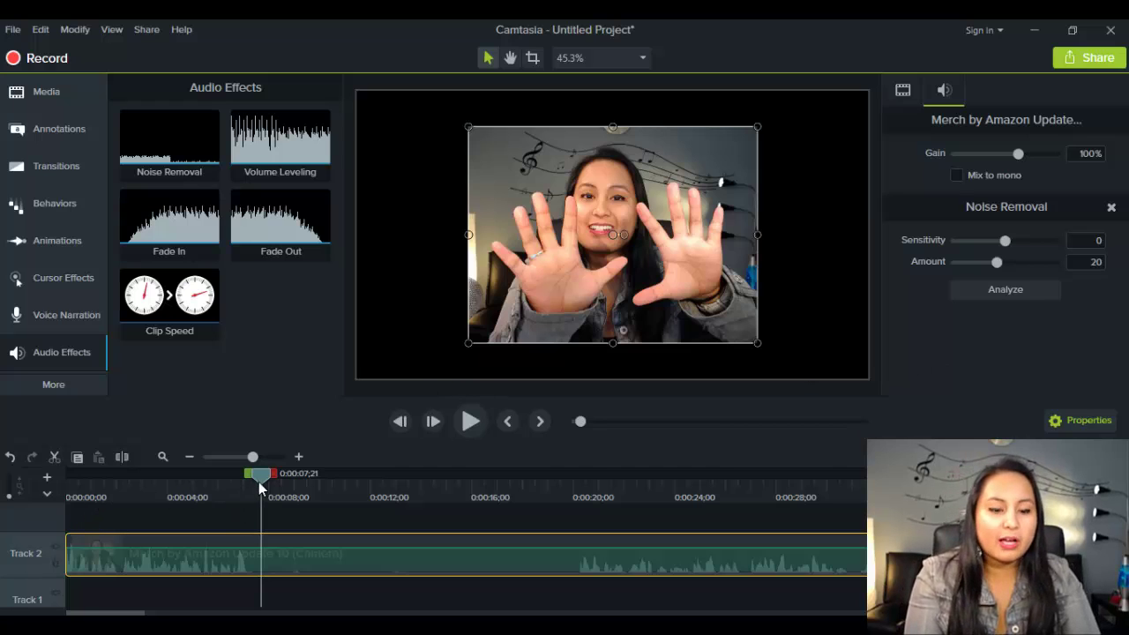
# Split the camera clip on Track 2 at 0:00:07;19, right after the first spoken section.
pyautogui.moveTo(259, 481); pyautogui.dragTo(249, 481)
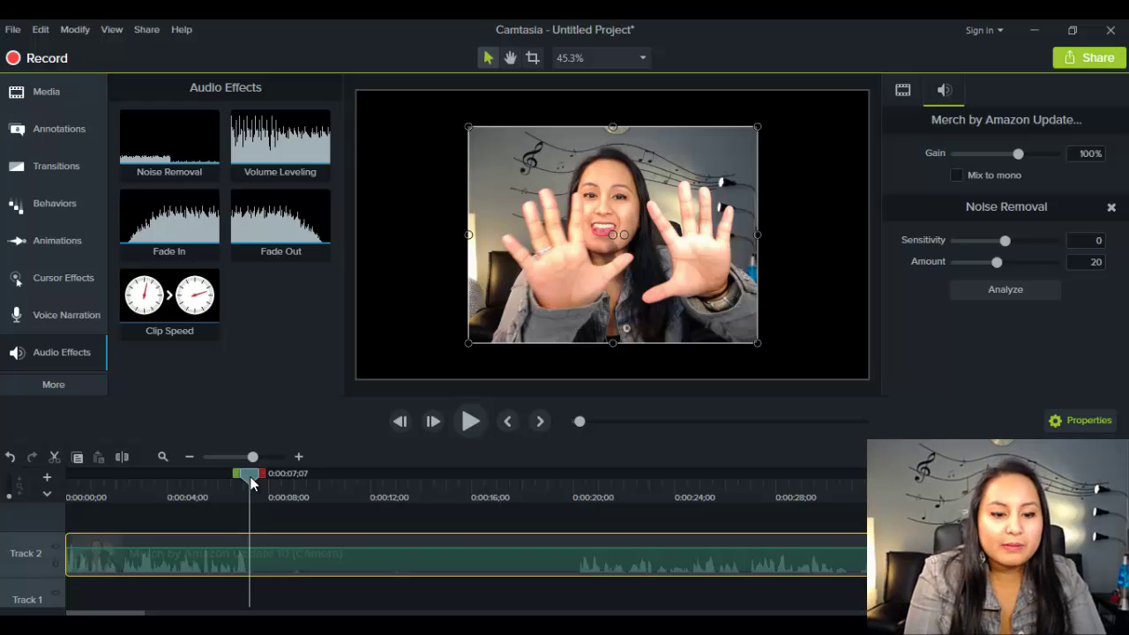
pyautogui.moveTo(251, 483); pyautogui.dragTo(261, 490)
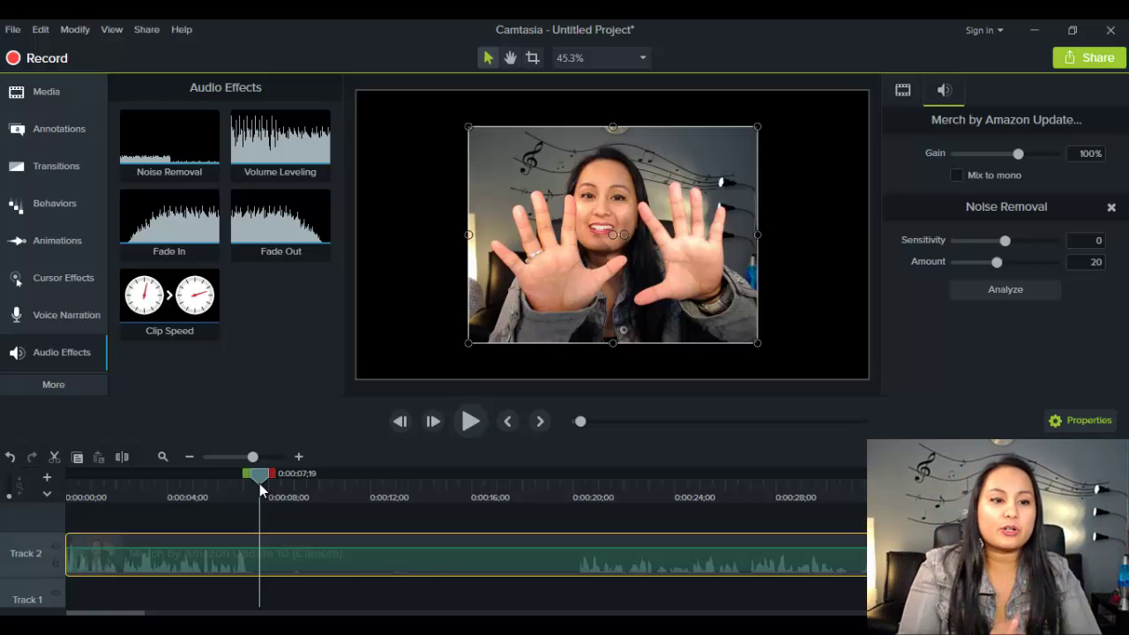
pyautogui.click(123, 456)
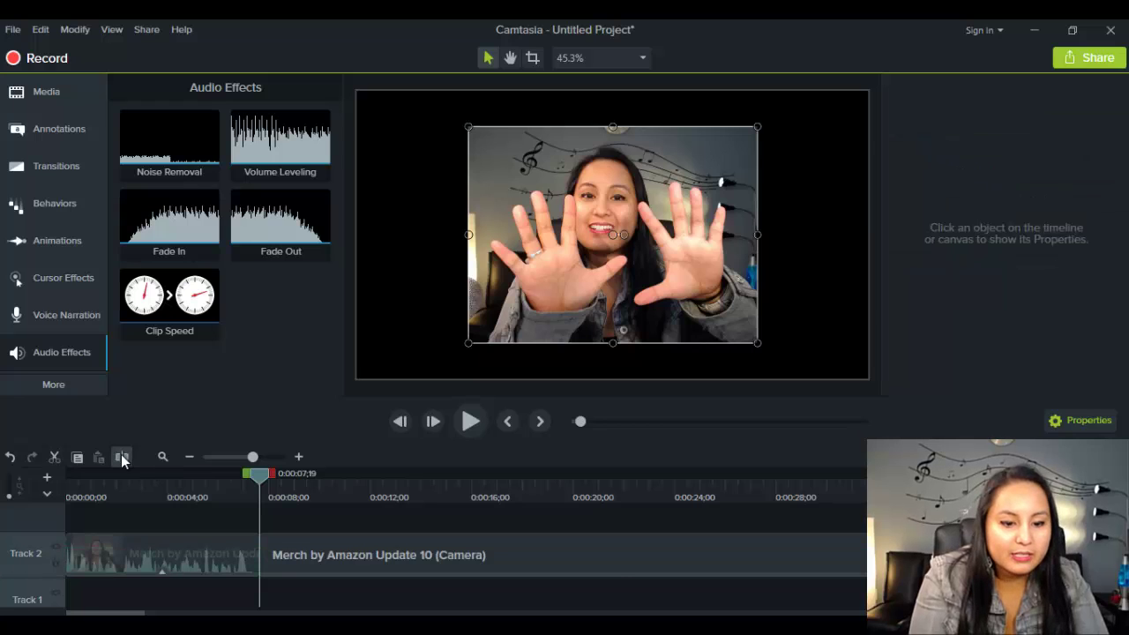
# Play the second camera clip from 0:00:20;01 to locate where its speech begins.
pyautogui.click(36, 96)
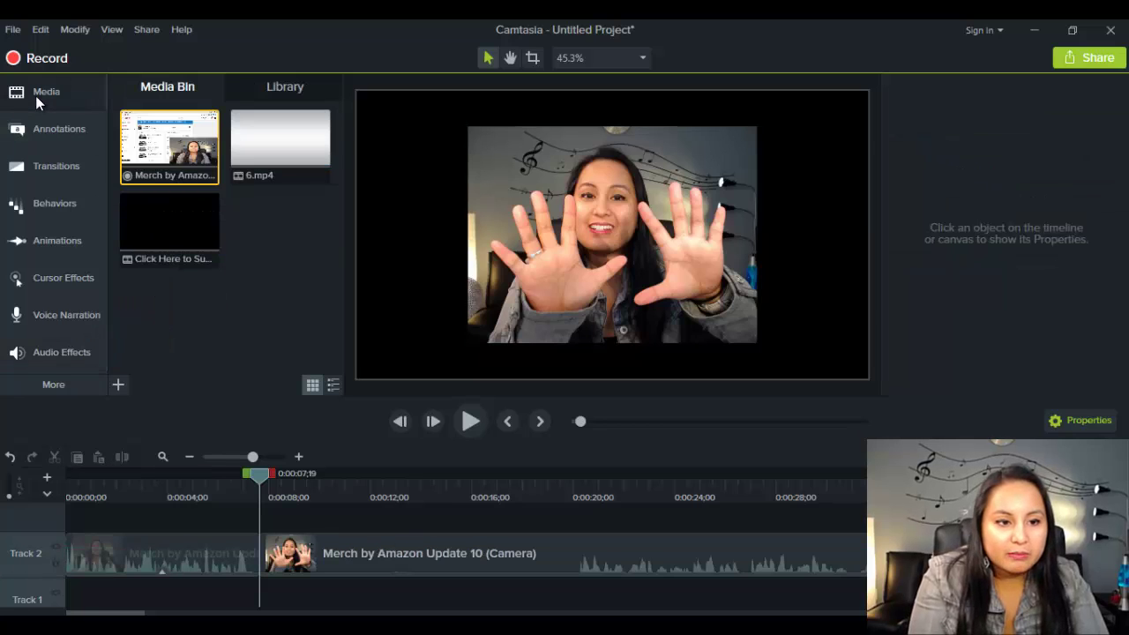
pyautogui.click(567, 487)
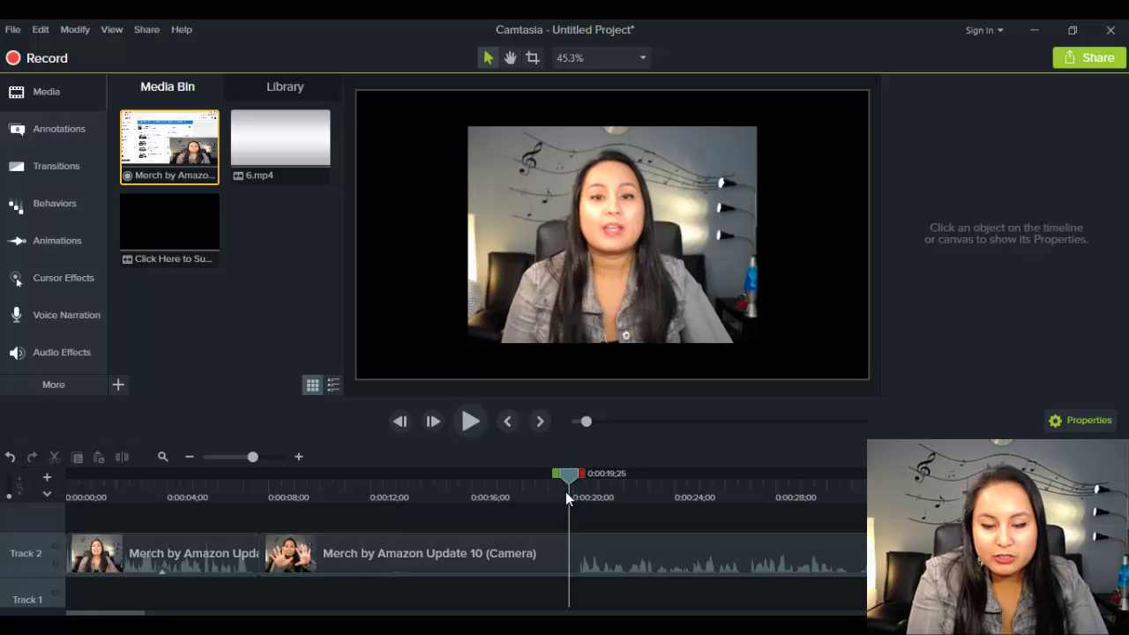
pyautogui.click(573, 490)
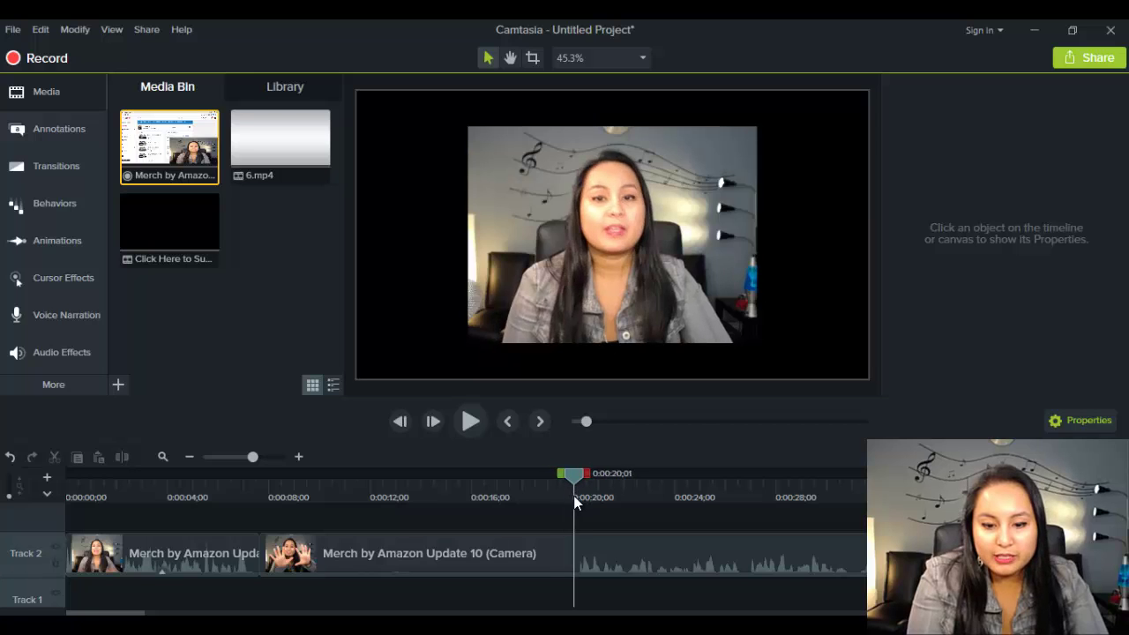
pyautogui.click(472, 422)
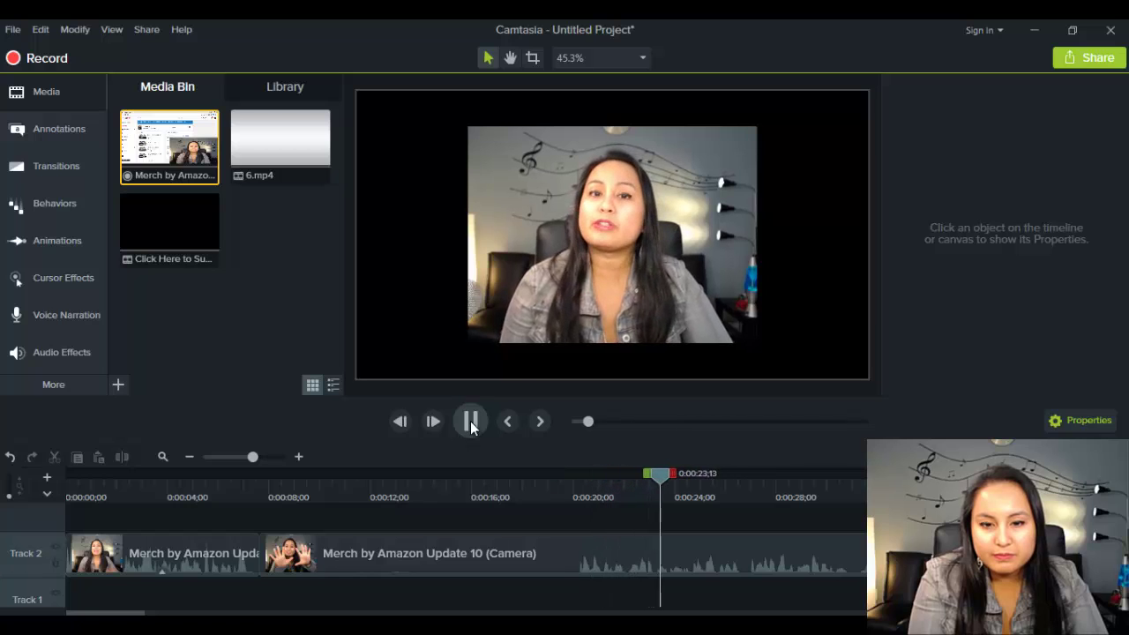
pyautogui.click(470, 421)
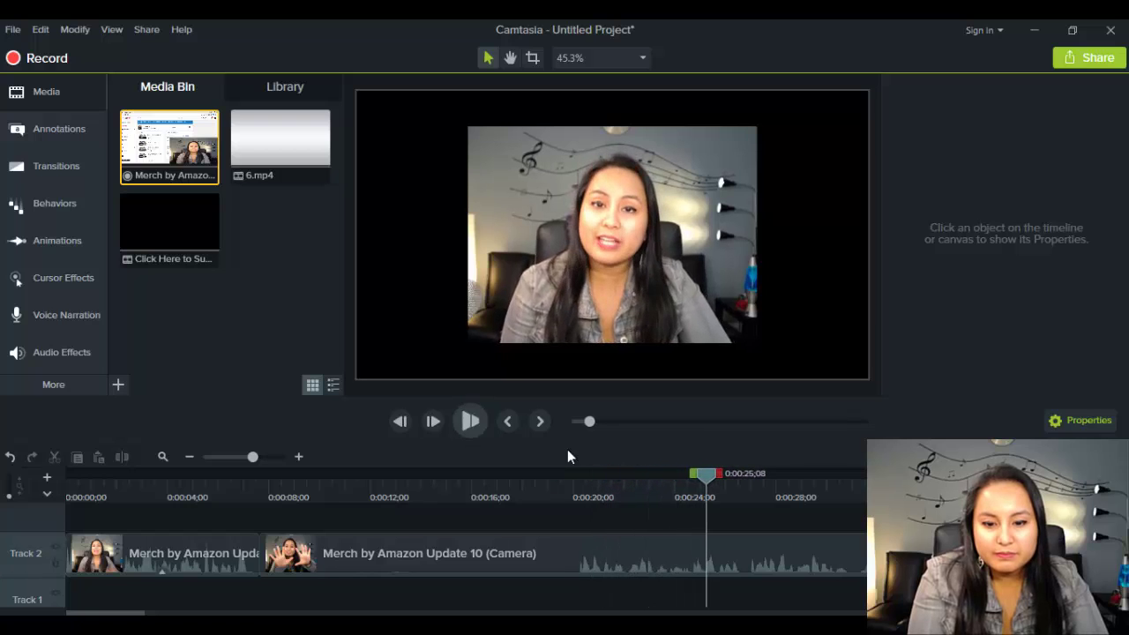
# Split the second camera clip on Track 2 at 0:00:20;05 and delete the silent piece before the cut.
pyautogui.moveTo(699, 476); pyautogui.dragTo(570, 477)
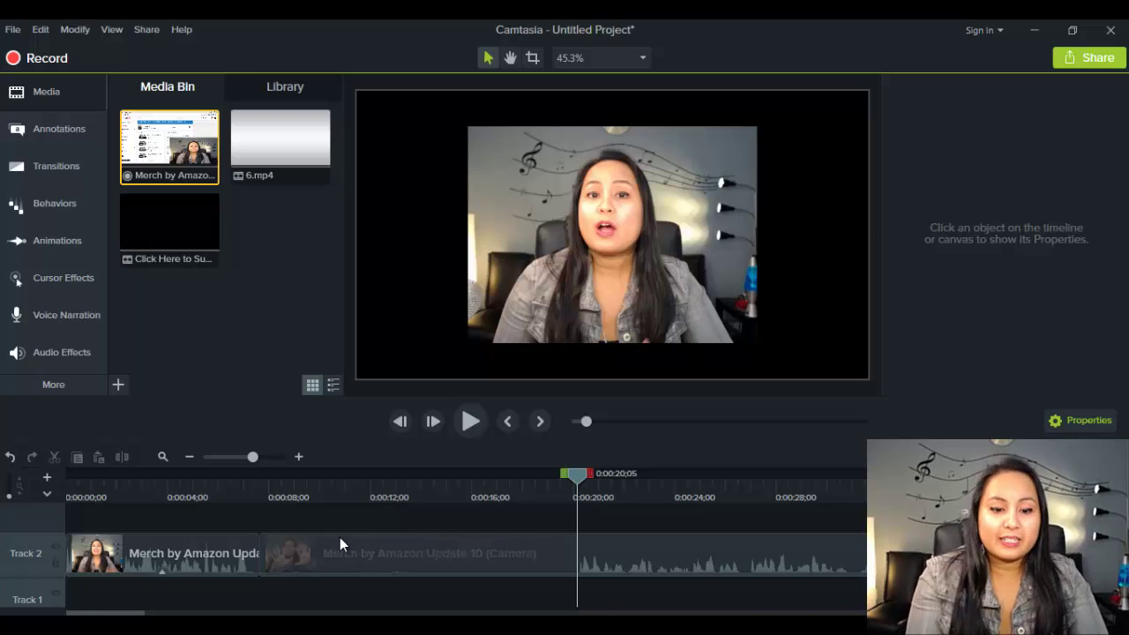
pyautogui.click(310, 551)
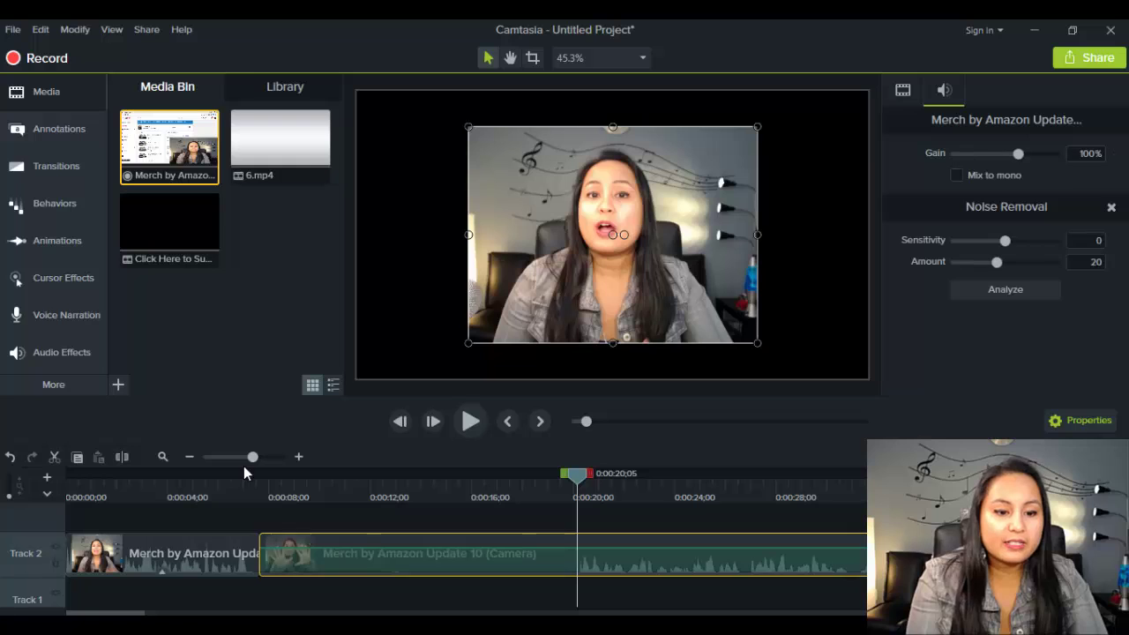
pyautogui.press('s')
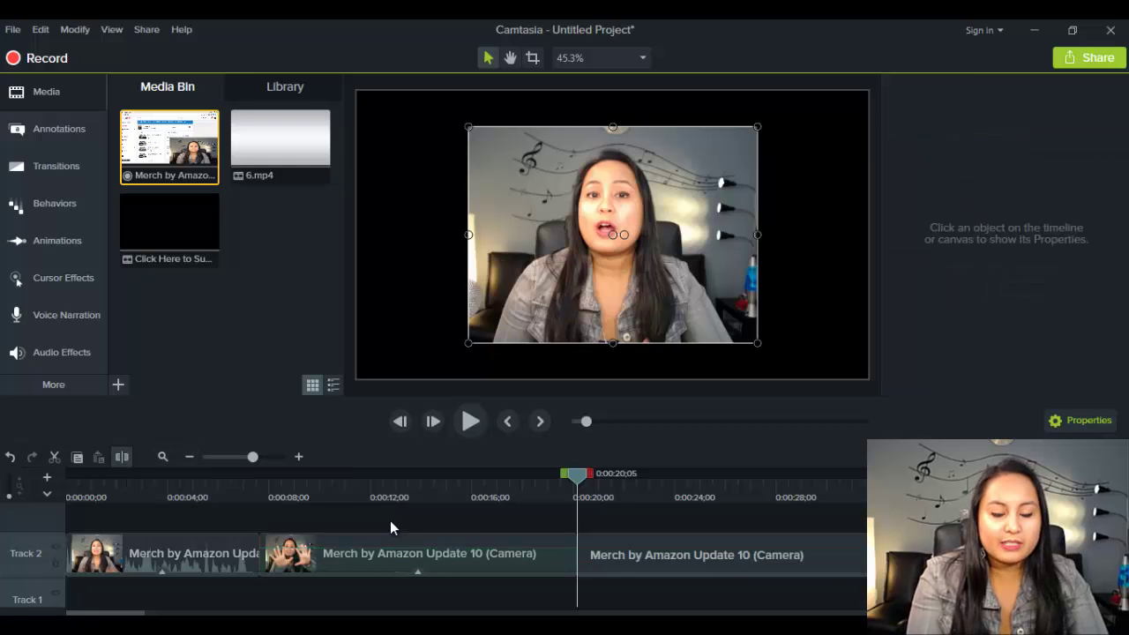
pyautogui.click(395, 560)
pyautogui.press('Delete')
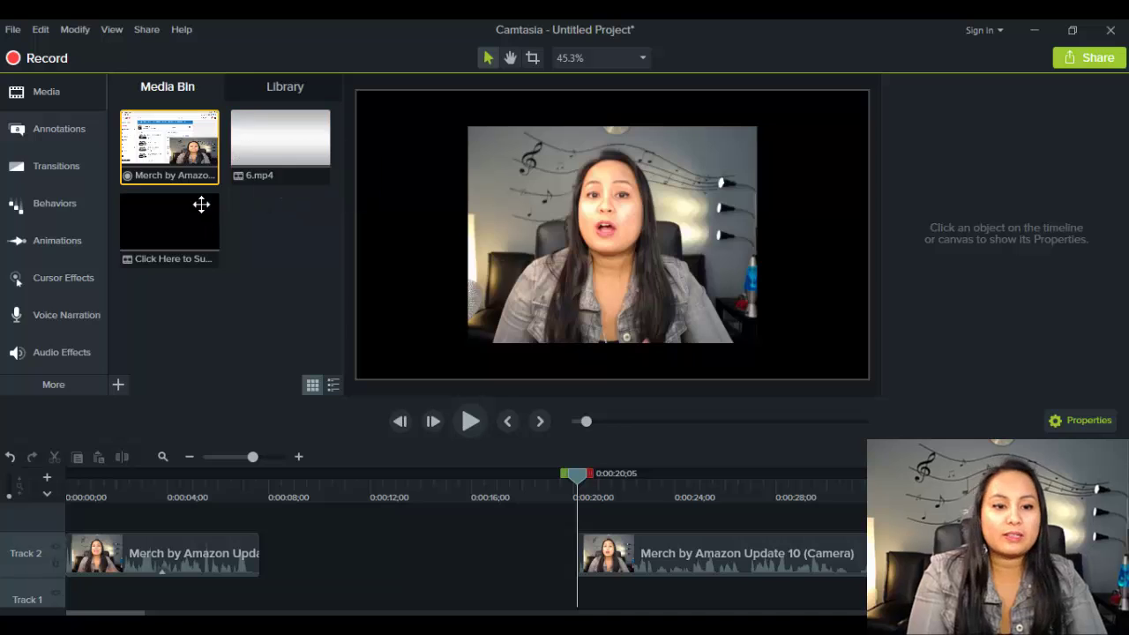
# Place the 6.mp4 intro on Track 2 directly after the first camera clip and preview the transition from 0:00:05;00.
pyautogui.moveTo(278, 116); pyautogui.dragTo(260, 577)
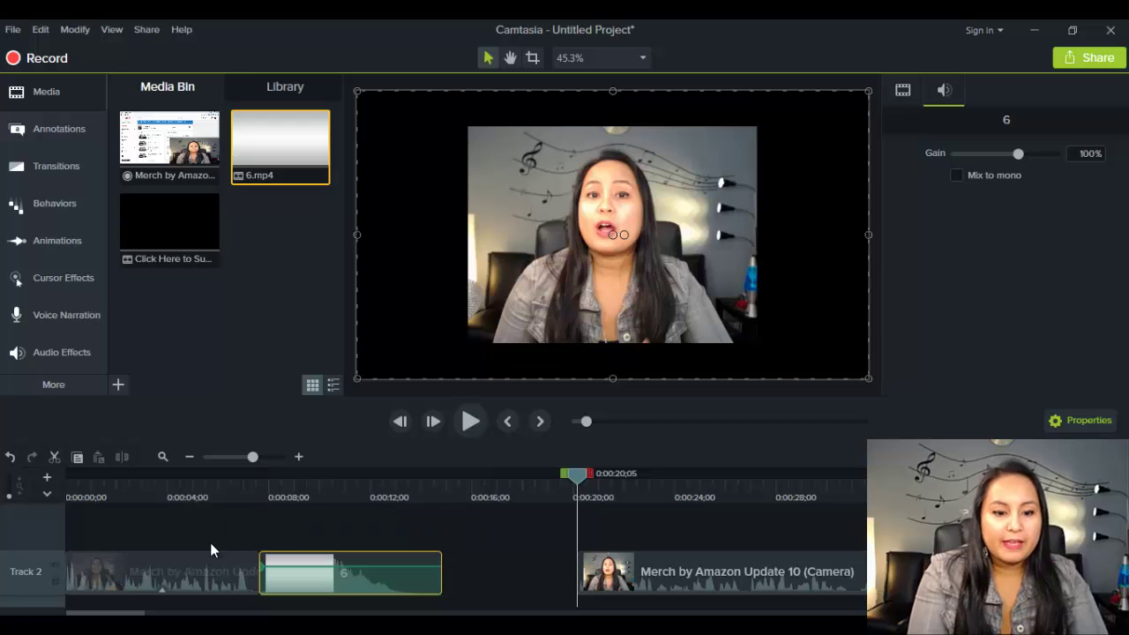
pyautogui.moveTo(221, 485); pyautogui.dragTo(193, 487)
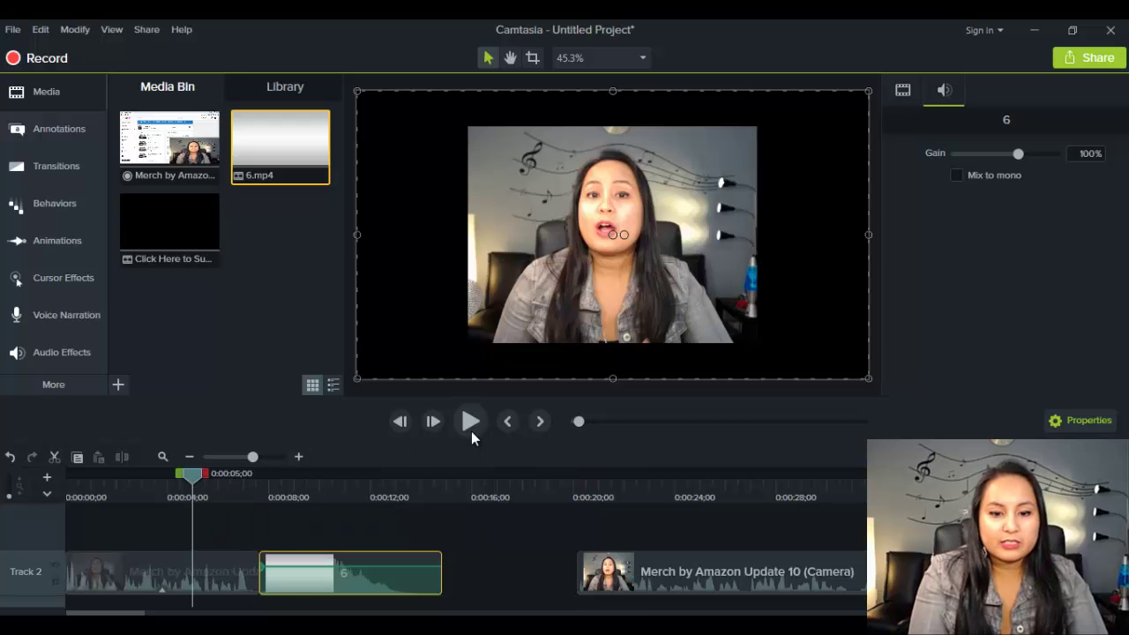
pyautogui.click(467, 420)
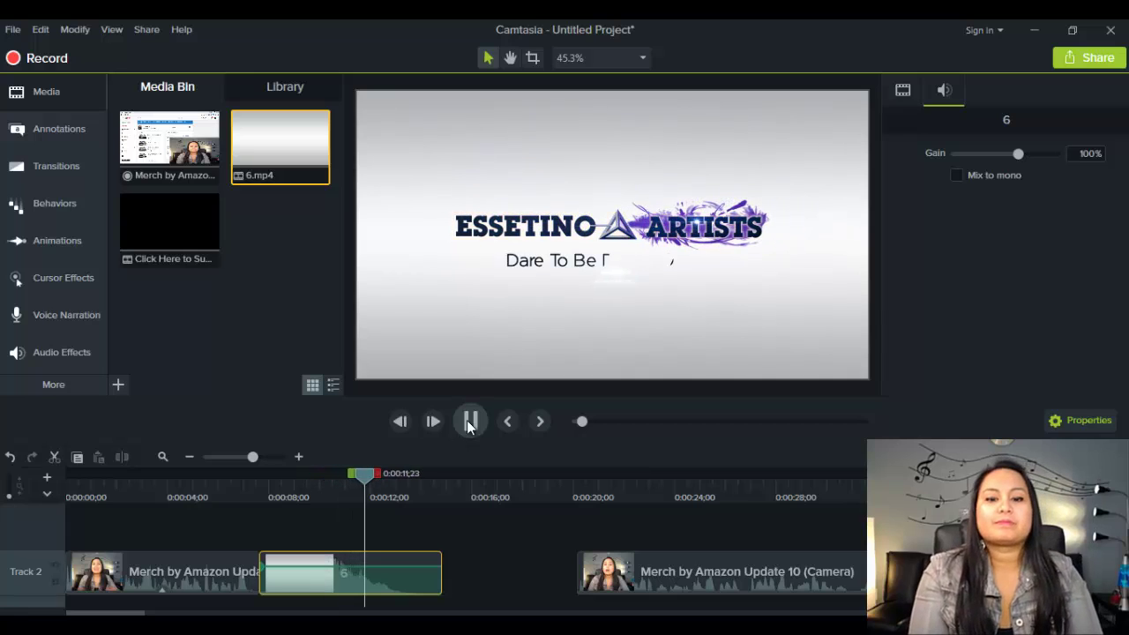
pyautogui.click(470, 420)
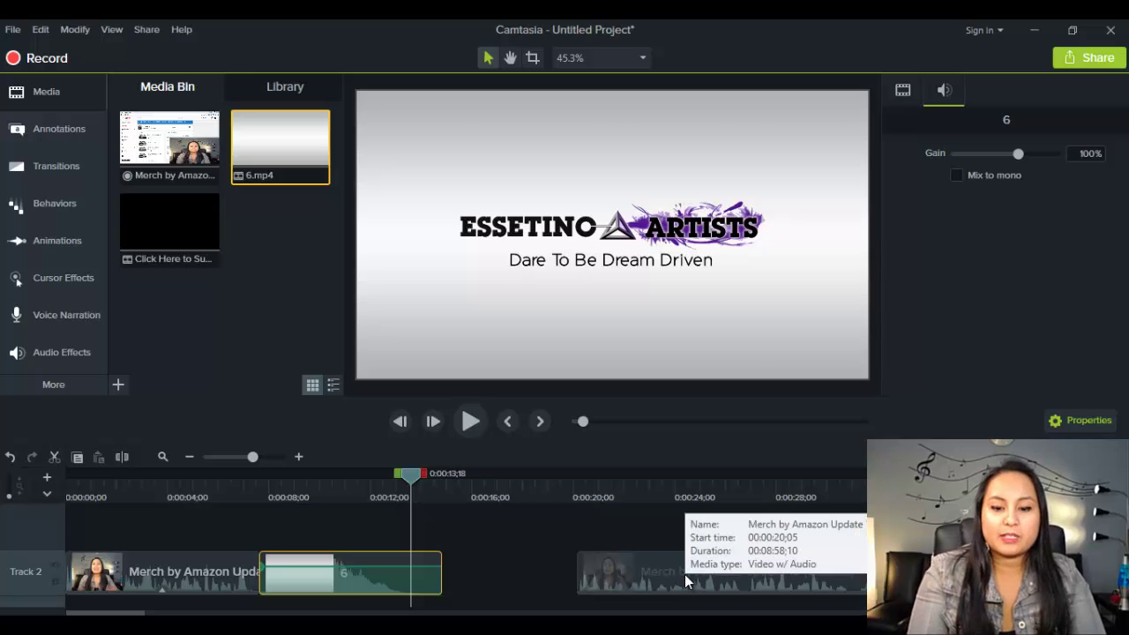
# Move the remaining camera clip directly against the end of the 6.mp4 intro and play it from 0:00:14;25.
pyautogui.moveTo(685, 574); pyautogui.dragTo(538, 581)
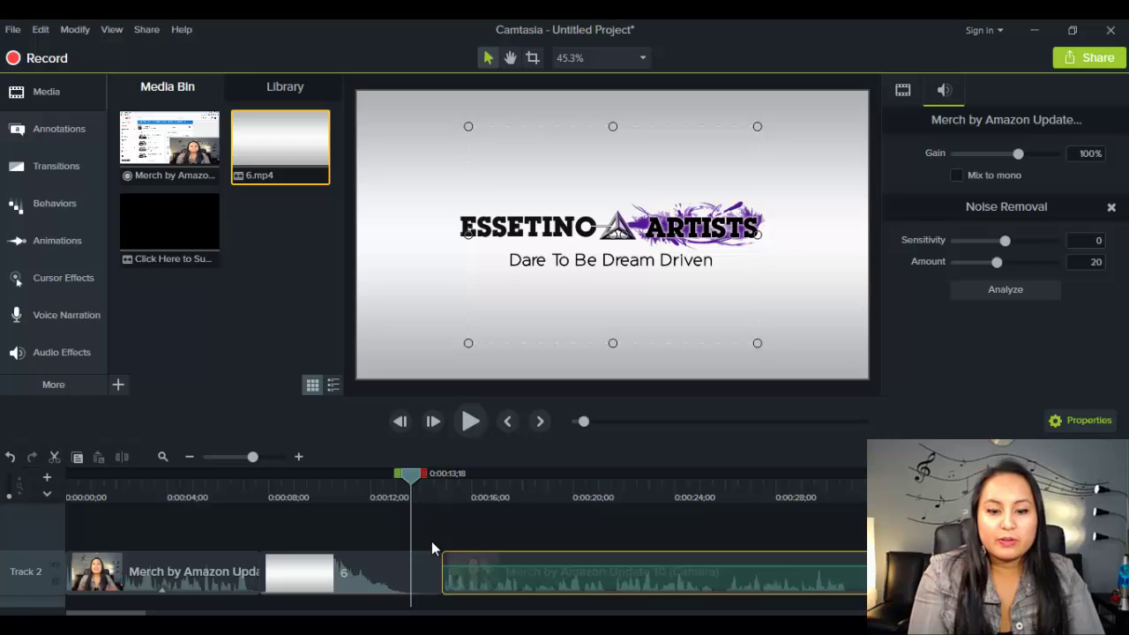
pyautogui.moveTo(448, 486); pyautogui.dragTo(442, 485)
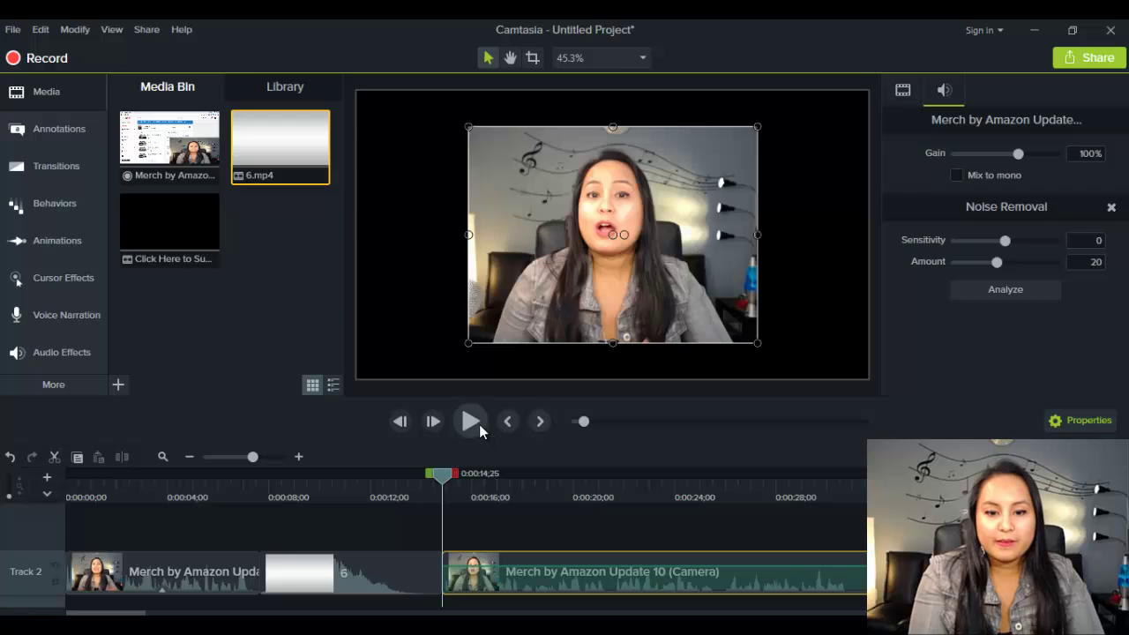
pyautogui.click(471, 422)
pyautogui.click(471, 421)
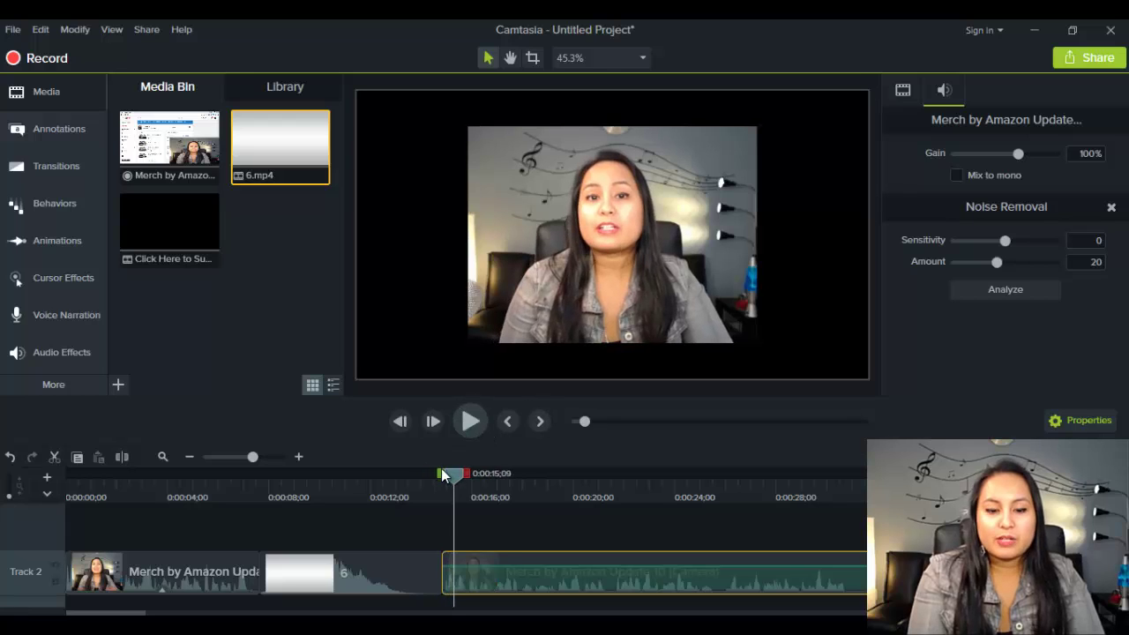
pyautogui.moveTo(447, 475); pyautogui.dragTo(437, 474)
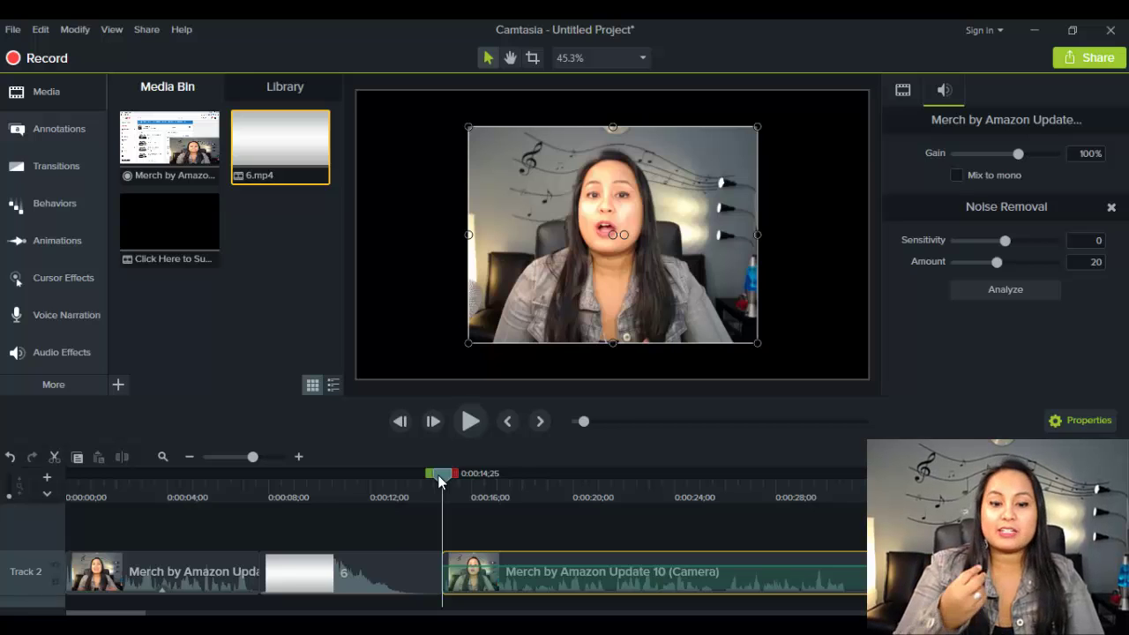
pyautogui.click(470, 421)
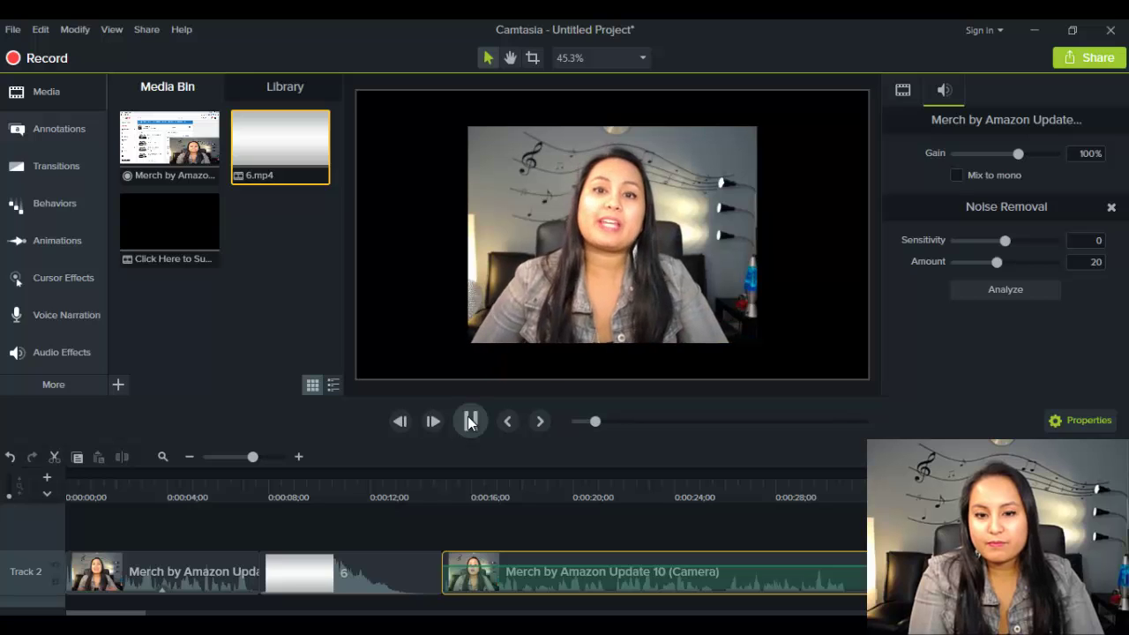
pyautogui.click(470, 421)
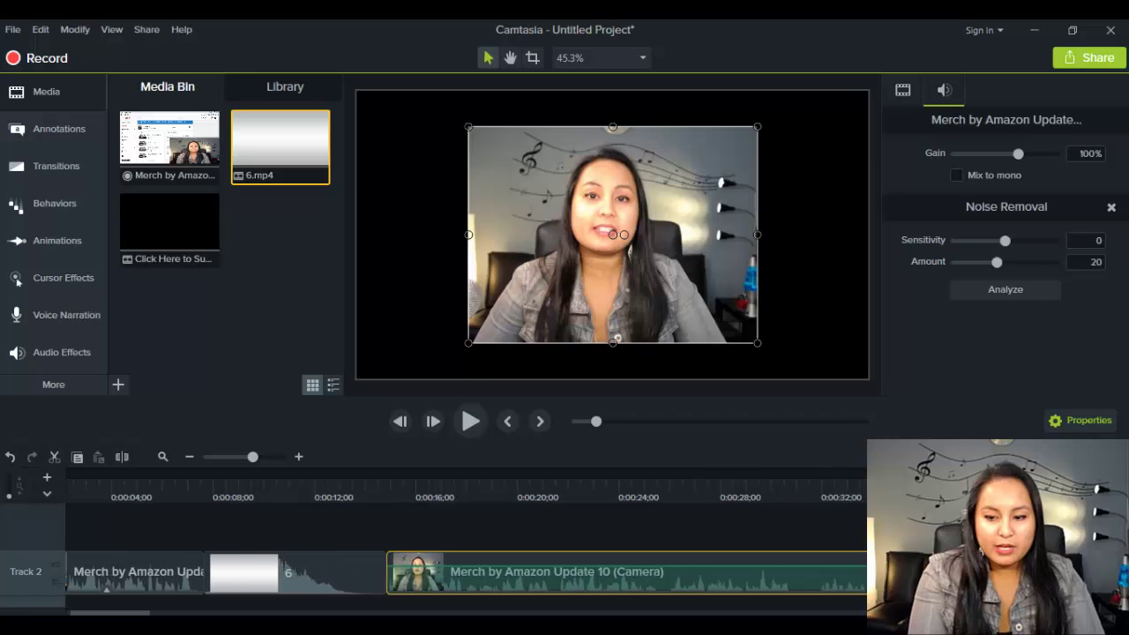
# Play the camera clip from 0:00:28;21 to find the pause in speech, and split the clip at 0:00:30;24.
pyautogui.click(572, 496)
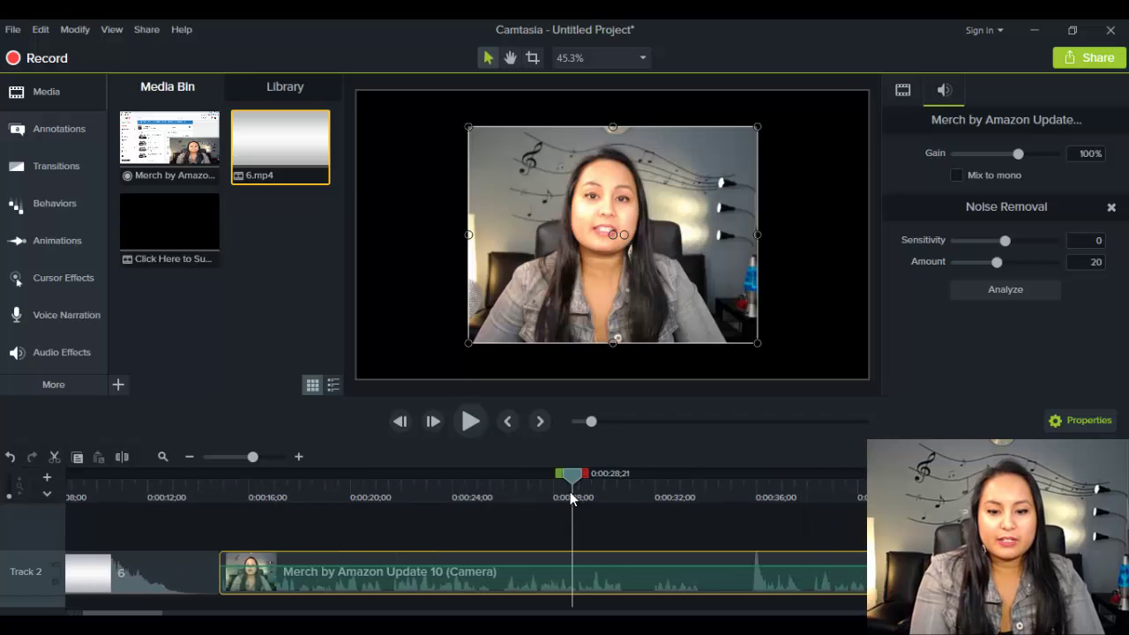
pyautogui.click(469, 422)
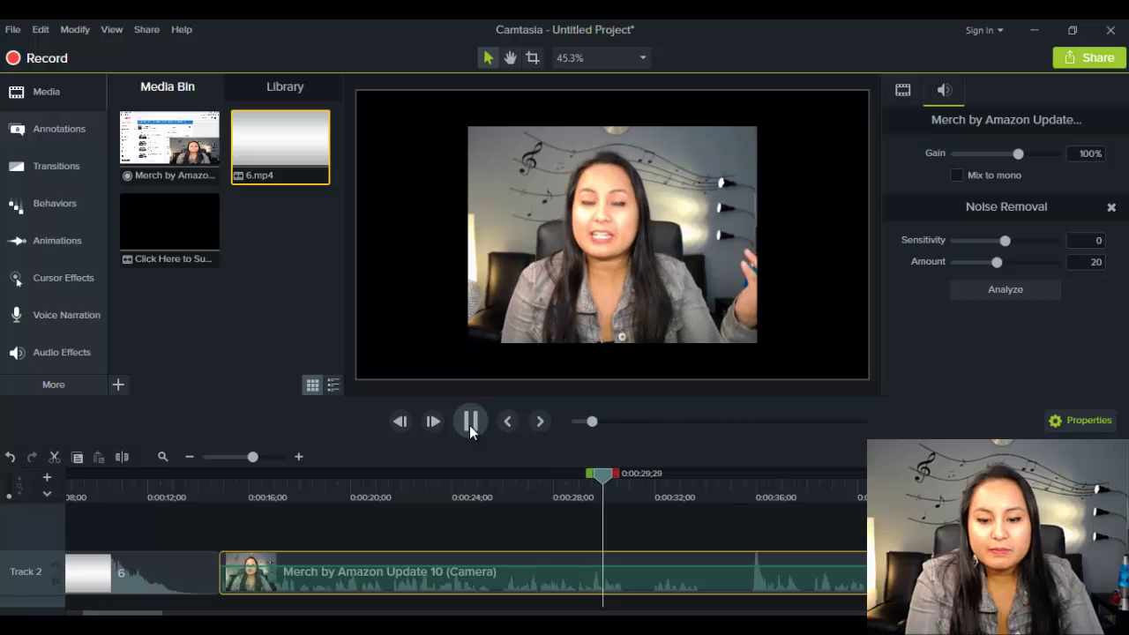
pyautogui.click(469, 423)
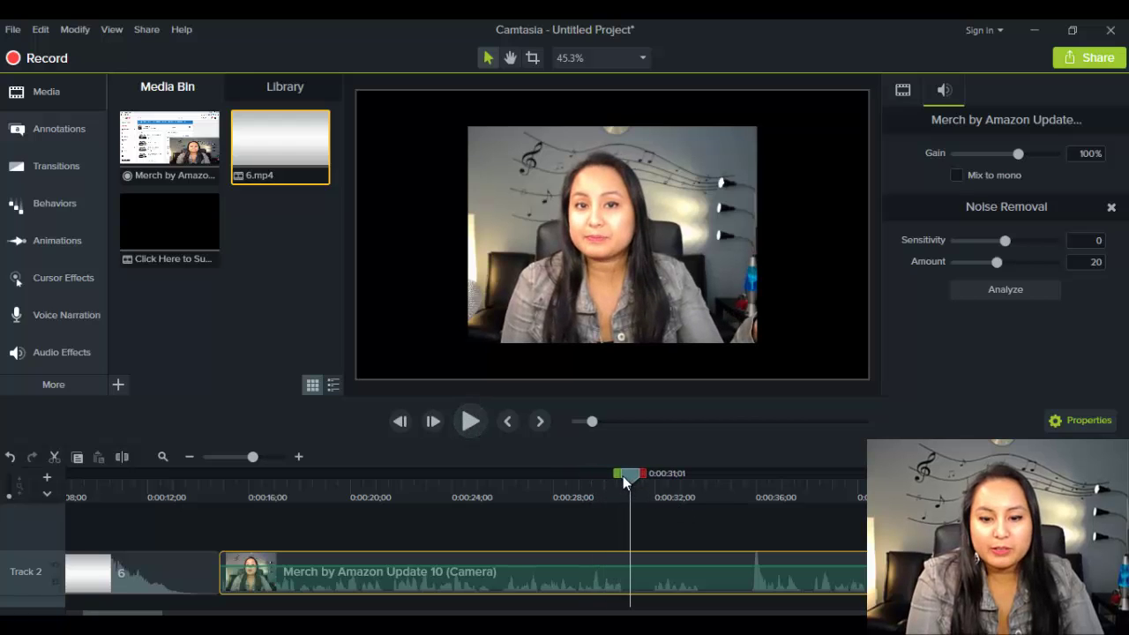
pyautogui.moveTo(623, 475); pyautogui.dragTo(621, 475)
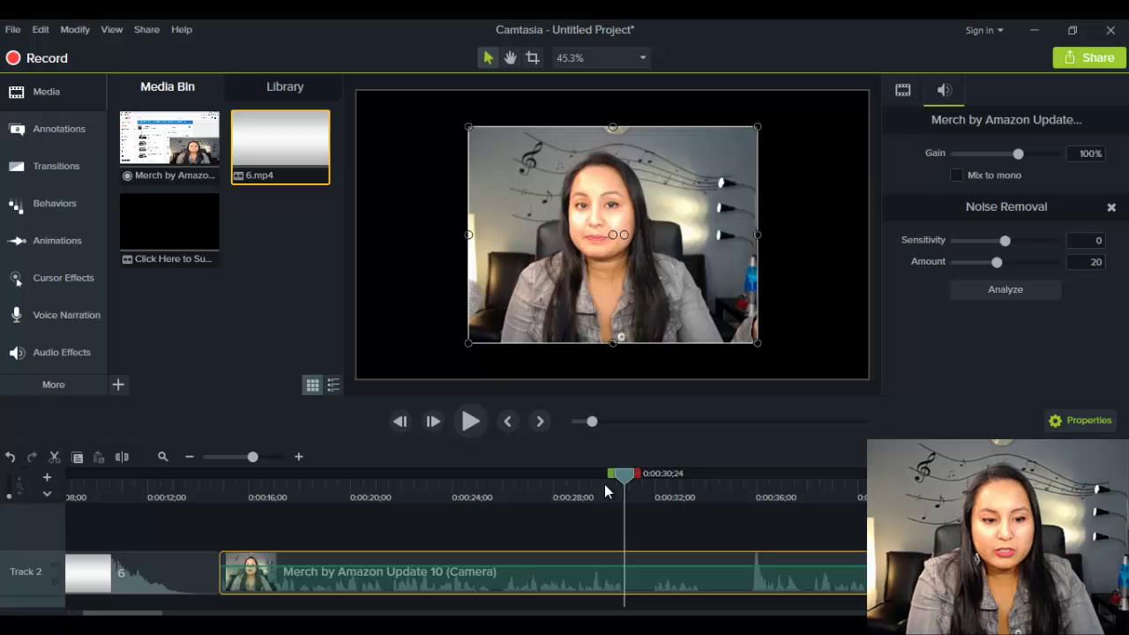
pyautogui.click(122, 457)
# Split the camera clip again at 0:00:31;26 and delete the short silent piece between the two cuts.
pyautogui.moveTo(620, 474); pyautogui.dragTo(648, 492)
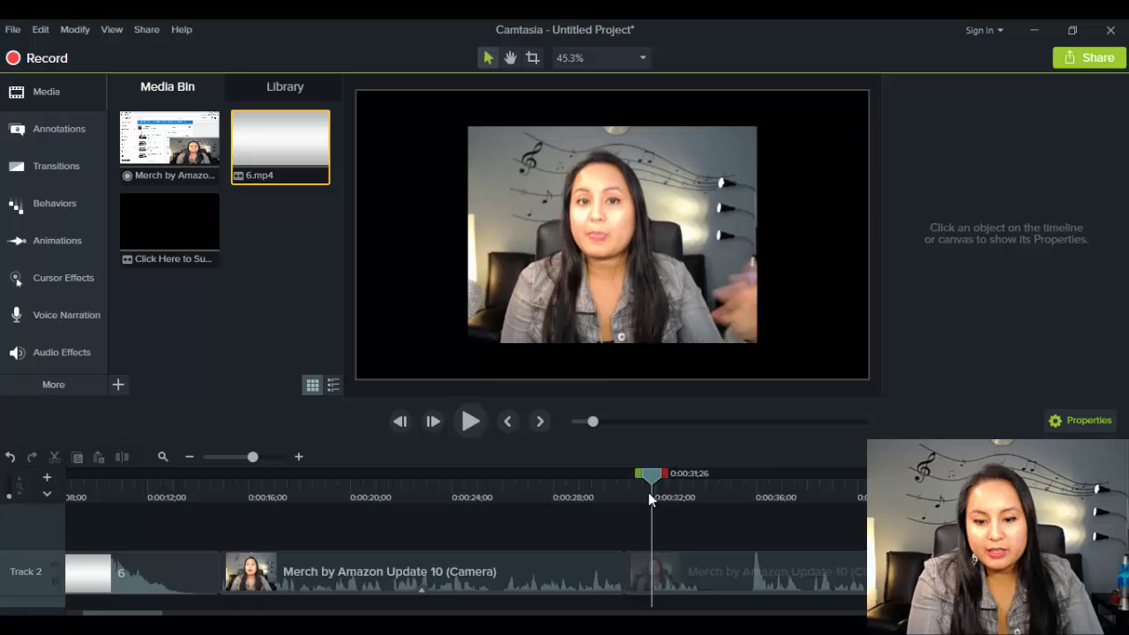
pyautogui.click(641, 565)
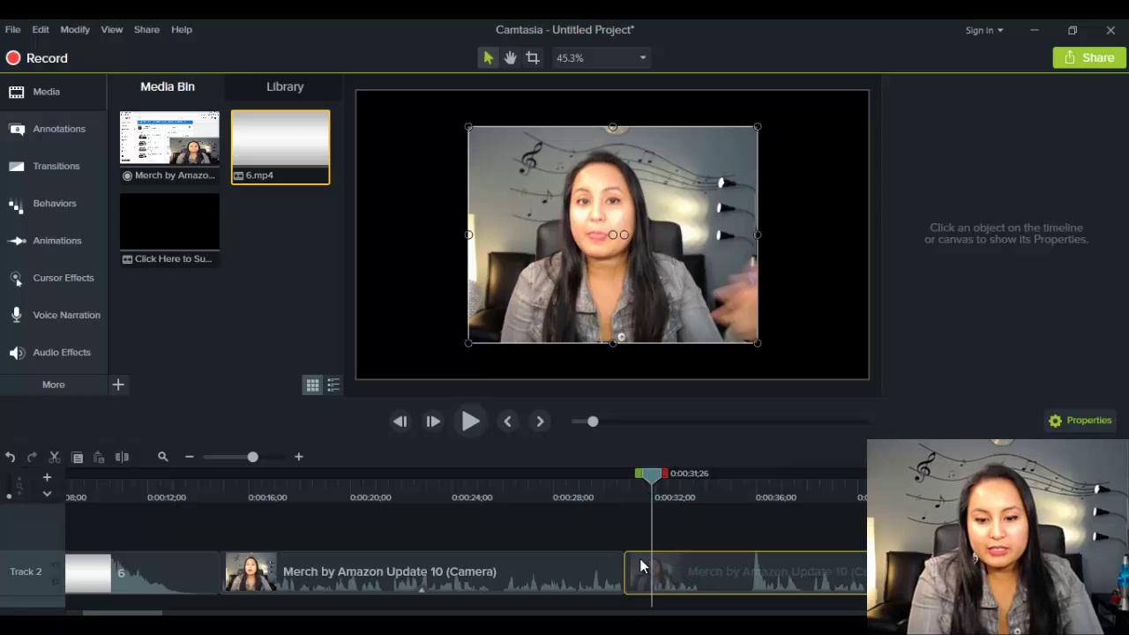
pyautogui.click(121, 457)
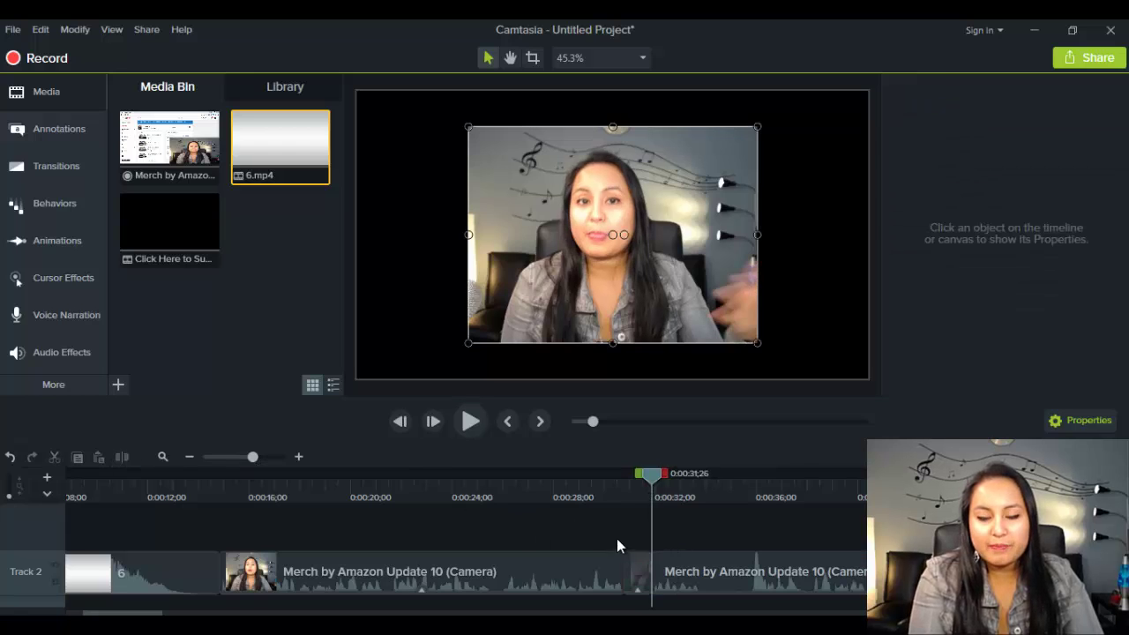
pyautogui.click(636, 569)
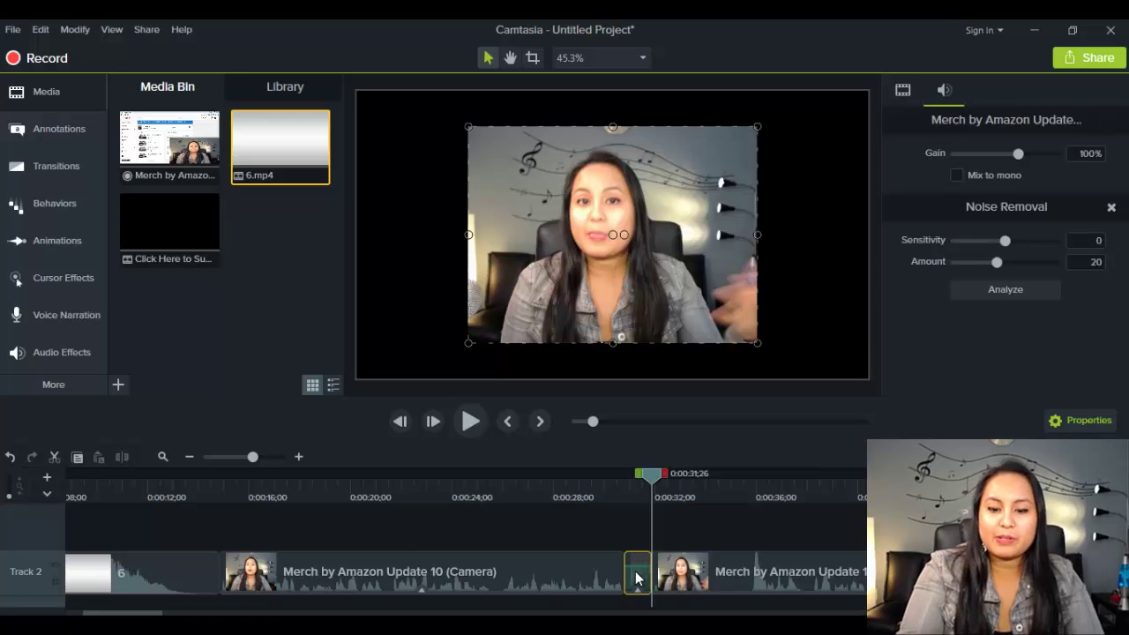
pyautogui.press('Delete')
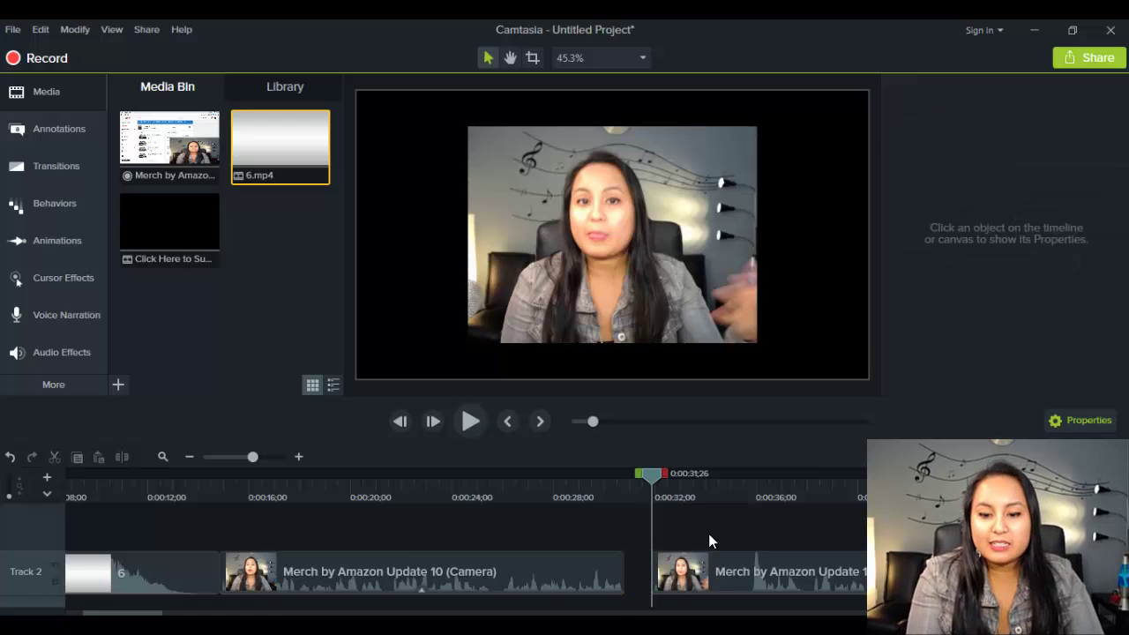
# Close the gap by moving the following camera clip against the previous one, and split it at 0:00:32;23.
pyautogui.moveTo(731, 570); pyautogui.dragTo(667, 572)
pyautogui.moveTo(652, 476); pyautogui.dragTo(678, 487)
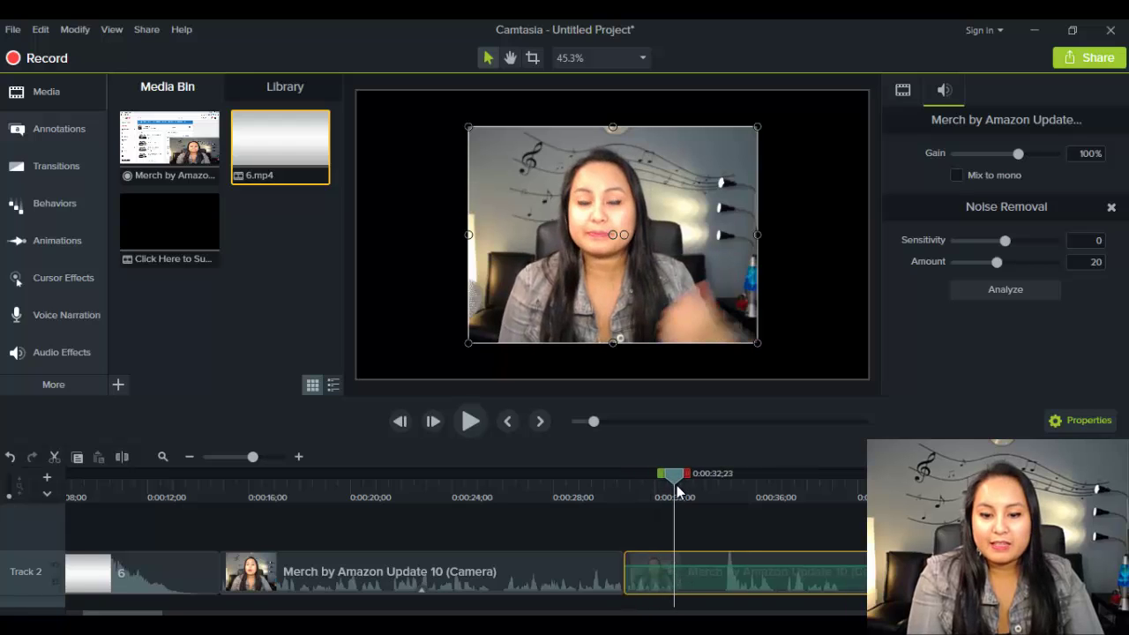
pyautogui.click(121, 457)
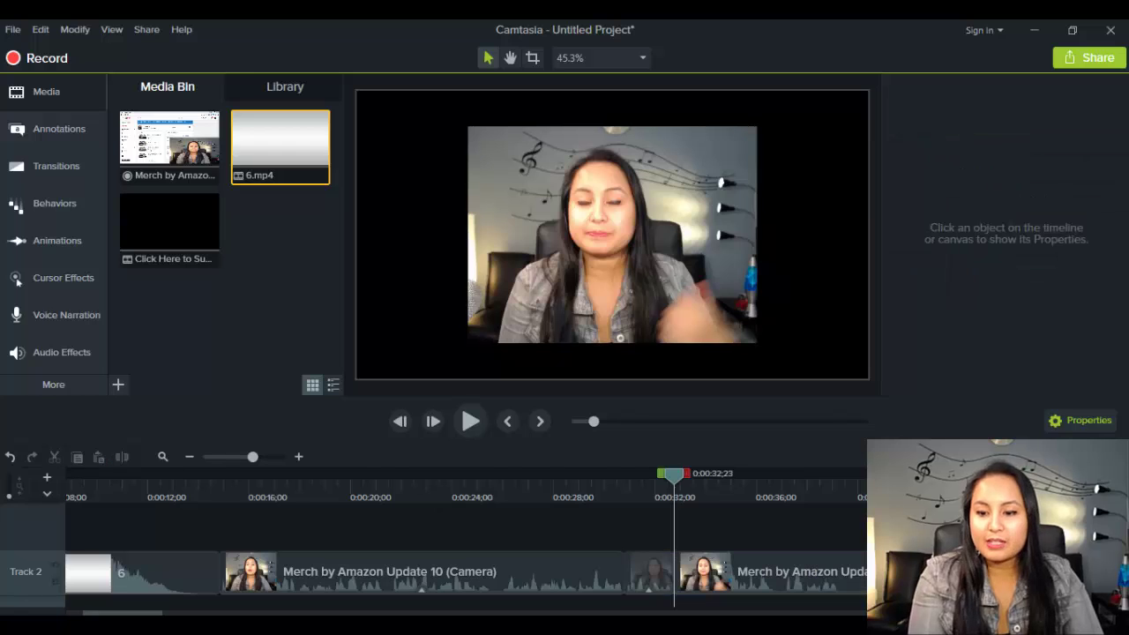
# Play the camera clip beyond the 0:00:32;23 cut to find where the unwanted part ends, and split it at 0:00:46;21.
pyautogui.hotkey('ctrl', 'alt', 'Right')
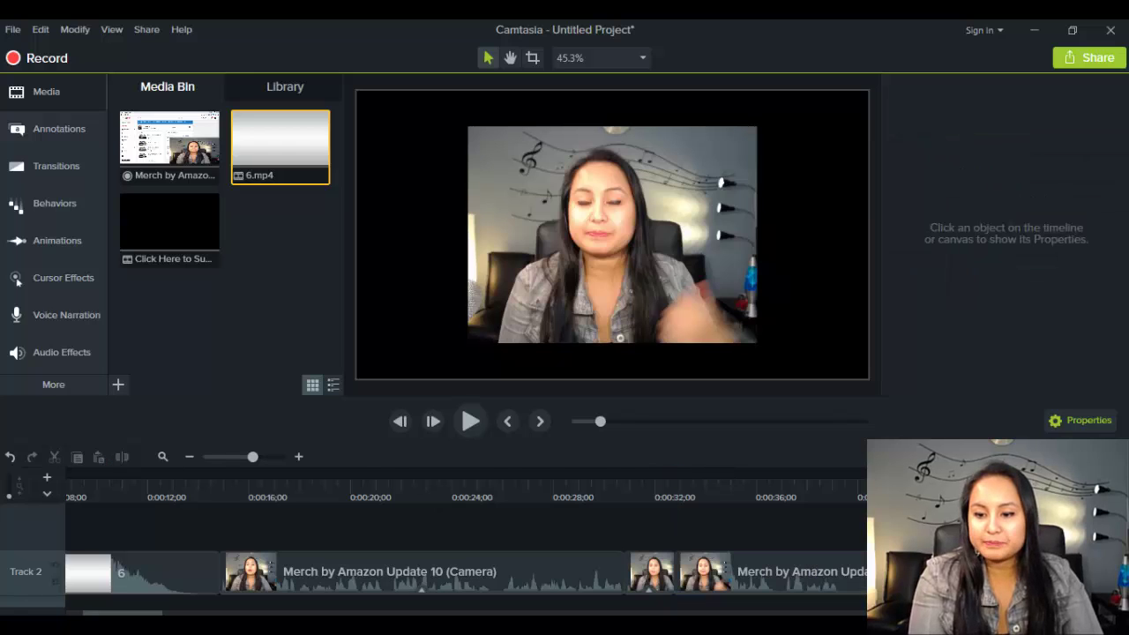
pyautogui.click(469, 421)
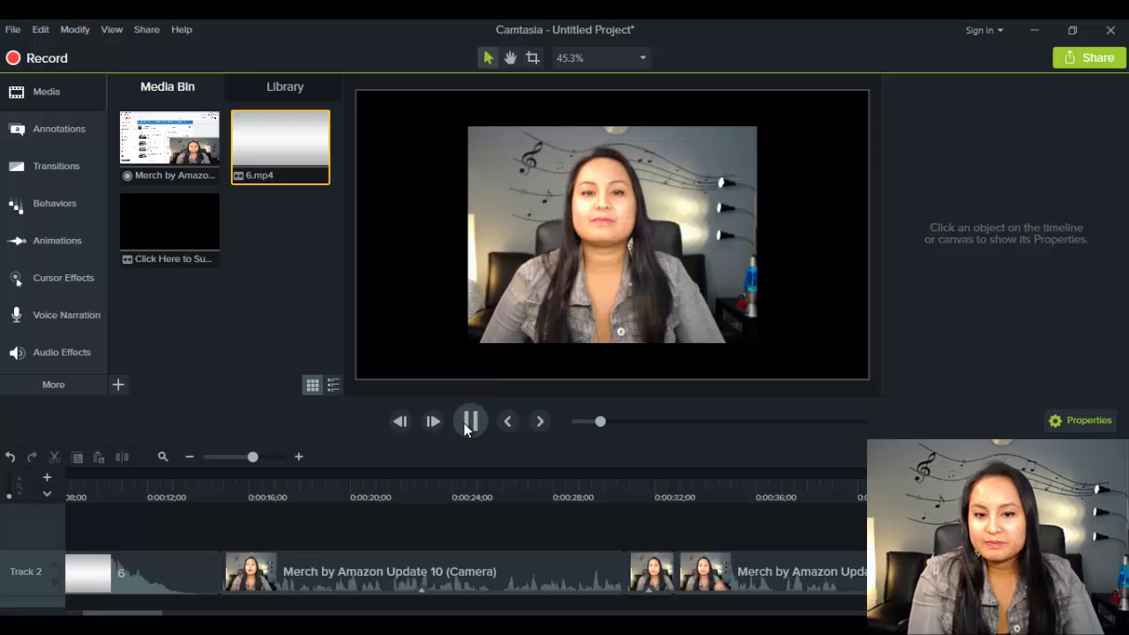
pyautogui.click(470, 423)
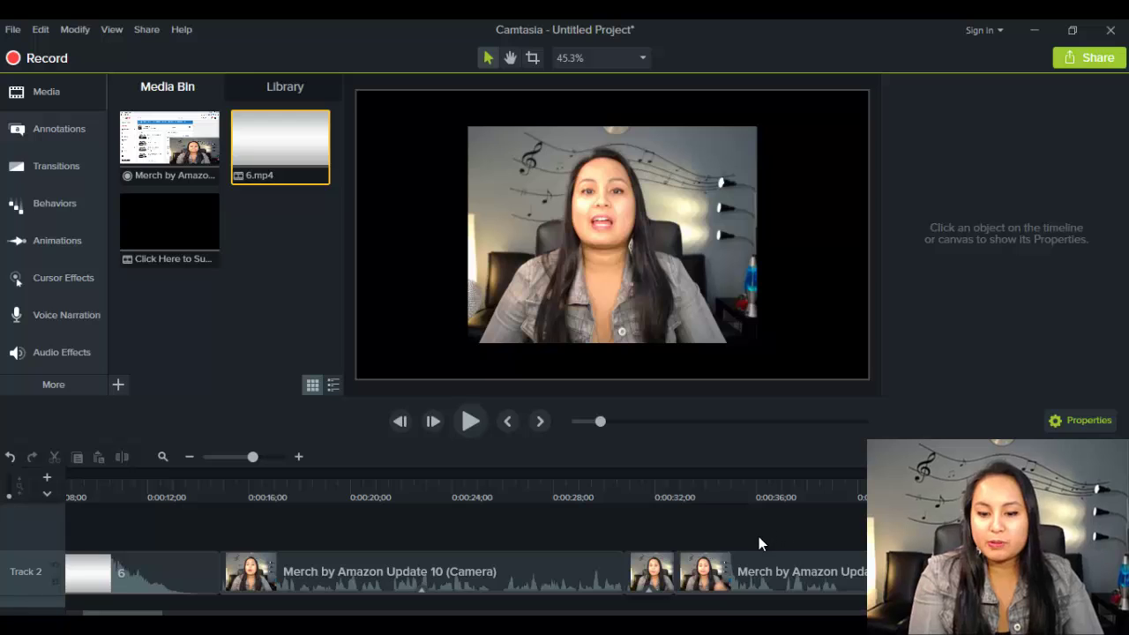
pyautogui.click(763, 565)
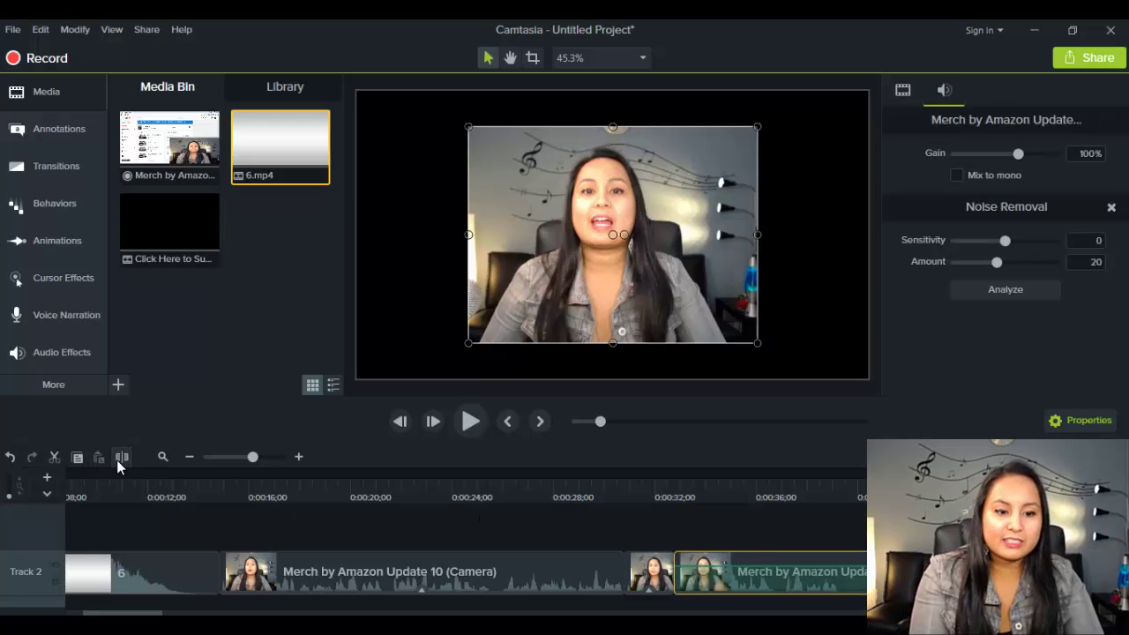
pyautogui.click(655, 539)
# Delete the unwanted camera piece starting at 0:00:32;23 and close the gap with the camera clip that follows.
pyautogui.click(731, 566)
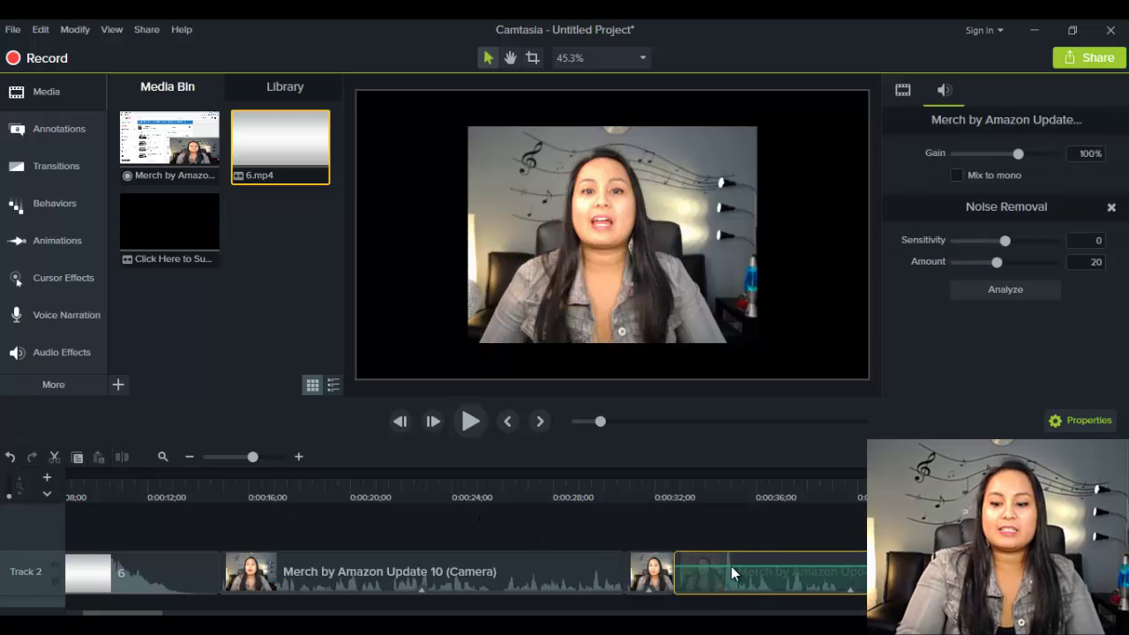
pyautogui.press('Delete')
pyautogui.hotkey('ctrl', 'z')
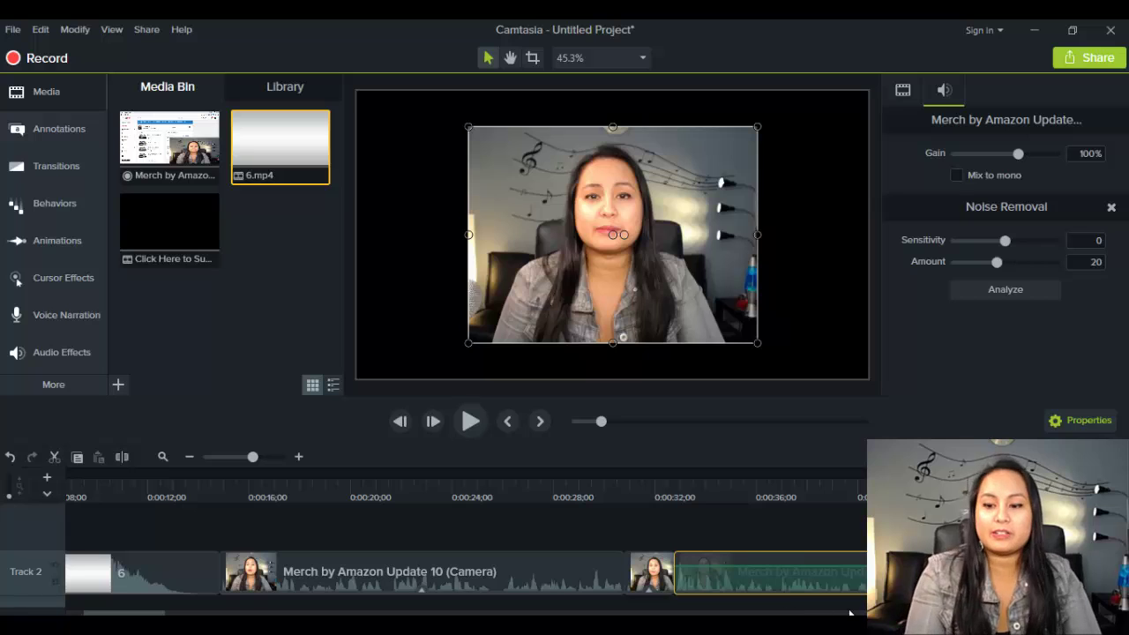
# Play the camera clip from 0:00:32;23 until the speech pauses, and split it at 0:00:46;24.
pyautogui.hscroll(5, 849, 612)
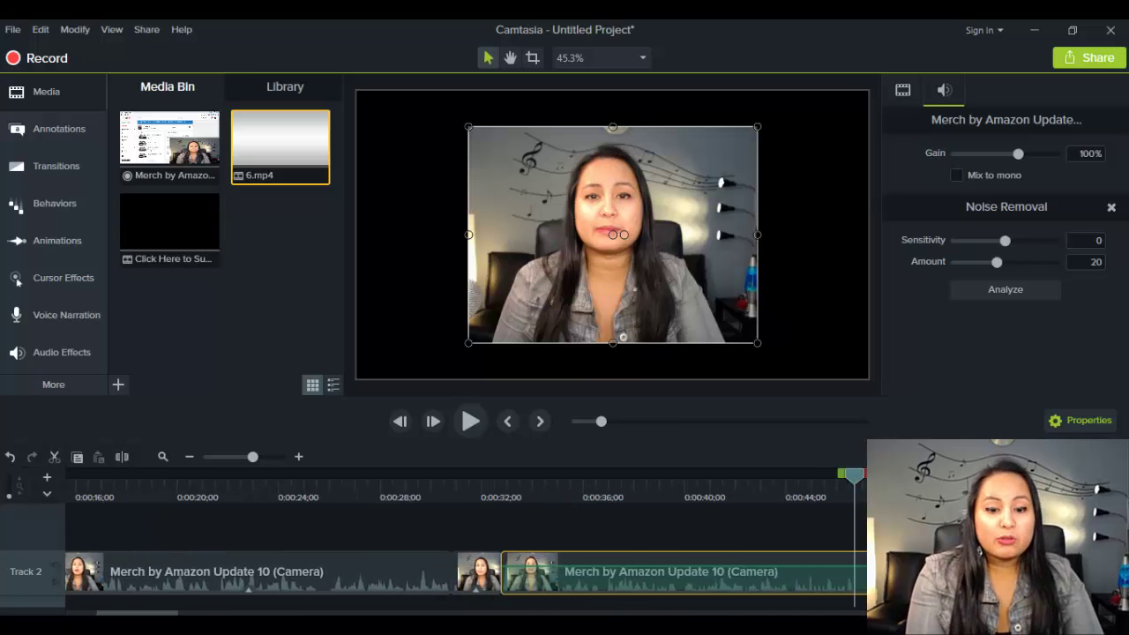
pyautogui.hscroll(5, 467, 538)
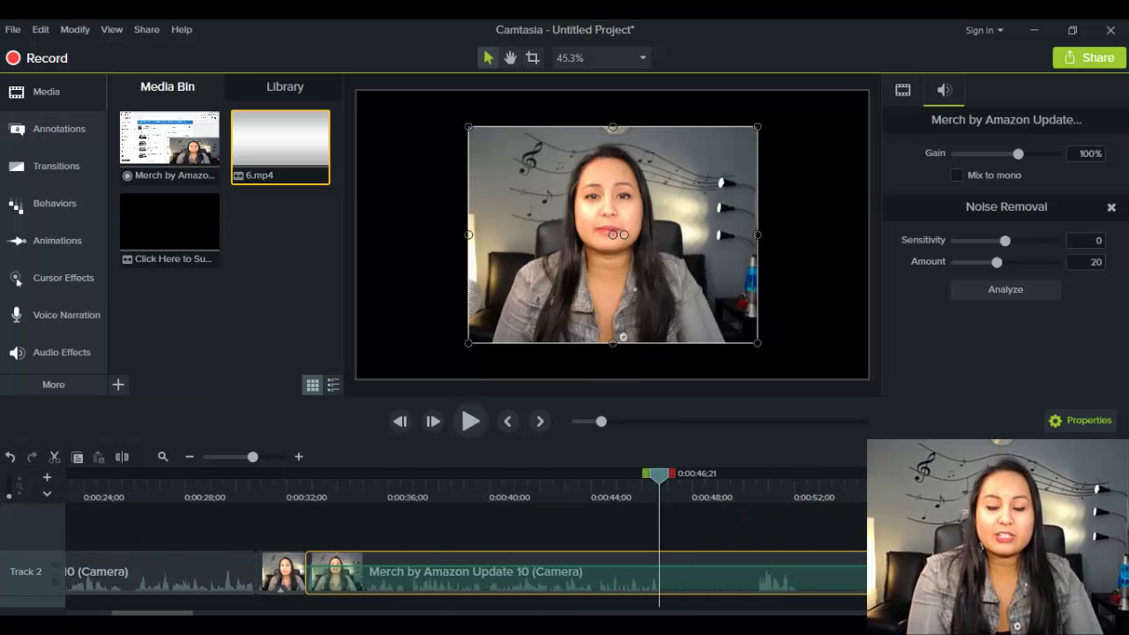
pyautogui.click(309, 498)
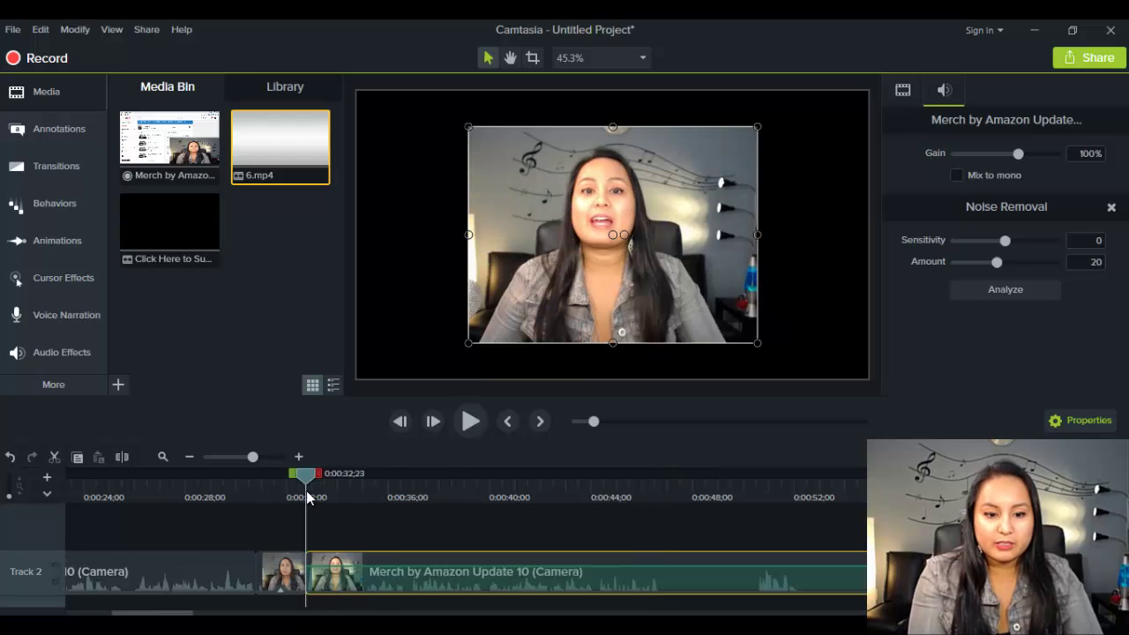
pyautogui.click(470, 423)
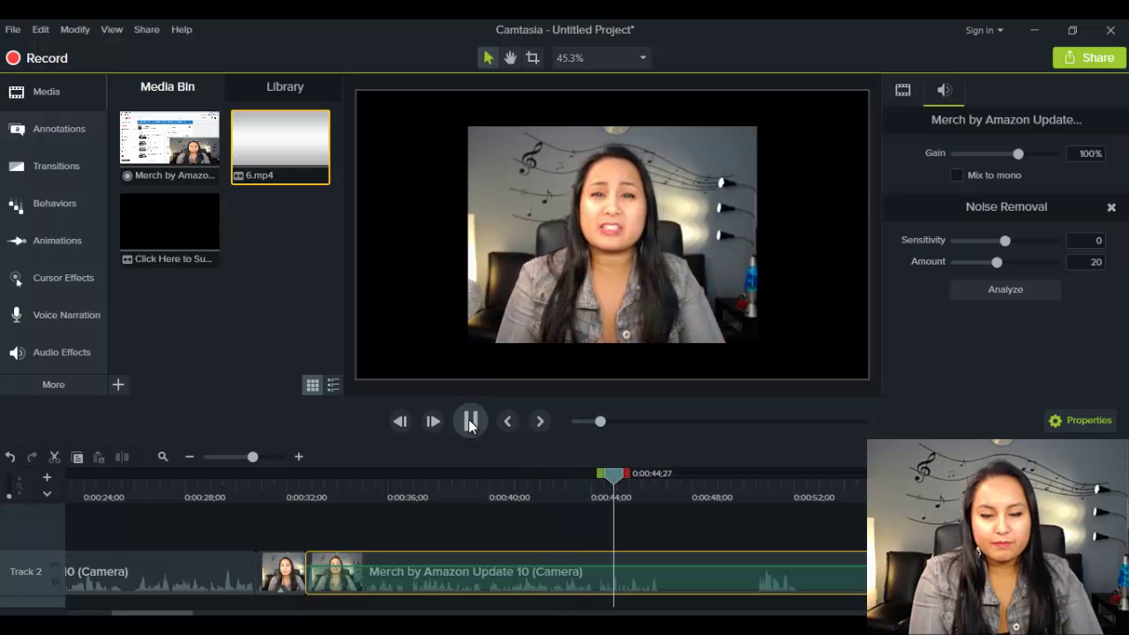
pyautogui.click(470, 422)
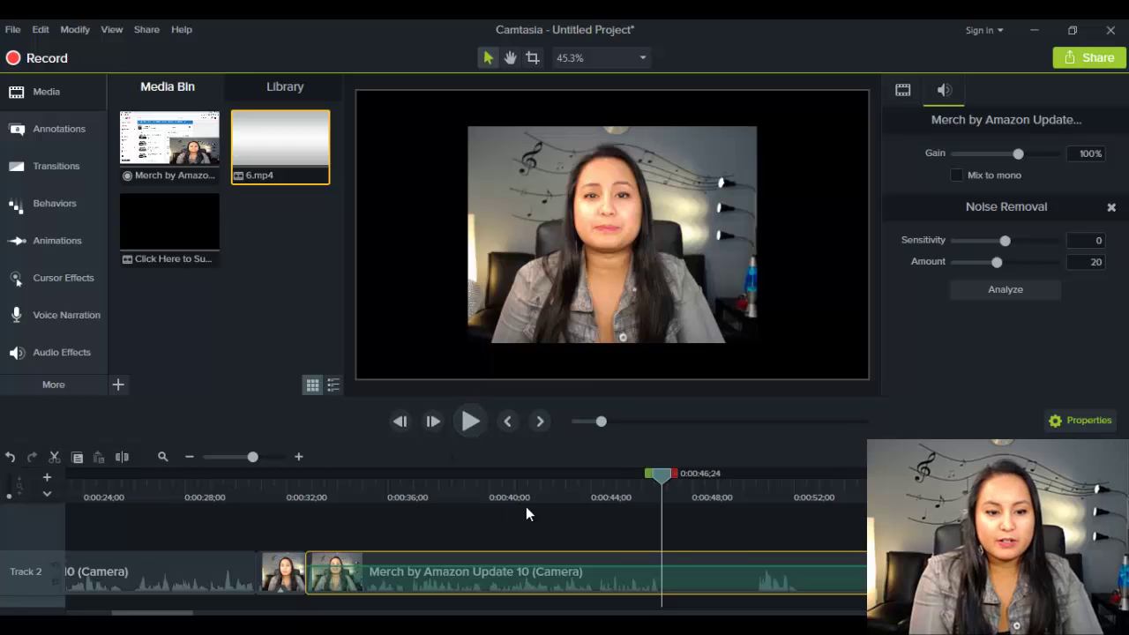
pyautogui.click(495, 527)
pyautogui.click(496, 565)
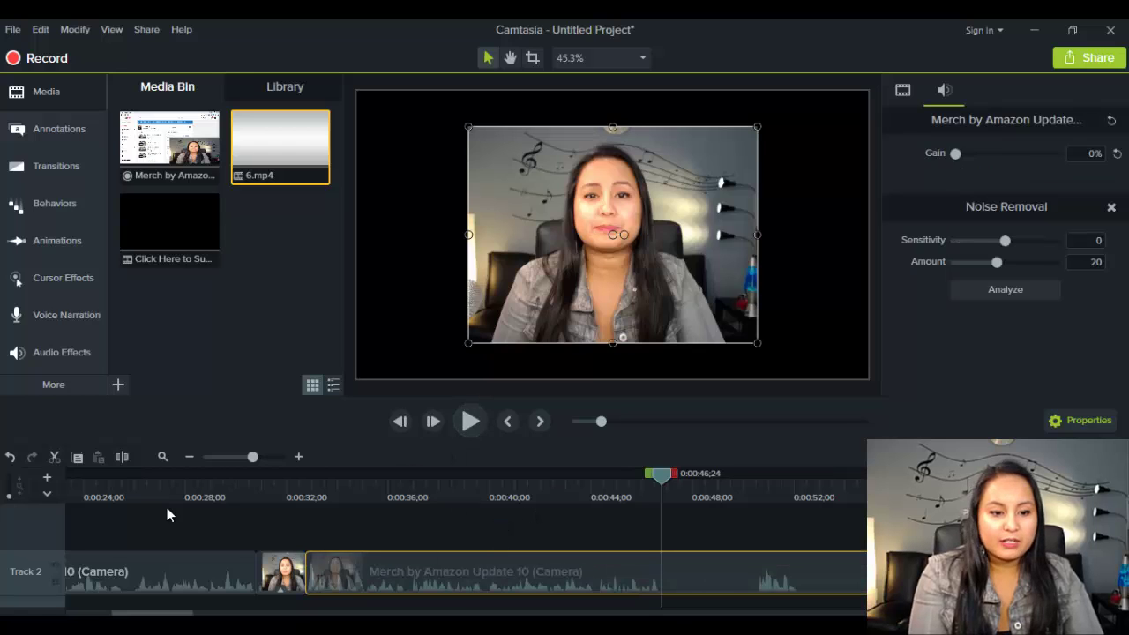
pyautogui.click(118, 458)
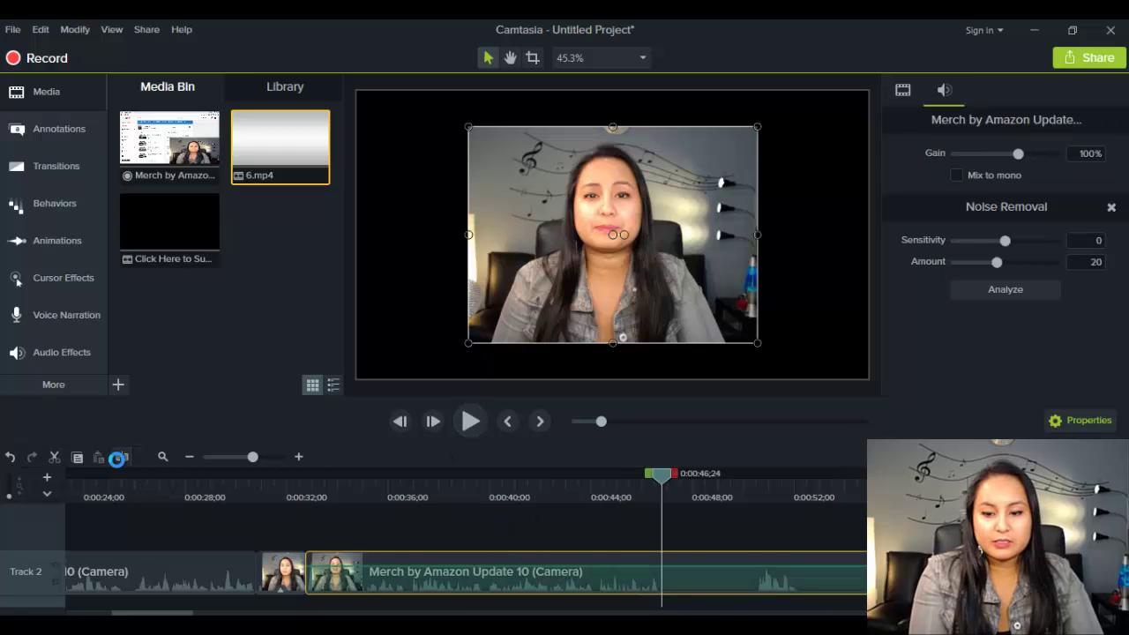
# Play from 0:00:50;08 to find where speech resumes, and split the camera clip at 0:00:50;17.
pyautogui.click(749, 486)
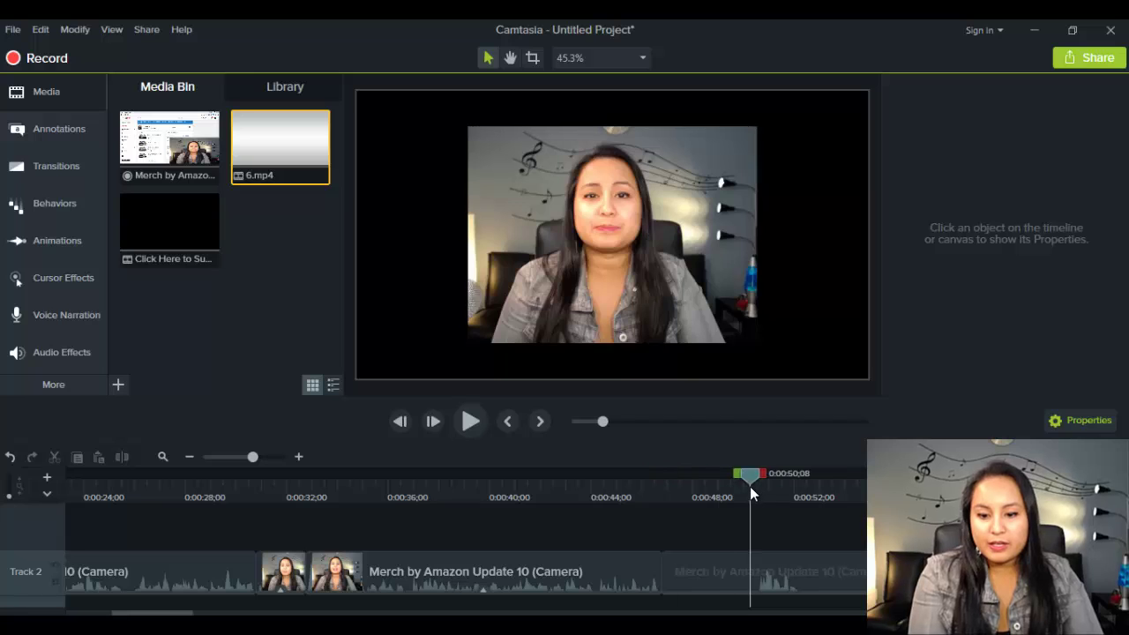
pyautogui.click(472, 425)
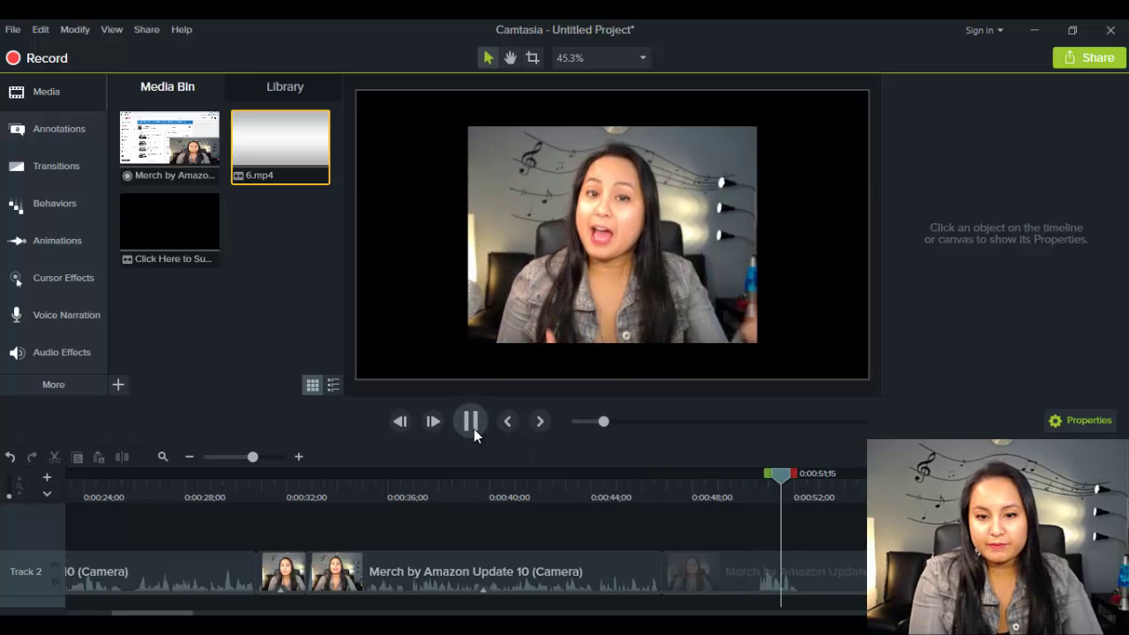
pyautogui.click(474, 425)
pyautogui.moveTo(807, 483); pyautogui.dragTo(756, 489)
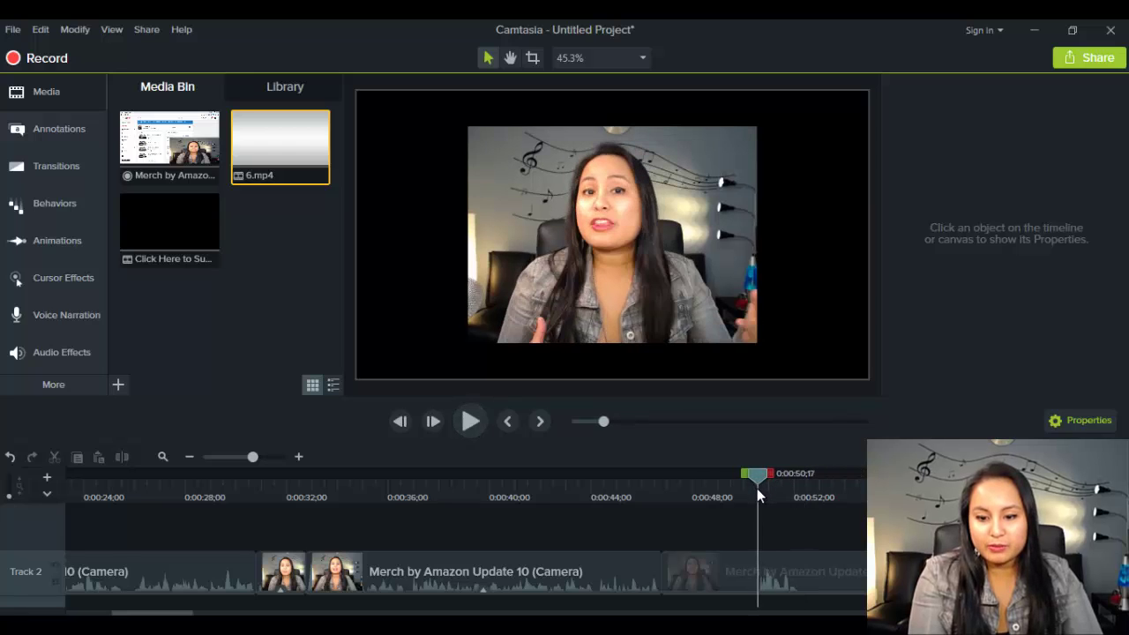
pyautogui.click(710, 563)
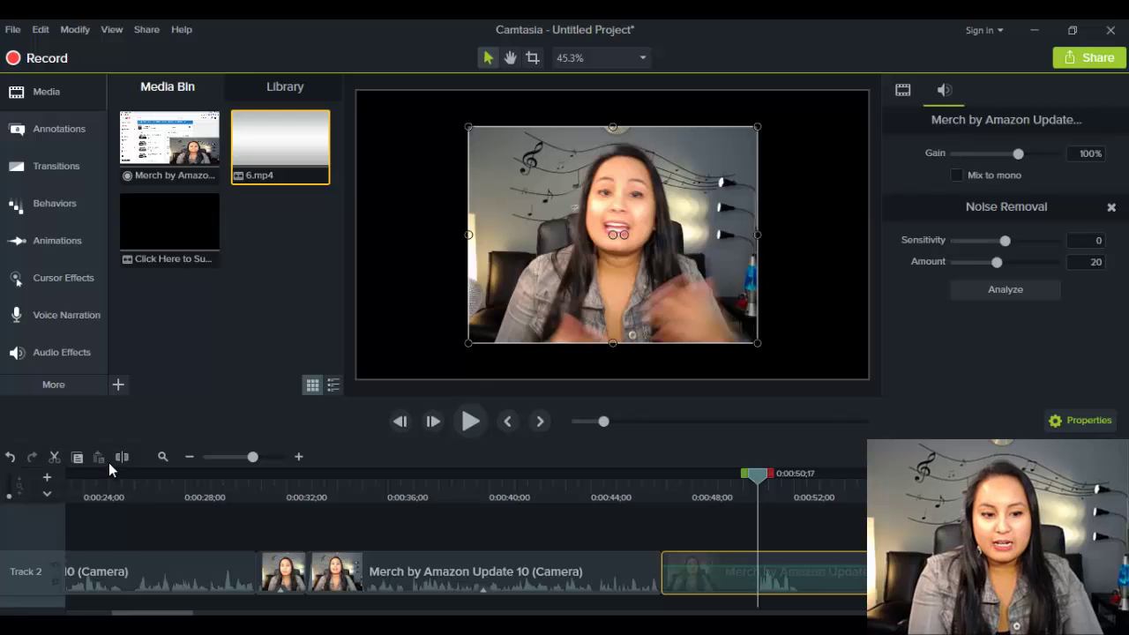
pyautogui.click(120, 456)
# Delete the silent piece between the last two cuts and move the following camera clip against the previous one.
pyautogui.click(702, 569)
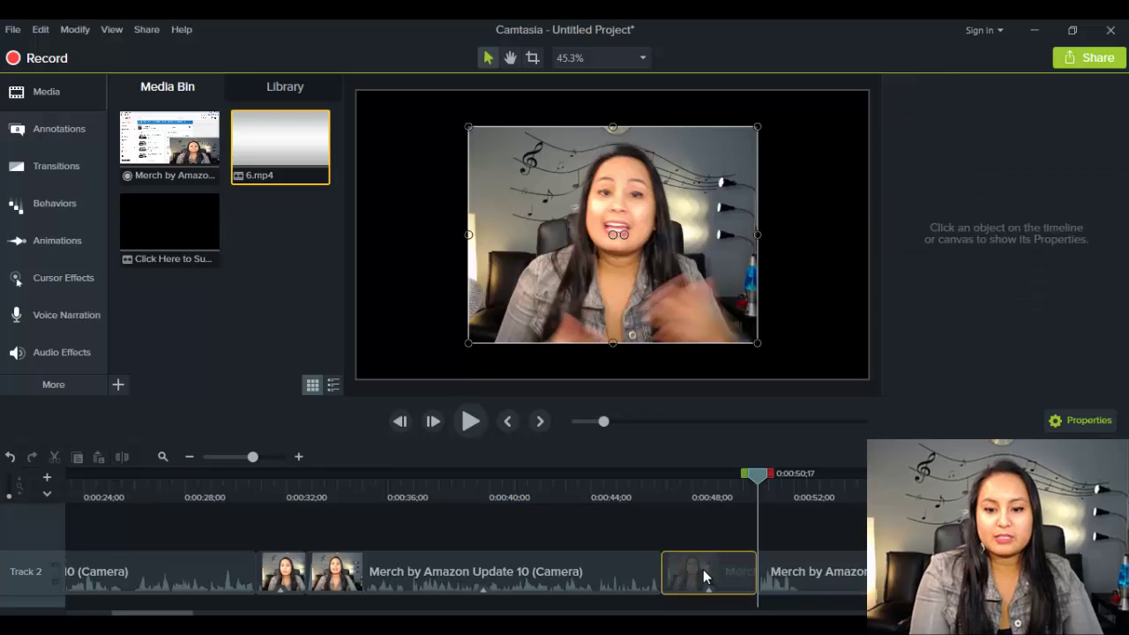
pyautogui.press('Delete')
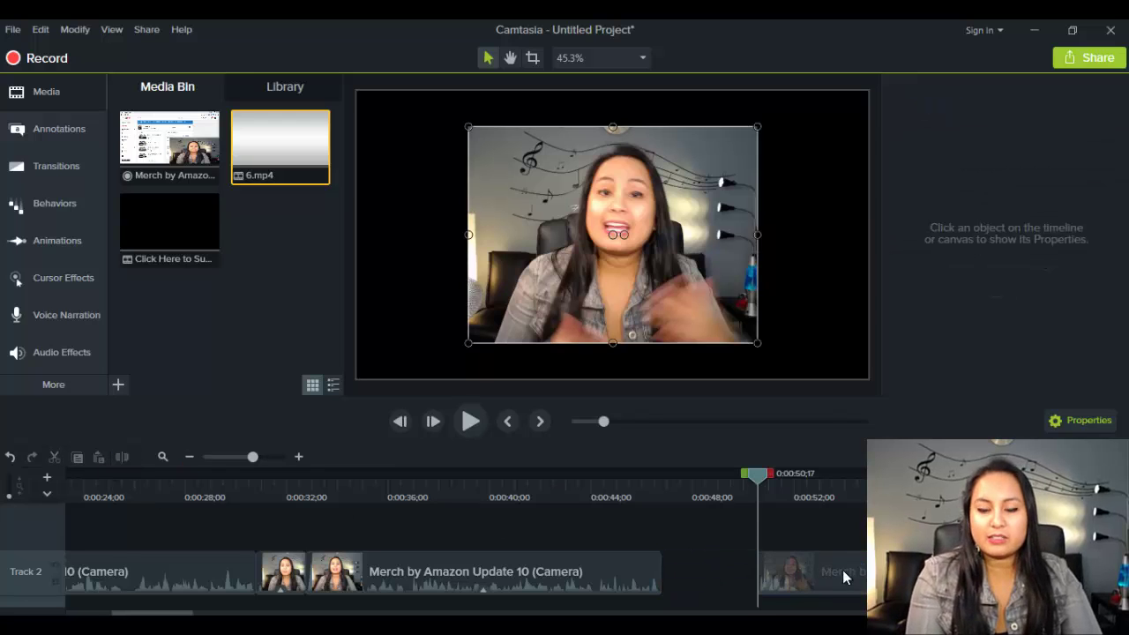
pyautogui.moveTo(843, 570); pyautogui.dragTo(734, 574)
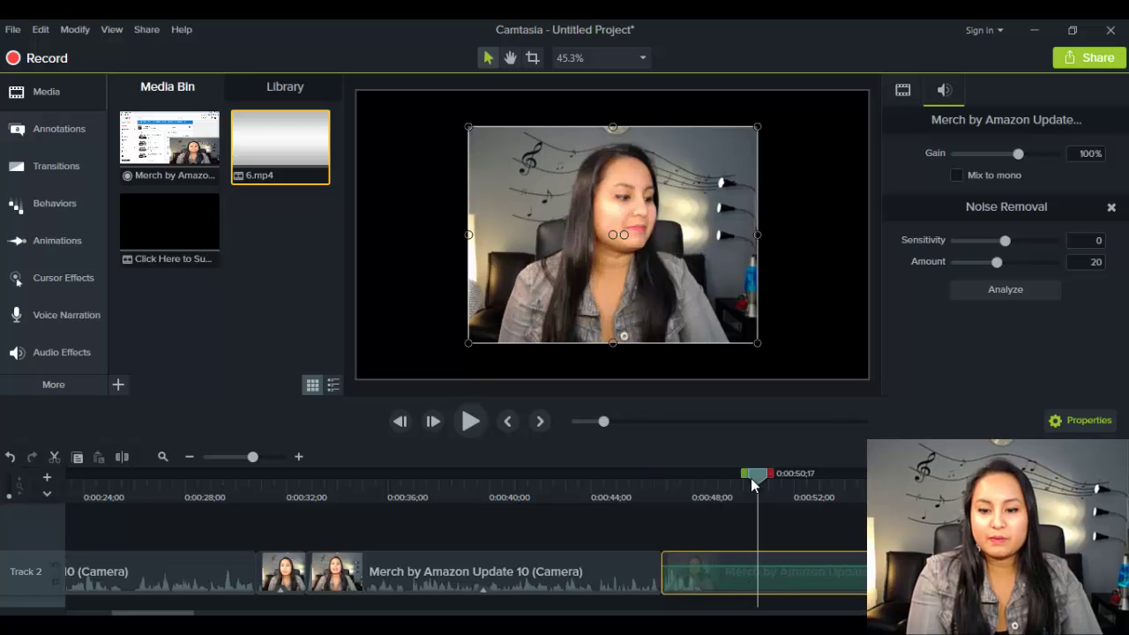
# Split the camera clip at 0:00:48;16, play on to find the end of the unwanted section, and split the clip there.
pyautogui.moveTo(750, 478); pyautogui.dragTo(705, 484)
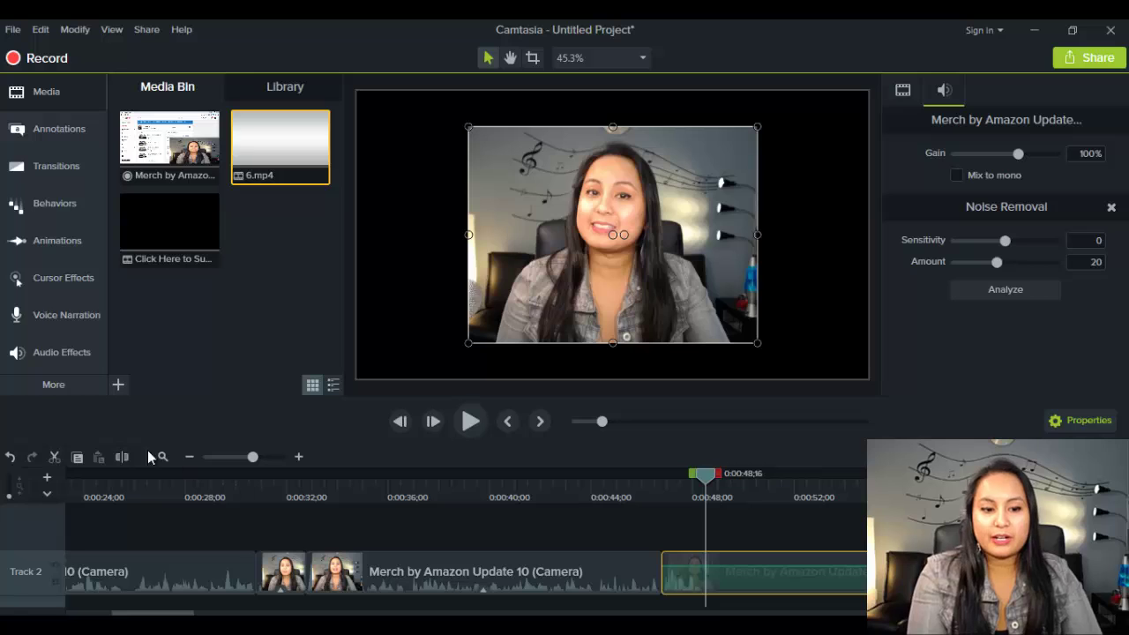
pyautogui.click(120, 457)
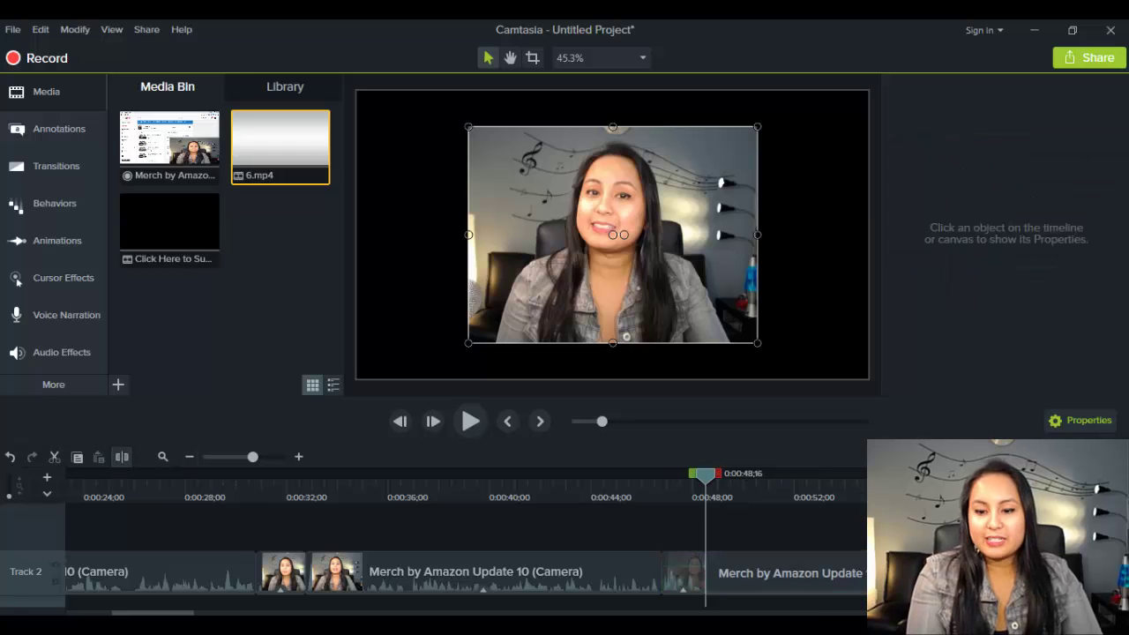
pyautogui.click(470, 421)
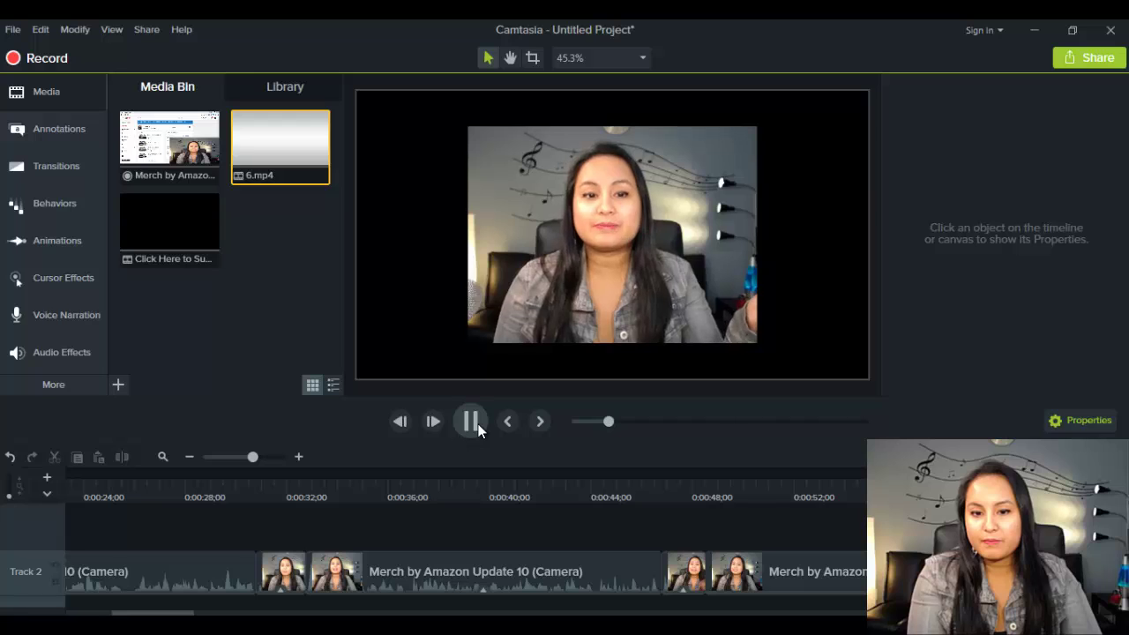
pyautogui.click(473, 423)
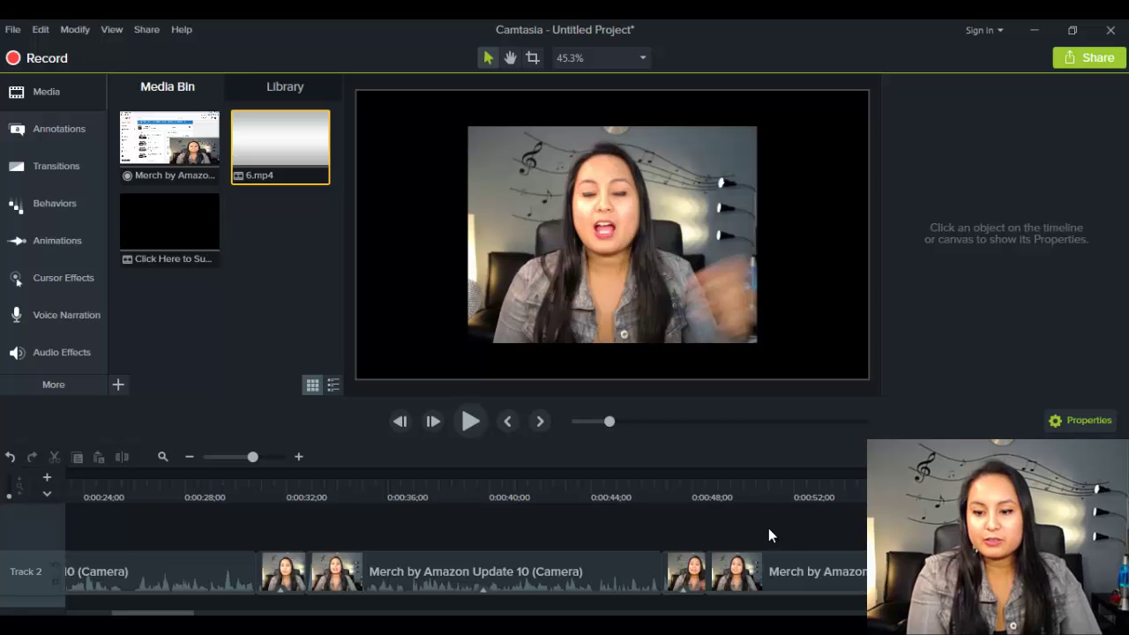
pyautogui.click(769, 560)
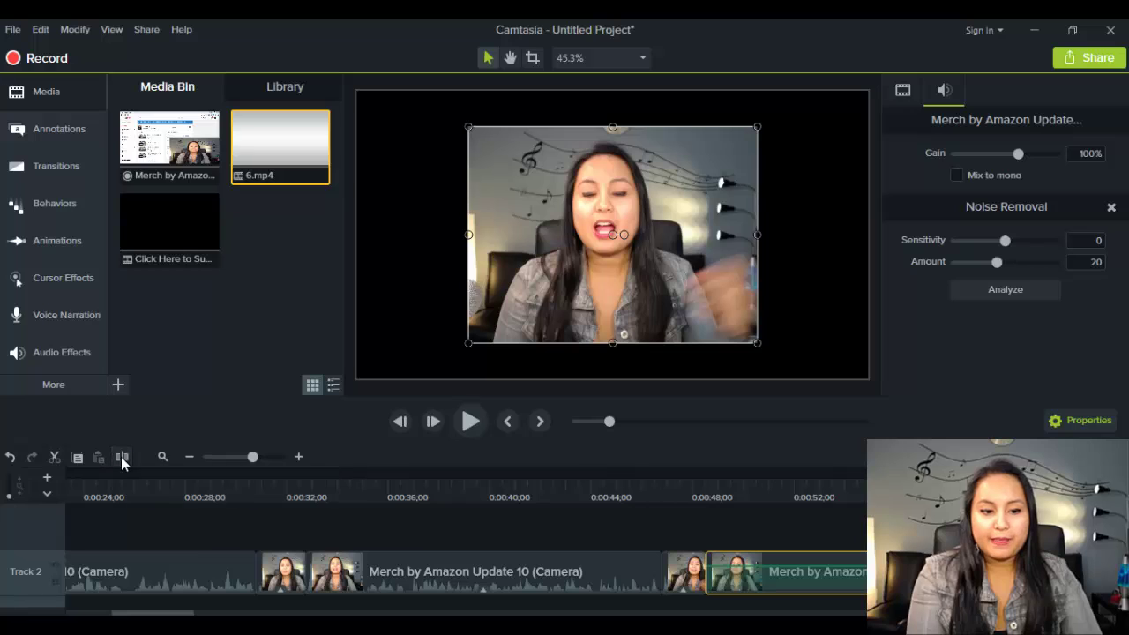
pyautogui.click(810, 508)
# Delete the unwanted camera piece starting at 0:00:48;16 and move the next clip left to close the gap.
pyautogui.click(812, 574)
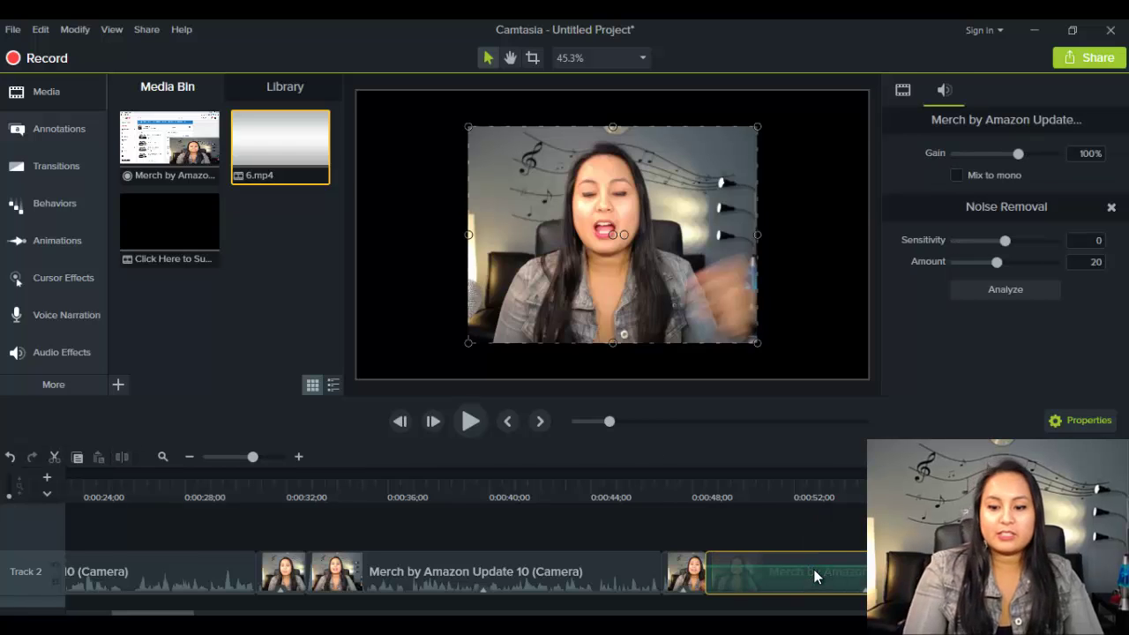
pyautogui.press('Delete')
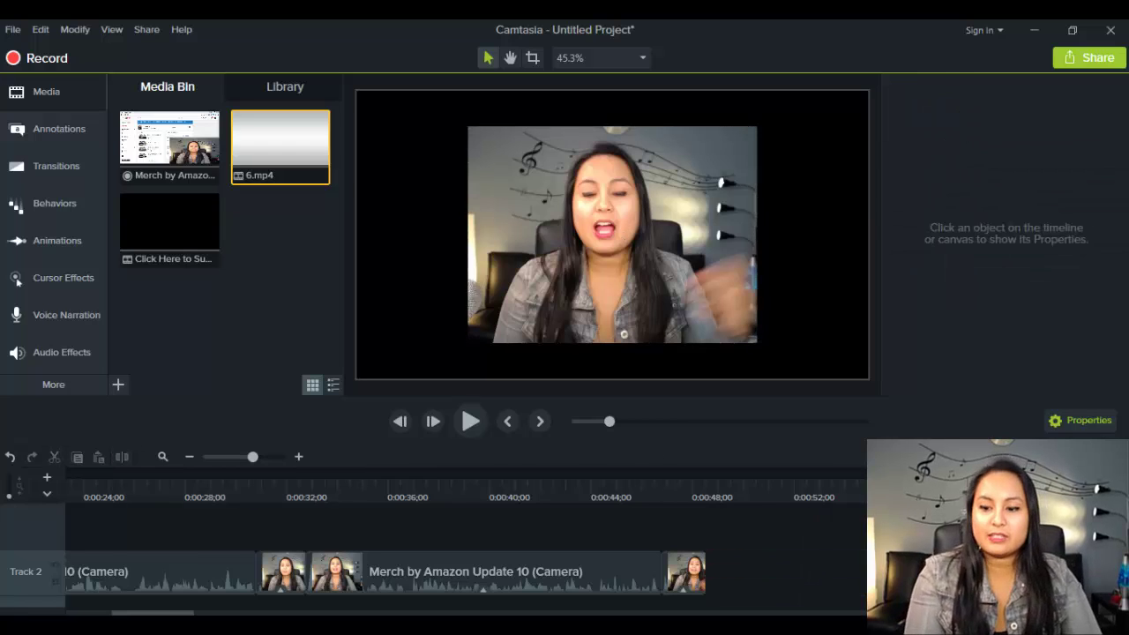
pyautogui.moveTo(807, 571); pyautogui.dragTo(707, 569)
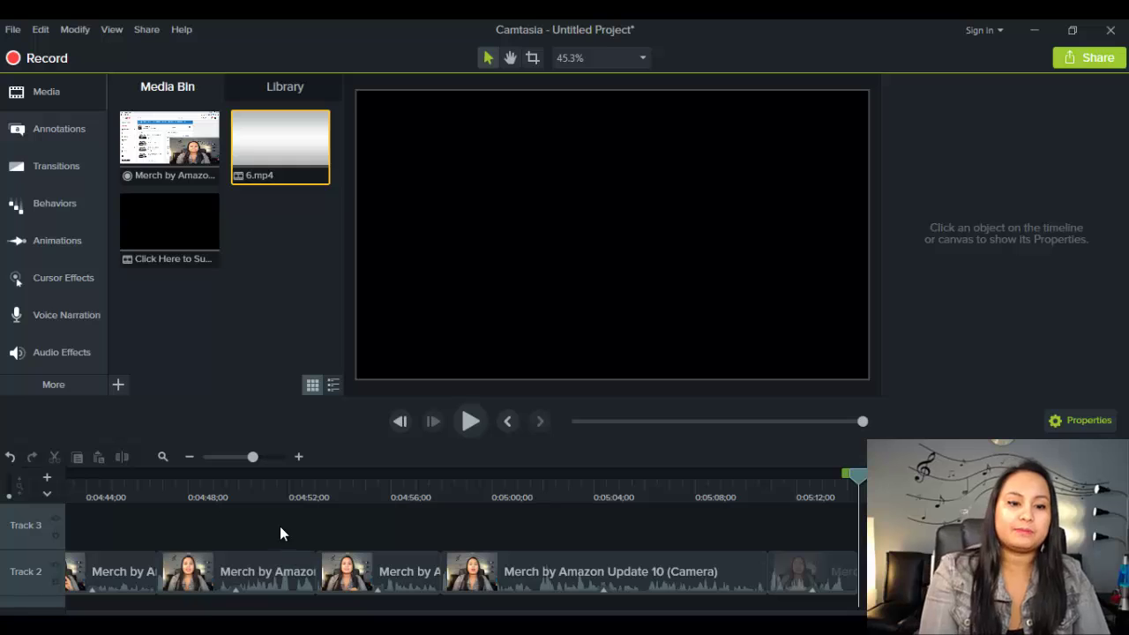
# Add the Click Here to Subscribe video from the media bin to Track 2, directly after the last camera clip at 0:05:14;13.
pyautogui.click(200, 261)
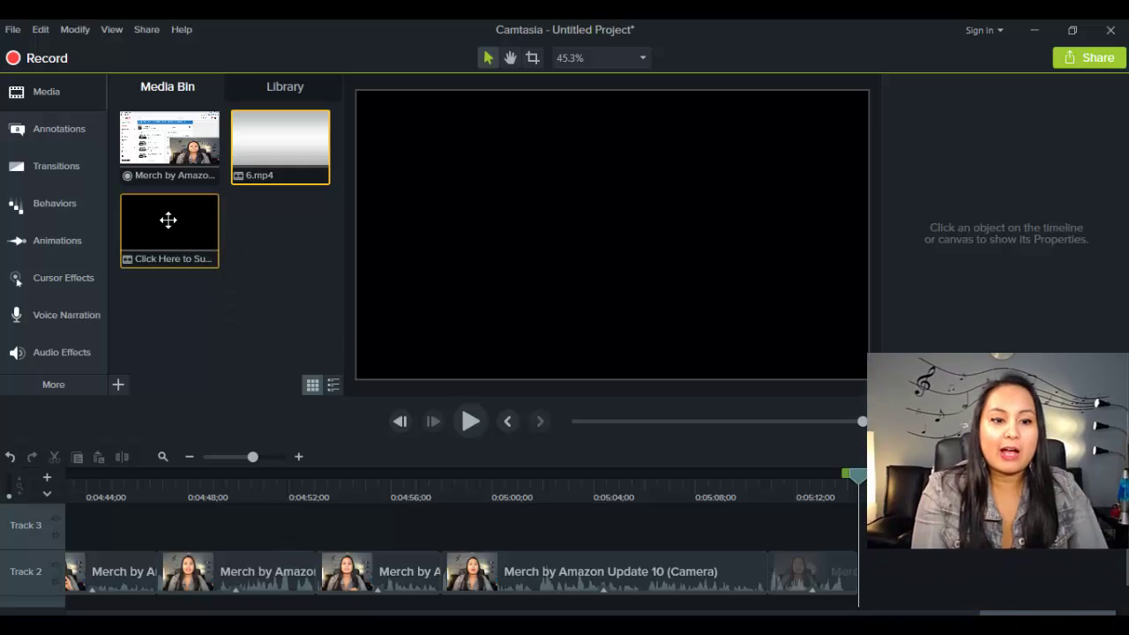
pyautogui.moveTo(168, 220); pyautogui.dragTo(681, 359)
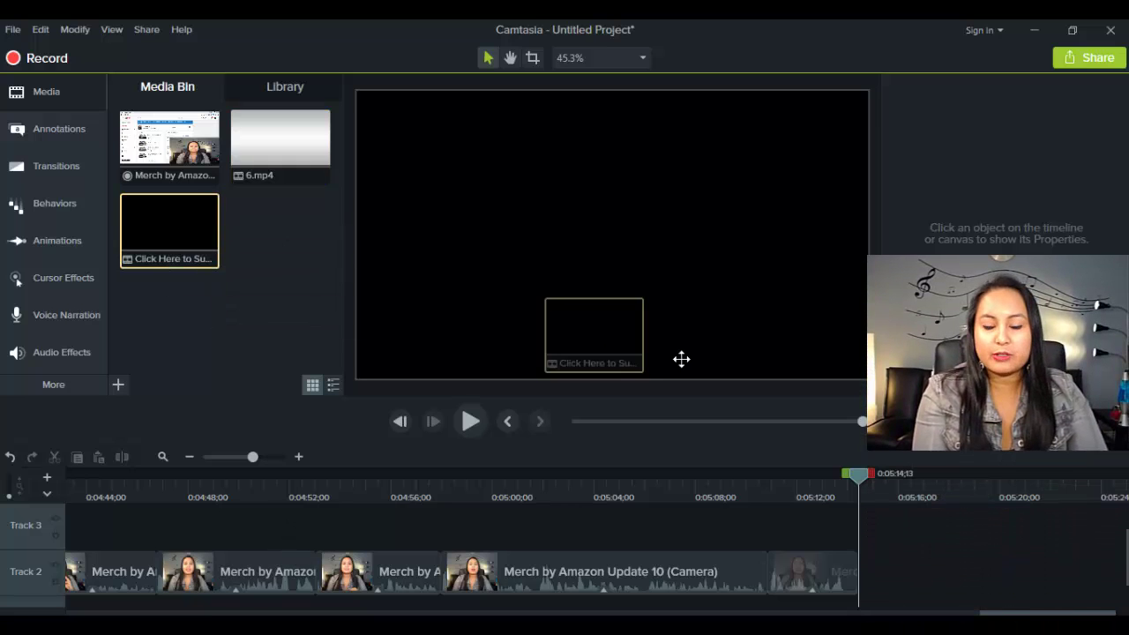
pyautogui.moveTo(927, 545); pyautogui.dragTo(854, 579)
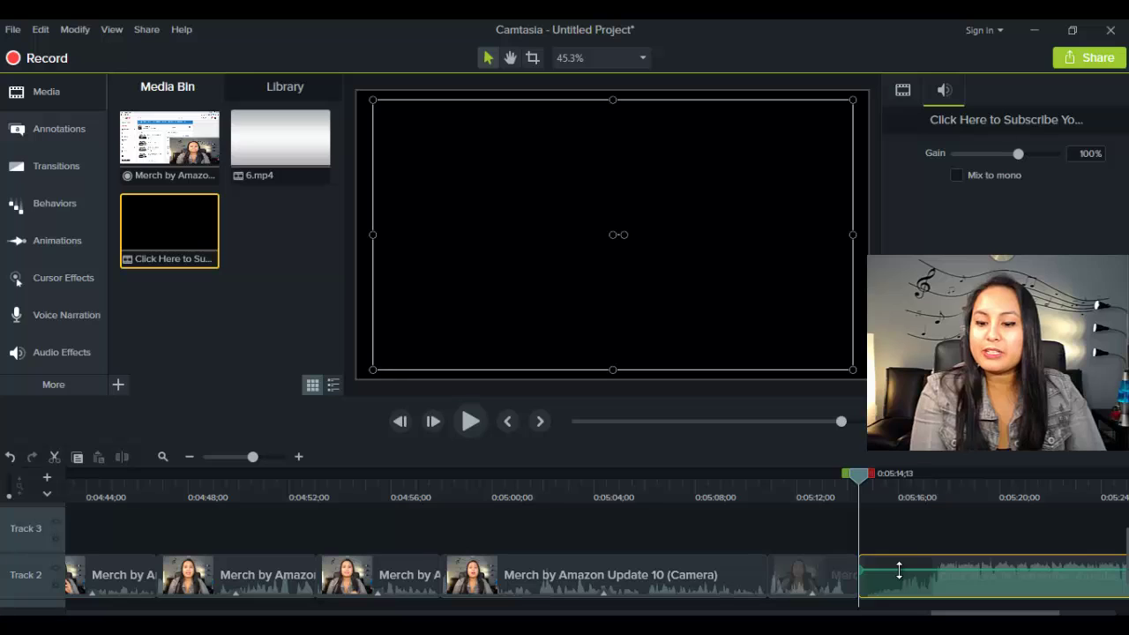
# Lower the audio level of the Click Here to Subscribe clip and play the ending from 0:05:12;26 to check it.
pyautogui.moveTo(899, 570); pyautogui.dragTo(903, 582)
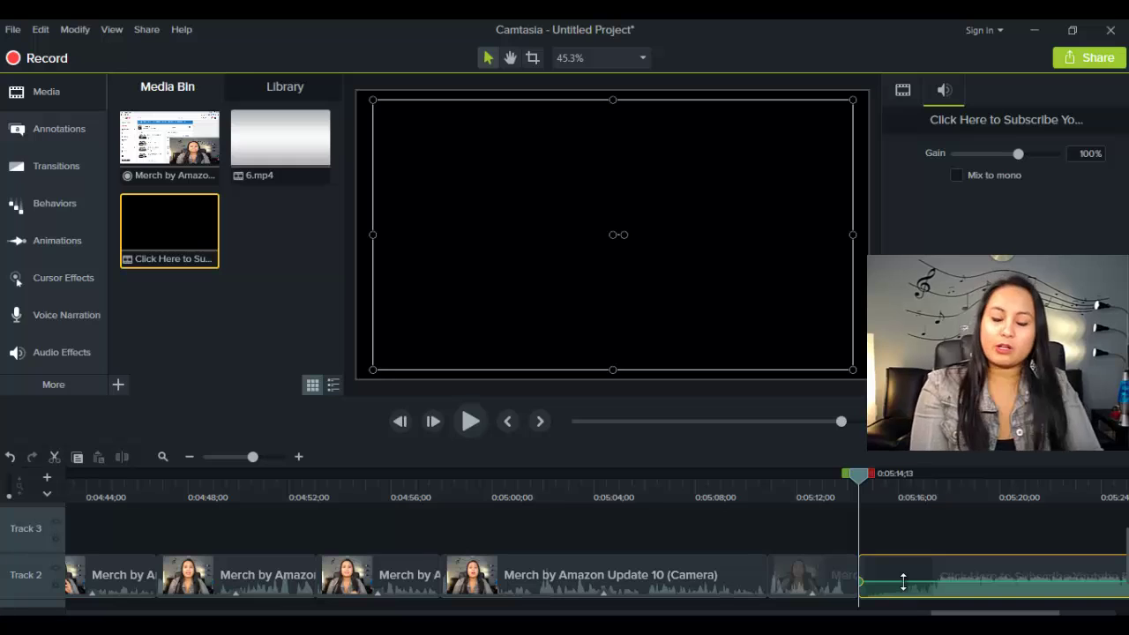
pyautogui.click(818, 490)
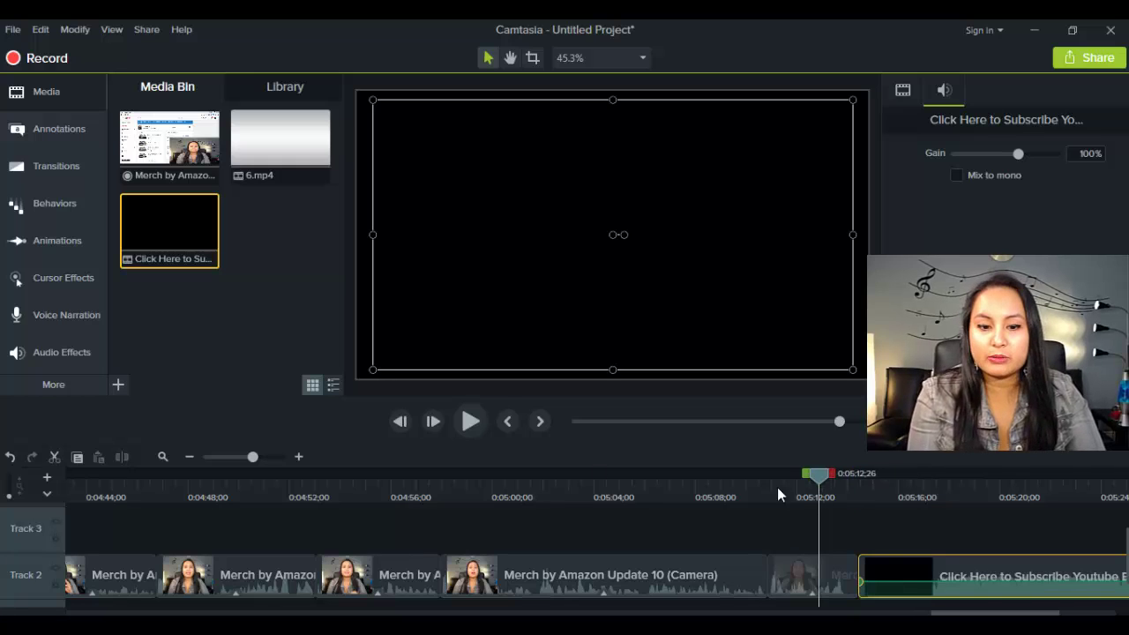
pyautogui.click(471, 424)
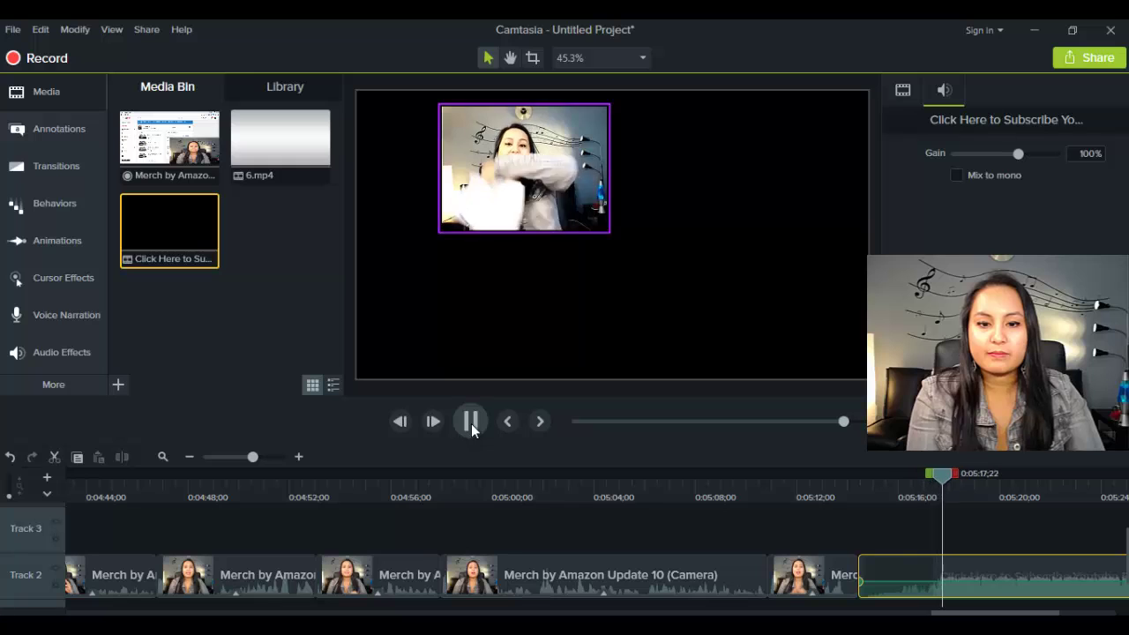
pyautogui.click(471, 424)
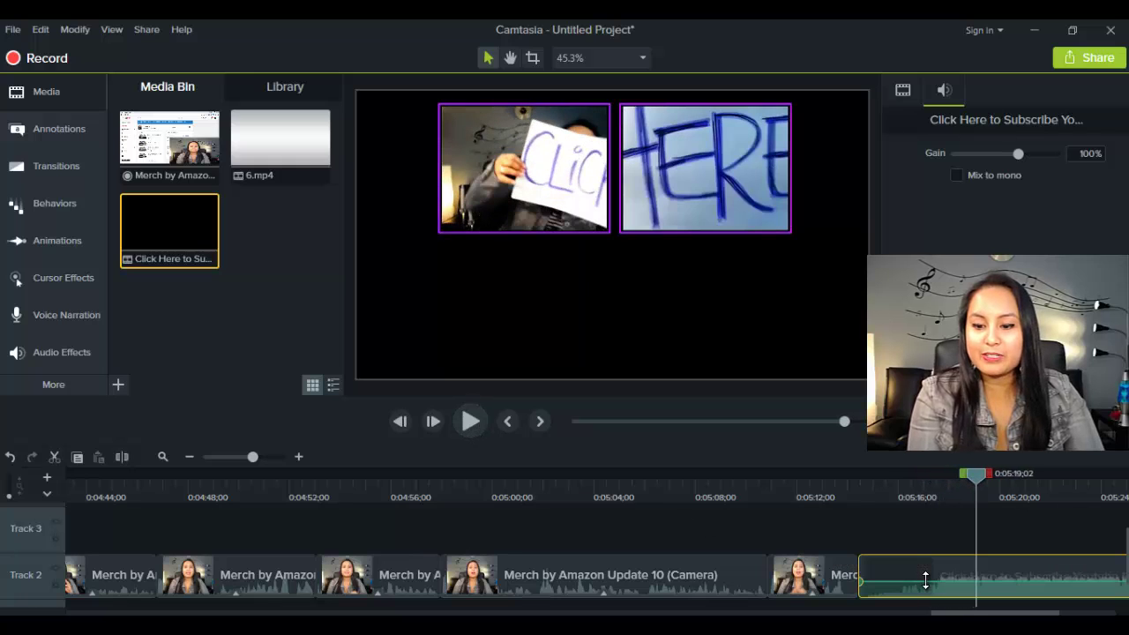
# Lower the audio level of the Click Here to Subscribe clip at the end of Track 2 to 52%.
pyautogui.moveTo(925, 581); pyautogui.dragTo(925, 584)
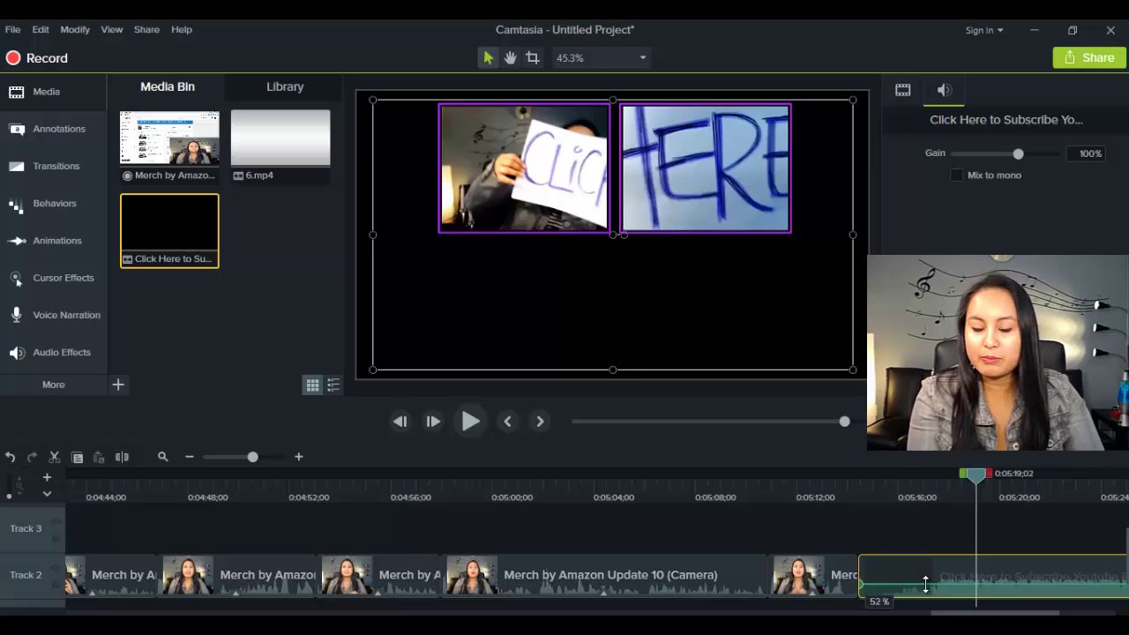
pyautogui.click(745, 536)
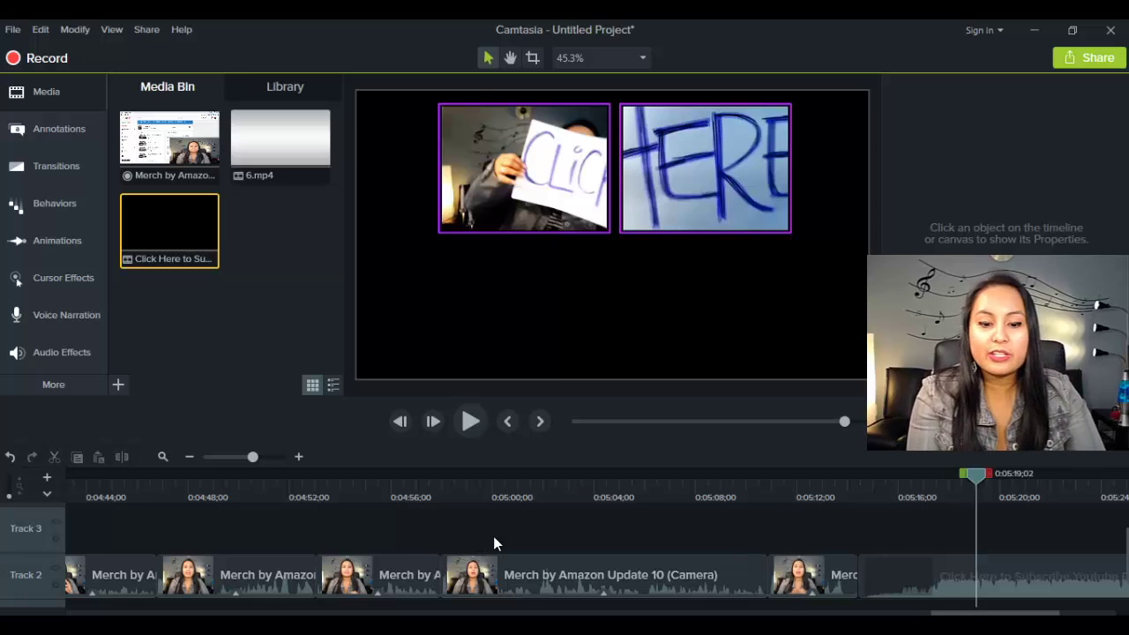
pyautogui.moveTo(507, 573); pyautogui.dragTo(480, 585)
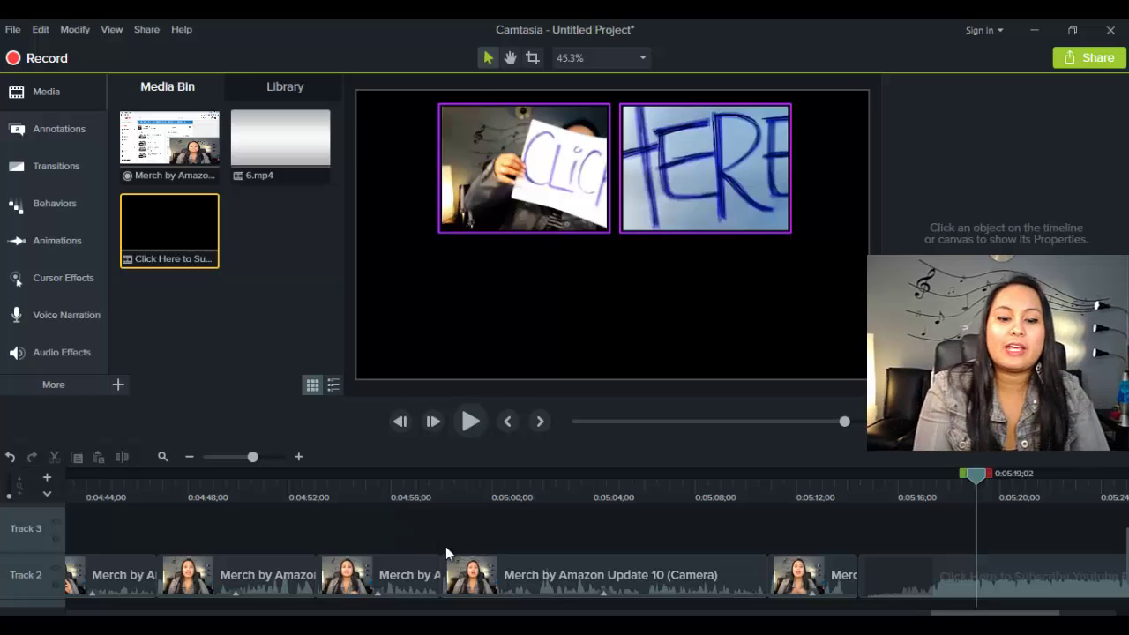
pyautogui.click(489, 577)
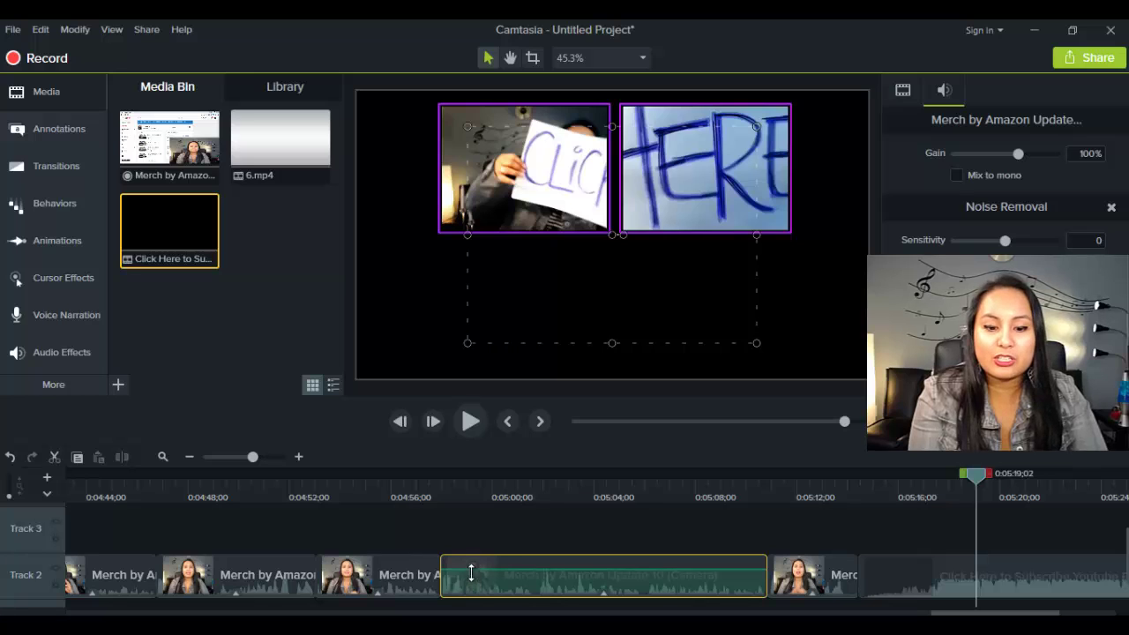
# Add a Fade through black transition between the intro clip and the camera clip that follows it, near 0:00:14;21.
pyautogui.click(193, 456)
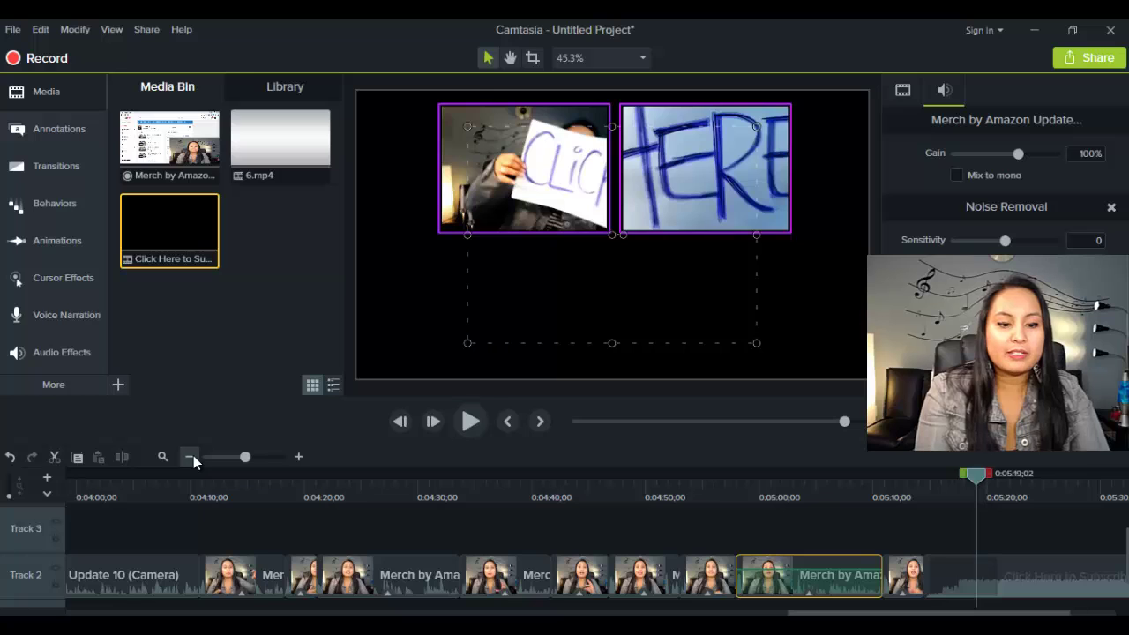
pyautogui.click(190, 456)
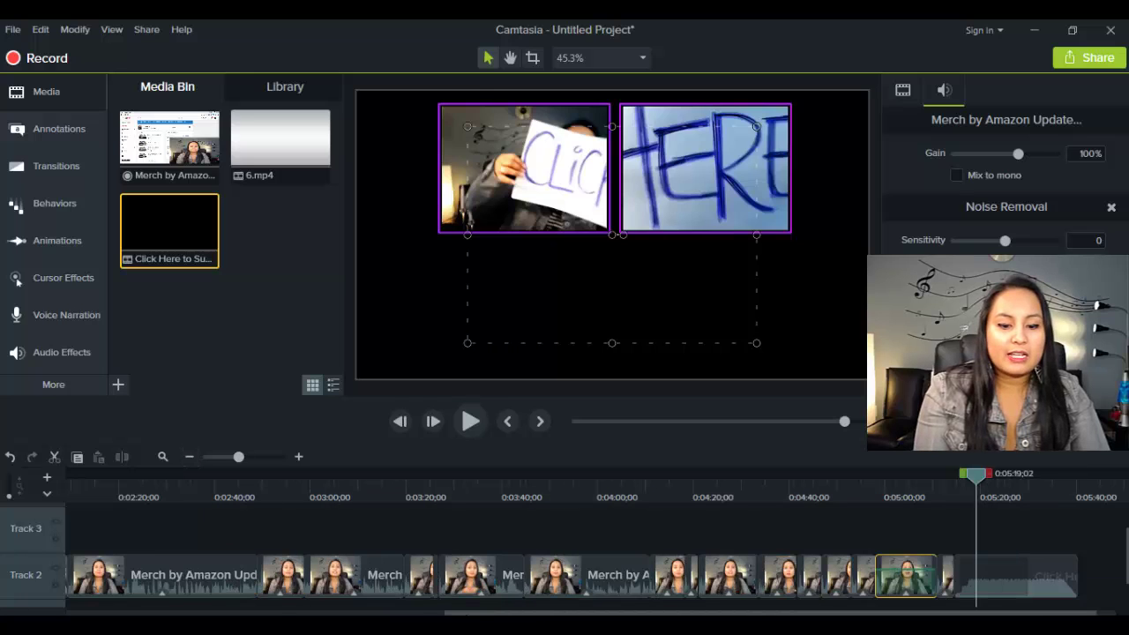
pyautogui.hscroll(-5, 597, 547)
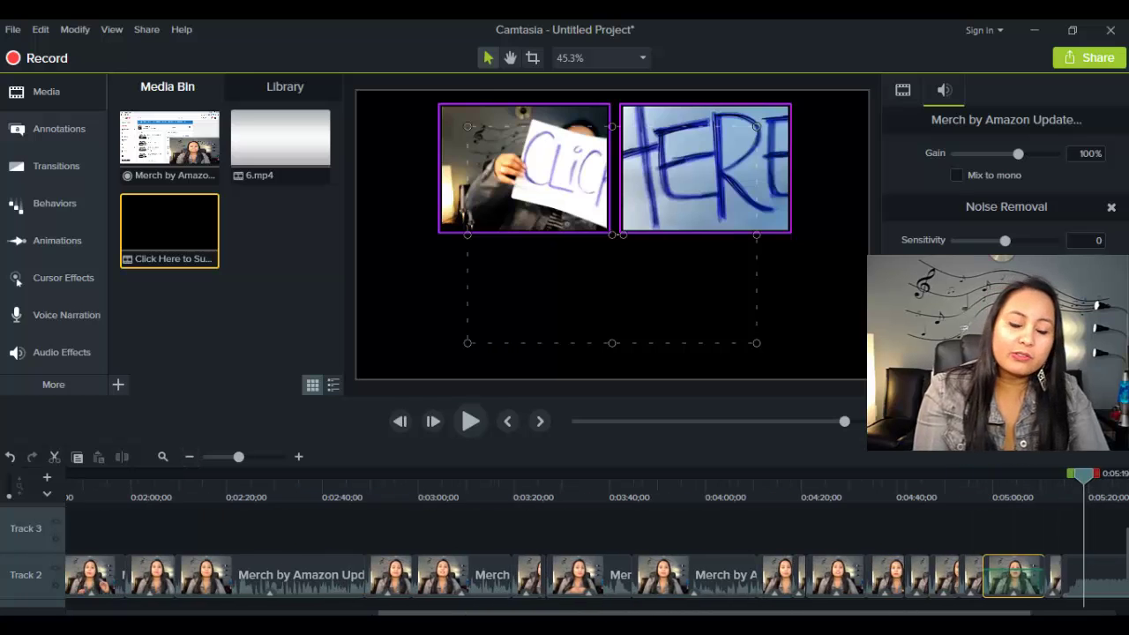
pyautogui.hscroll(-4, 146, 538)
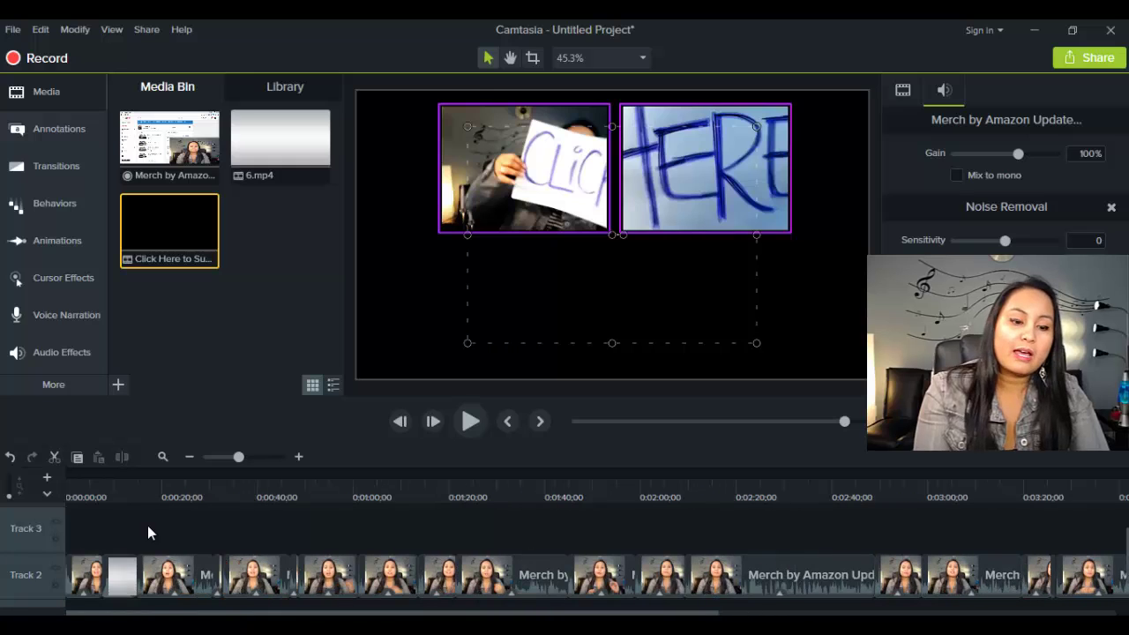
pyautogui.click(150, 493)
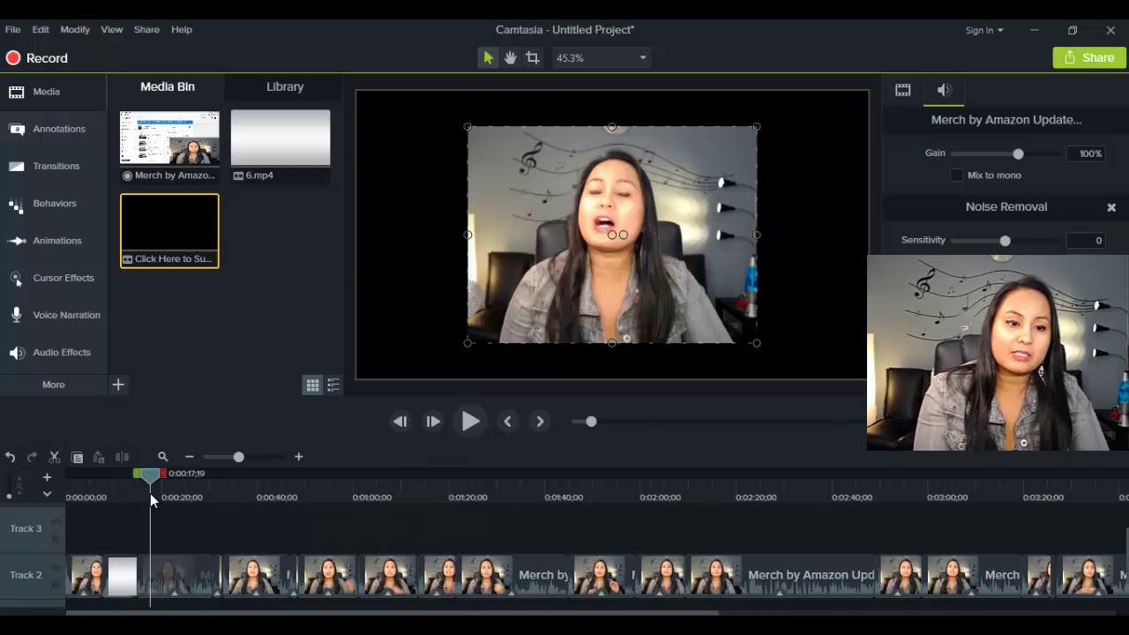
pyautogui.moveTo(153, 475); pyautogui.dragTo(137, 478)
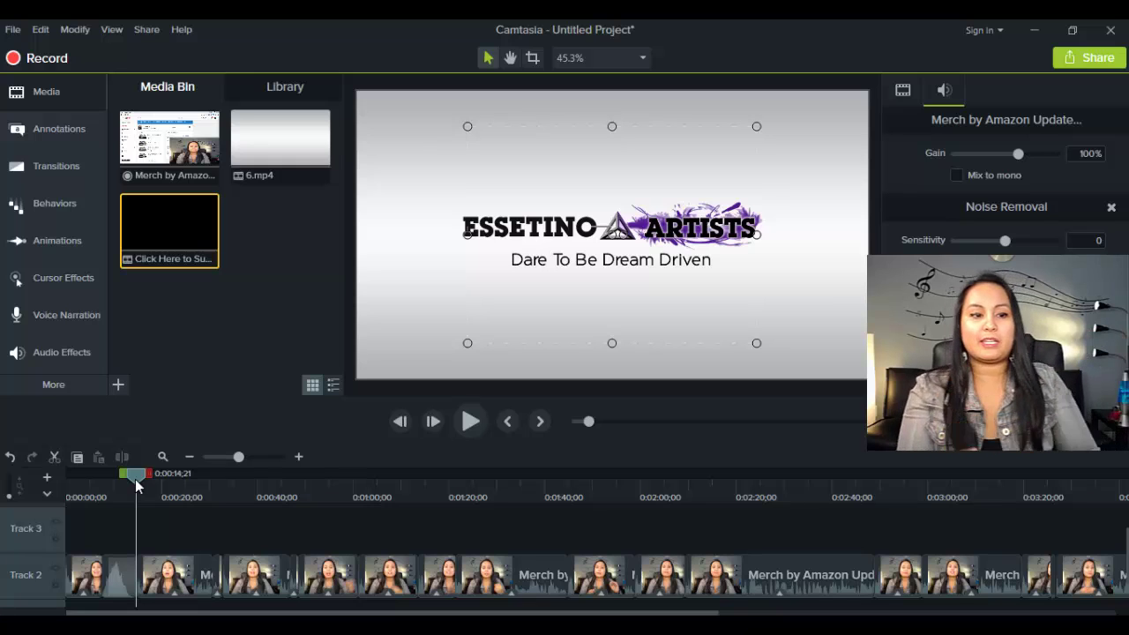
pyautogui.click(36, 177)
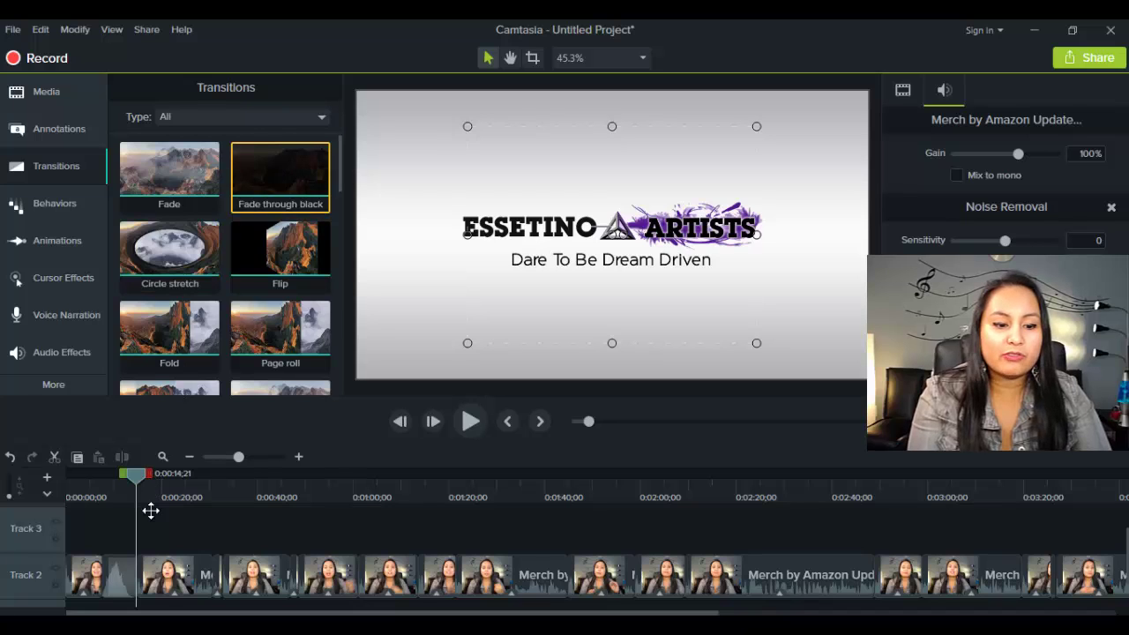
pyautogui.moveTo(139, 576); pyautogui.dragTo(138, 576)
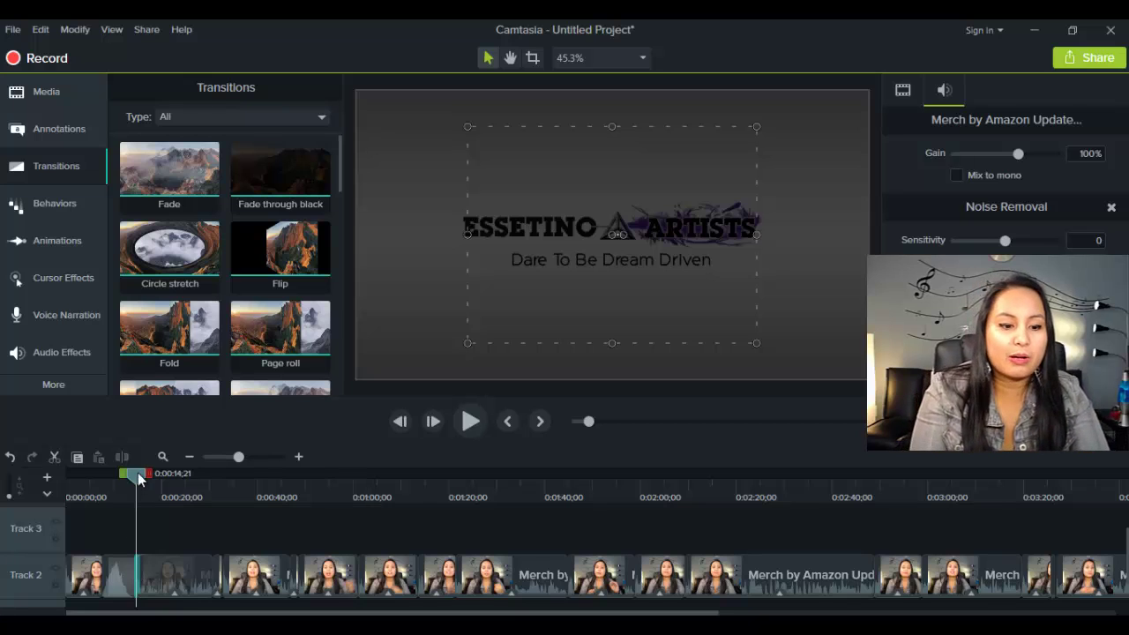
# Play the end of the intro from 0:00:13;10 to check the transition into the camera clip.
pyautogui.moveTo(134, 473); pyautogui.dragTo(128, 474)
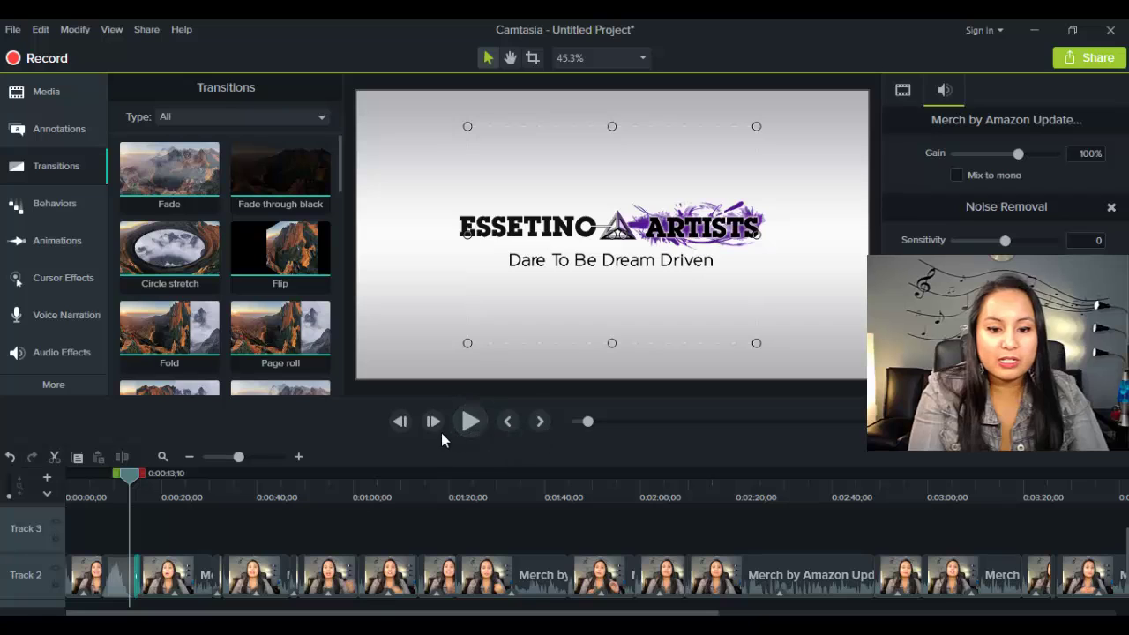
pyautogui.click(470, 422)
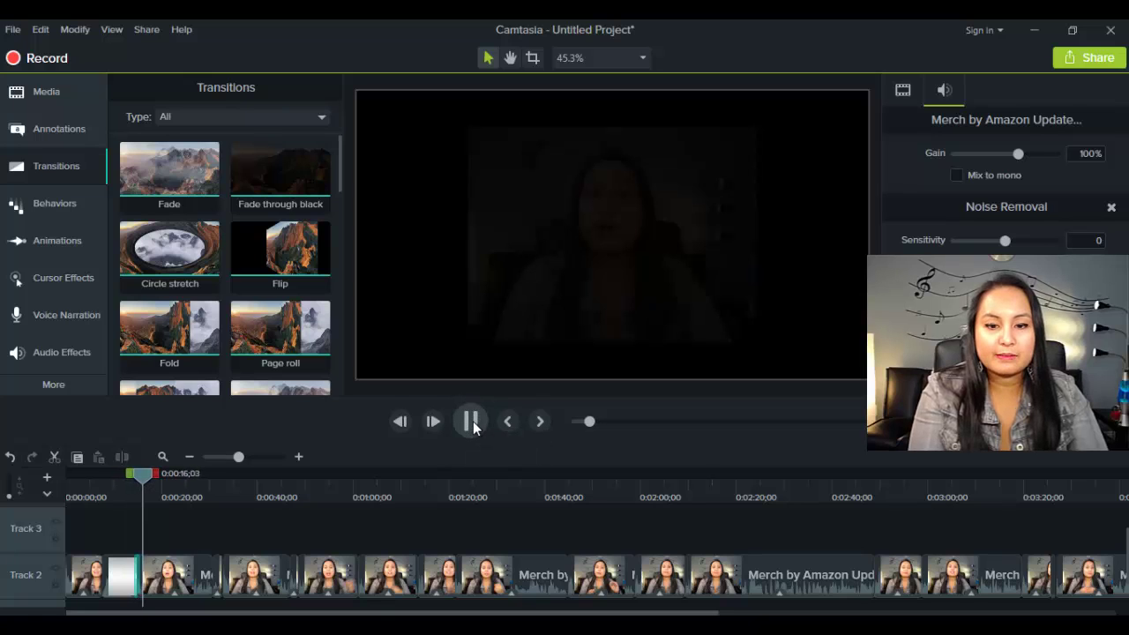
pyautogui.click(472, 422)
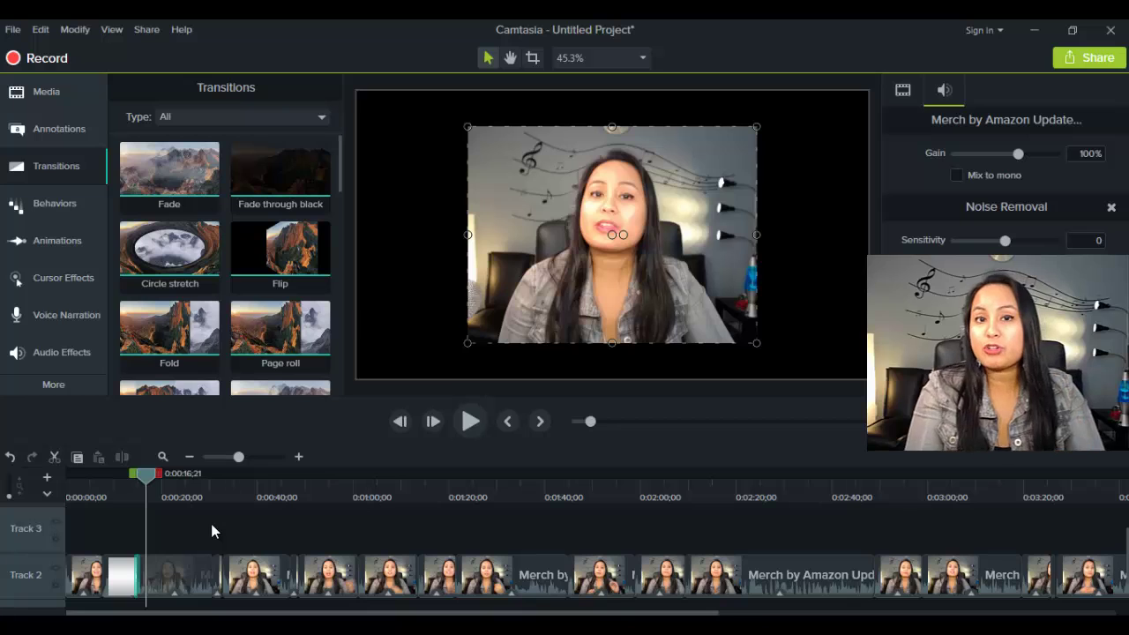
# Add the solid black rectangle shape to Track 1, beneath the camera clip that follows the intro.
pyautogui.moveTo(148, 477)
pyautogui.mouseDown()
pyautogui.moveTo(132, 477)
pyautogui.moveTo(138, 487)
pyautogui.mouseUp()
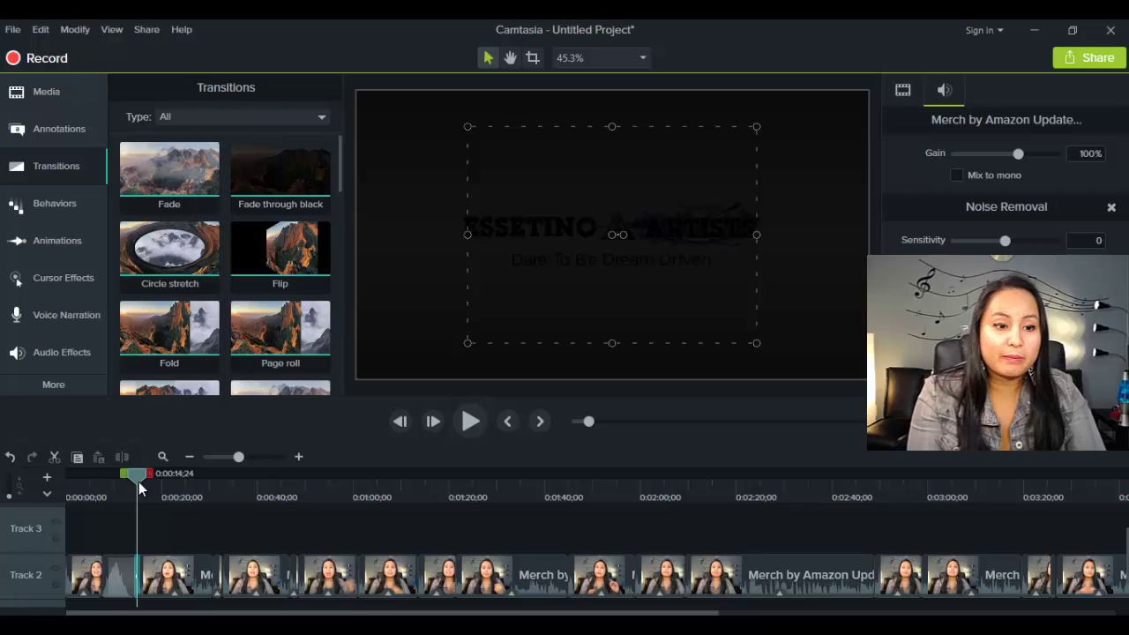
pyautogui.click(54, 133)
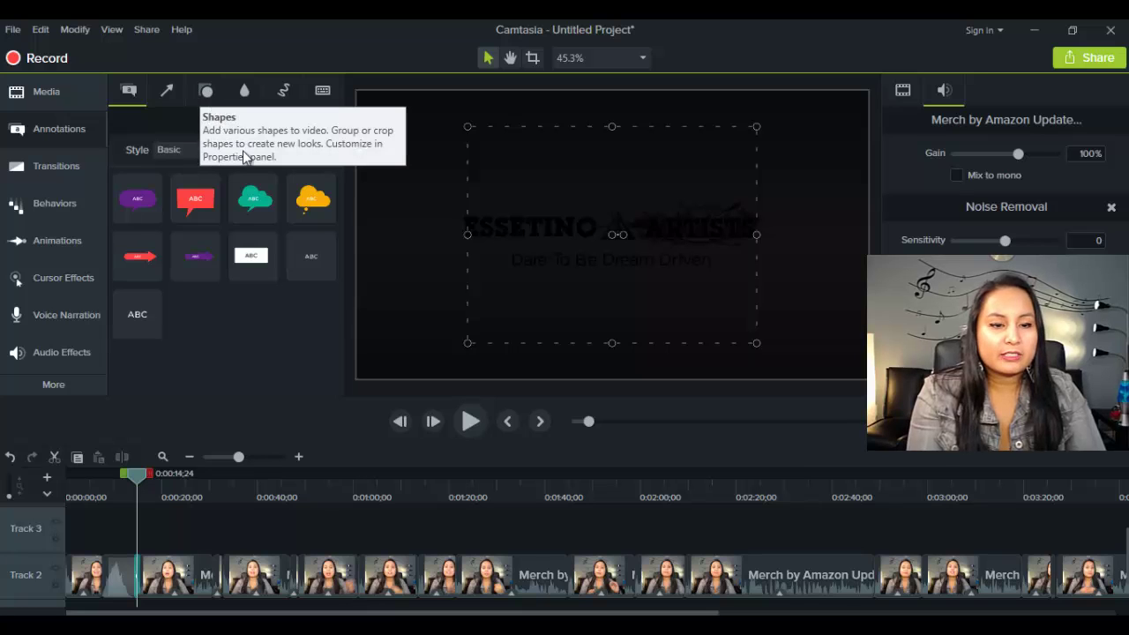
pyautogui.click(209, 95)
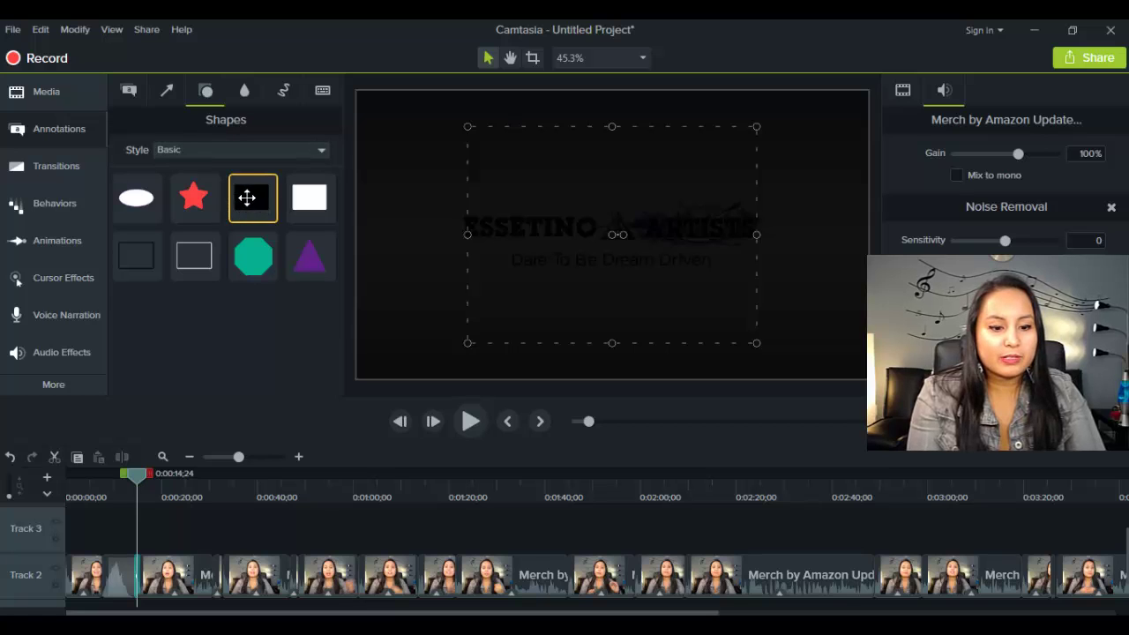
pyautogui.moveTo(247, 197)
pyautogui.mouseDown()
pyautogui.moveTo(167, 477)
pyautogui.moveTo(155, 476)
pyautogui.moveTo(148, 603)
pyautogui.moveTo(149, 591)
pyautogui.mouseUp()
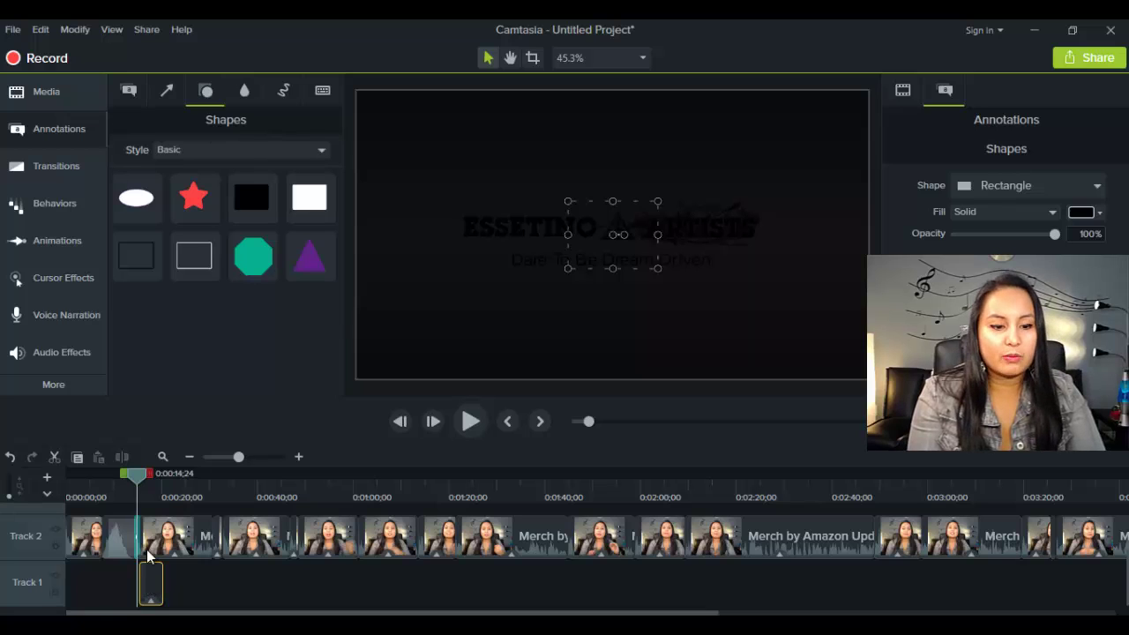
# Change the rectangle's fill to purple with RGB values 150, 50, 207, with the playhead at 0:00:17;07.
pyautogui.moveTo(144, 486); pyautogui.dragTo(152, 490)
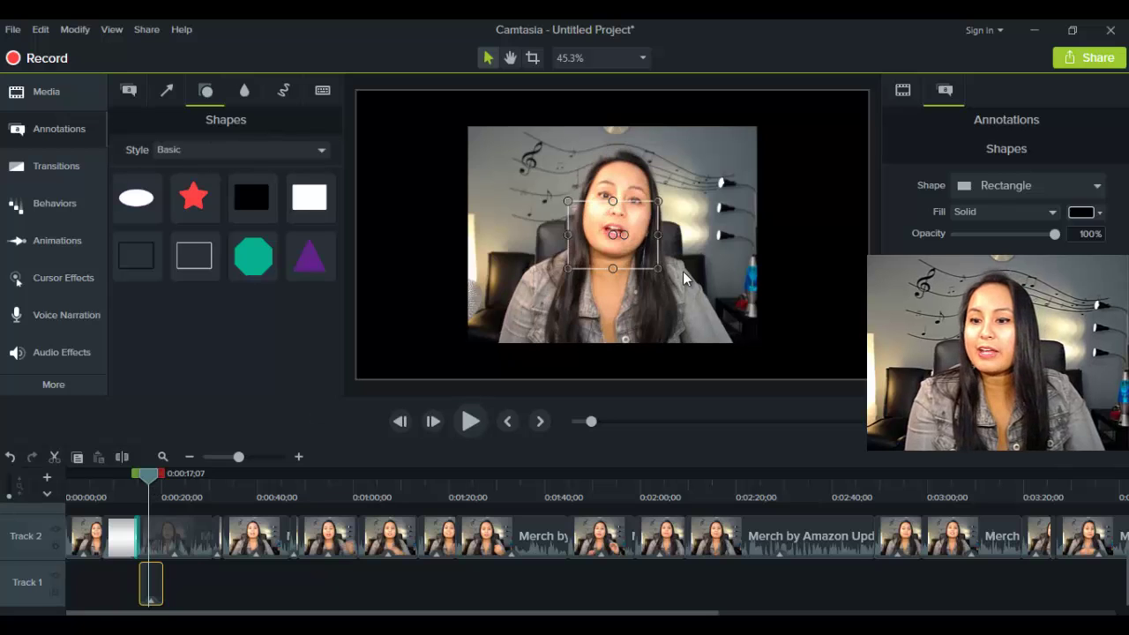
pyautogui.click(1099, 213)
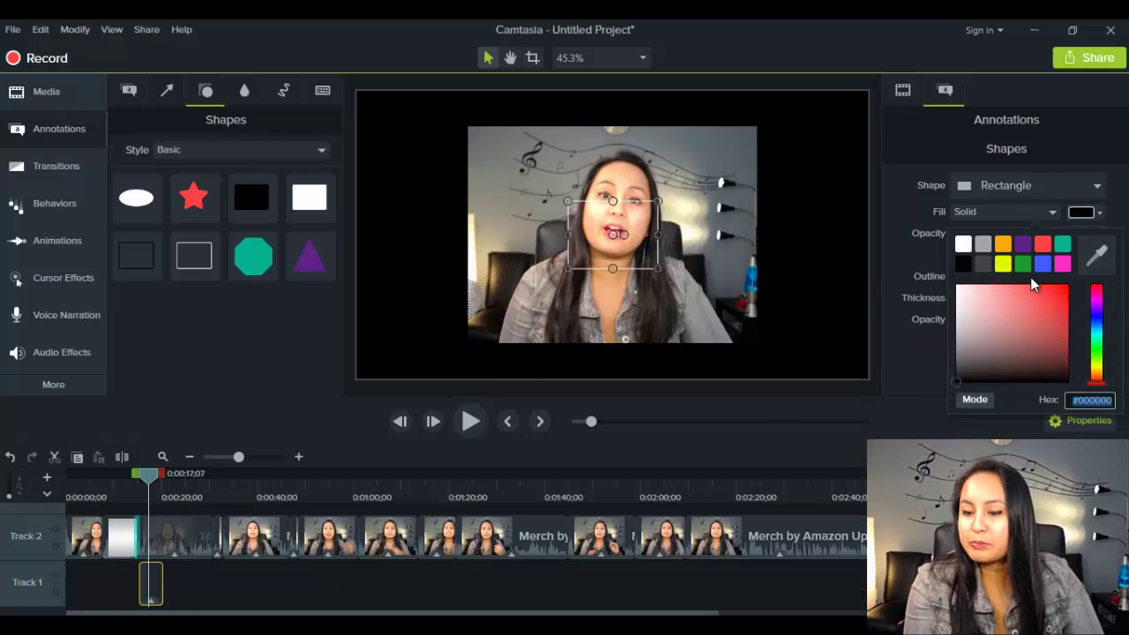
pyautogui.click(1097, 309)
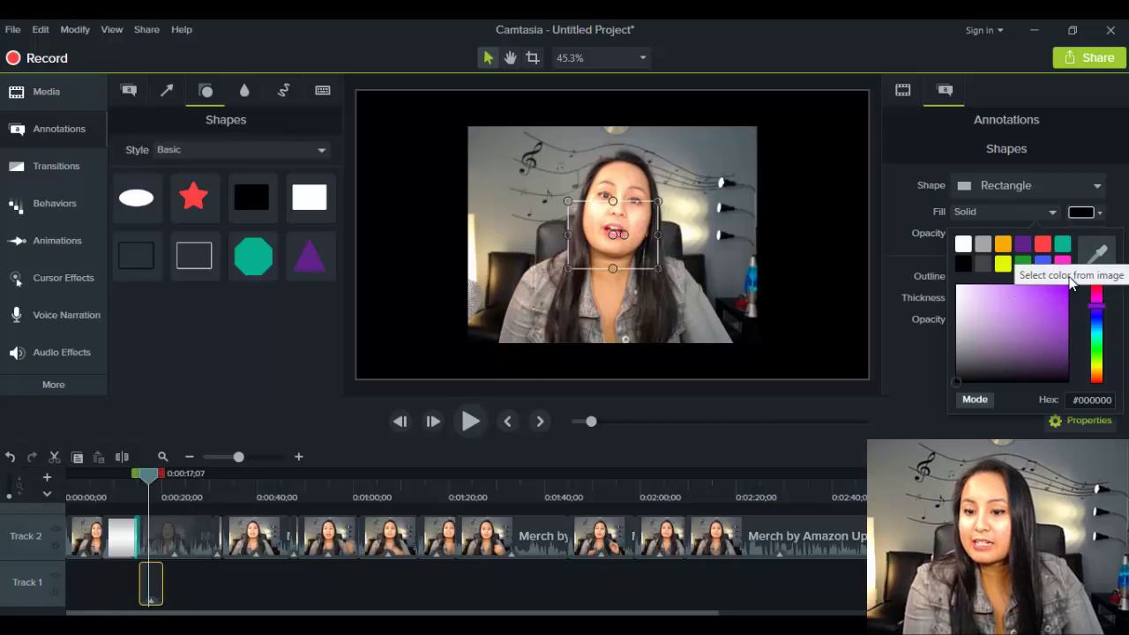
pyautogui.click(983, 400)
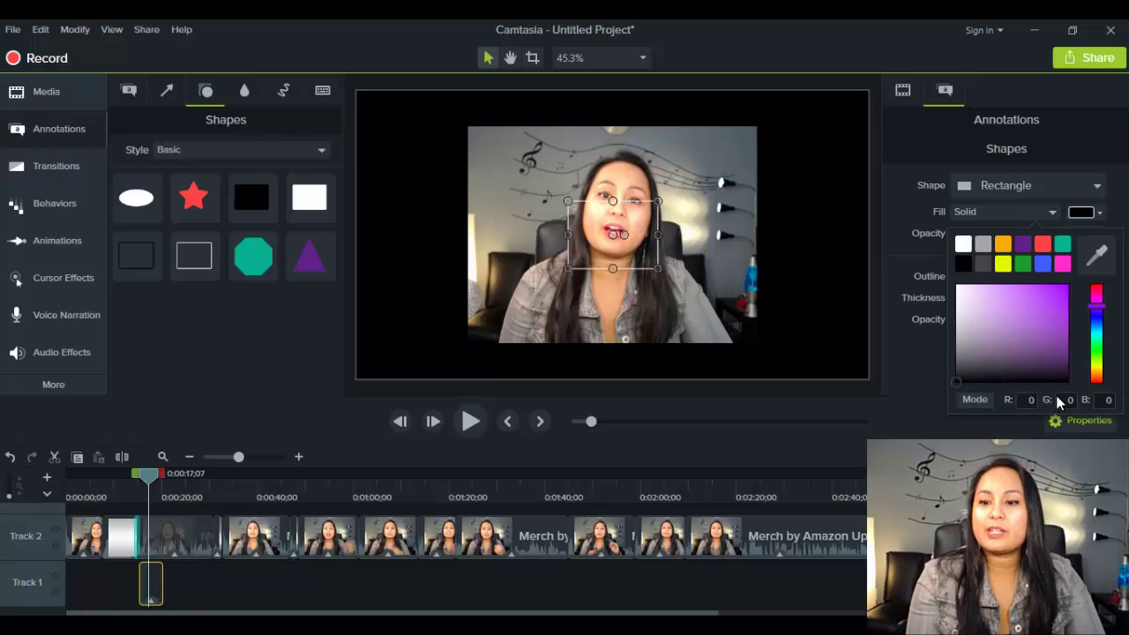
pyautogui.click(1050, 316)
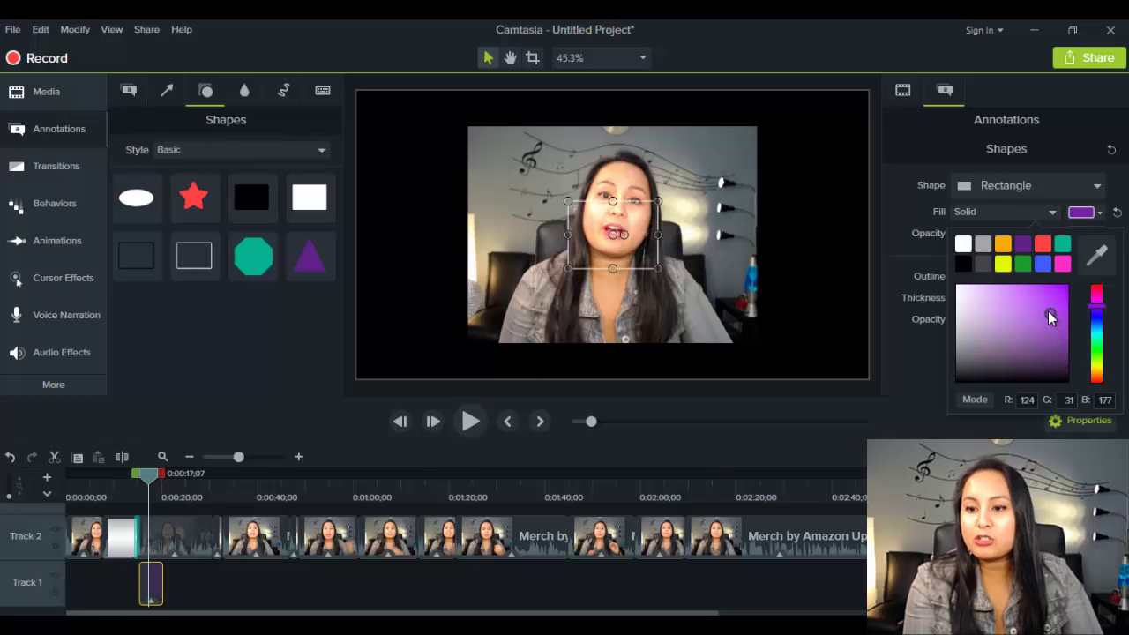
pyautogui.moveTo(1050, 312); pyautogui.dragTo(1042, 301)
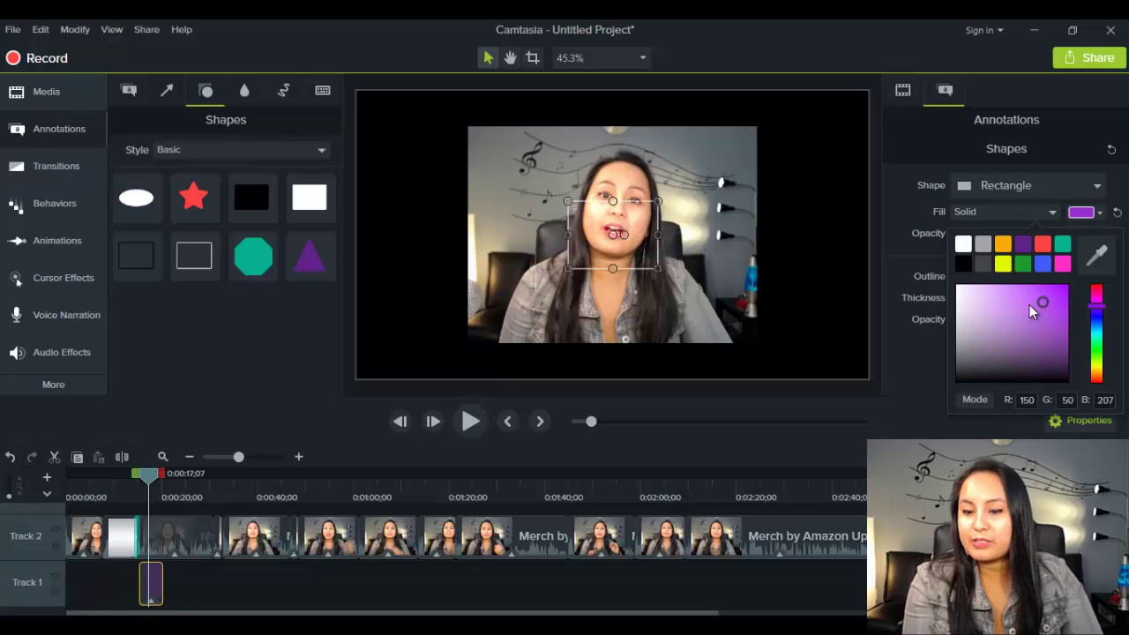
pyautogui.click(911, 384)
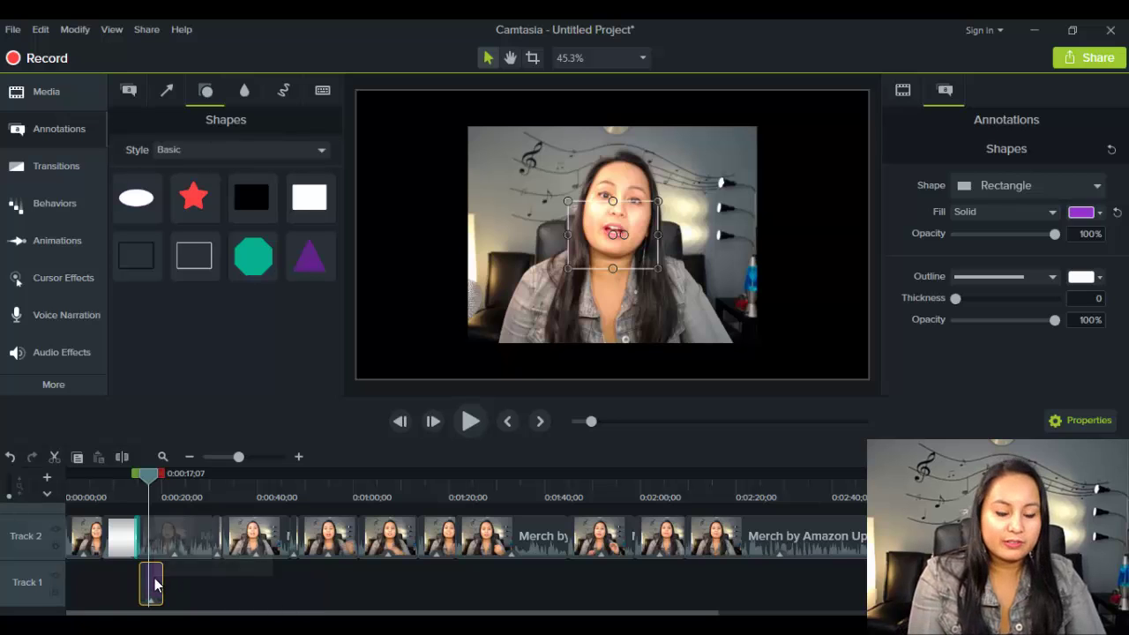
# Stretch the purple rectangle just past both side edges of the canvas, extend it upward and downward, and center it behind the camera video.
pyautogui.moveTo(151, 579)
pyautogui.mouseDown()
pyautogui.moveTo(157, 504)
pyautogui.moveTo(151, 584)
pyautogui.mouseUp()
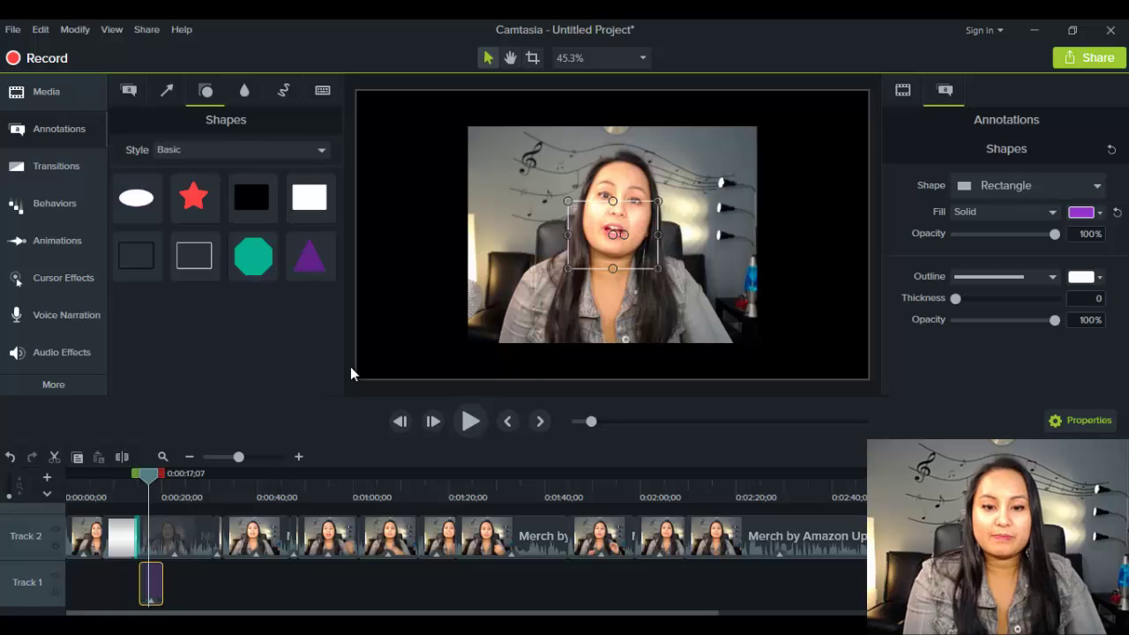
pyautogui.moveTo(539, 234); pyautogui.dragTo(345, 234)
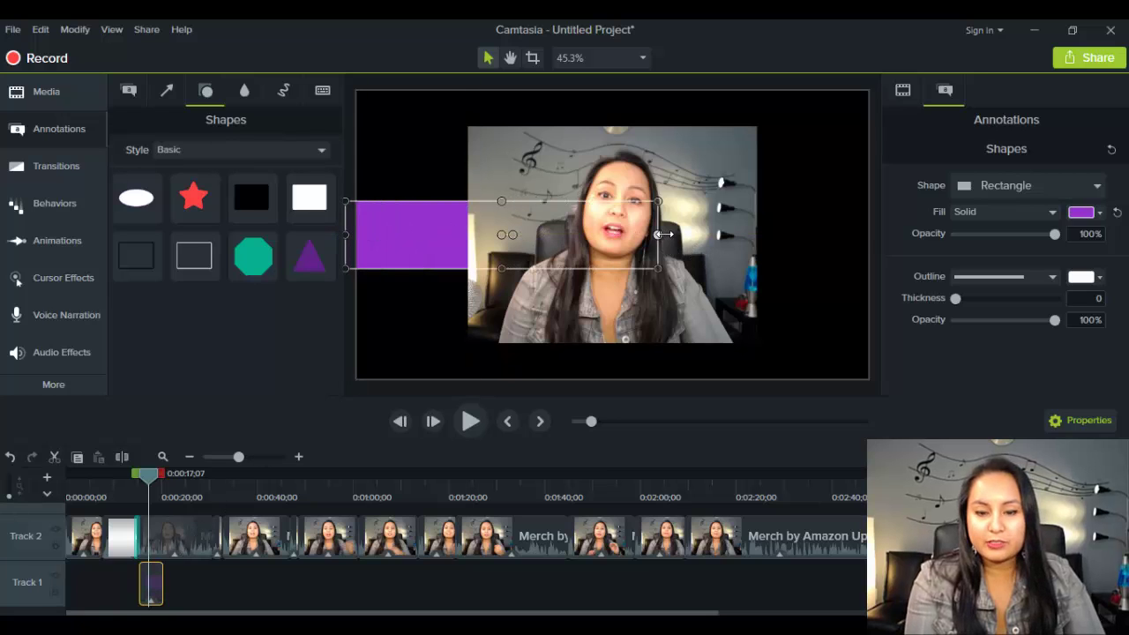
pyautogui.moveTo(658, 235); pyautogui.dragTo(878, 258)
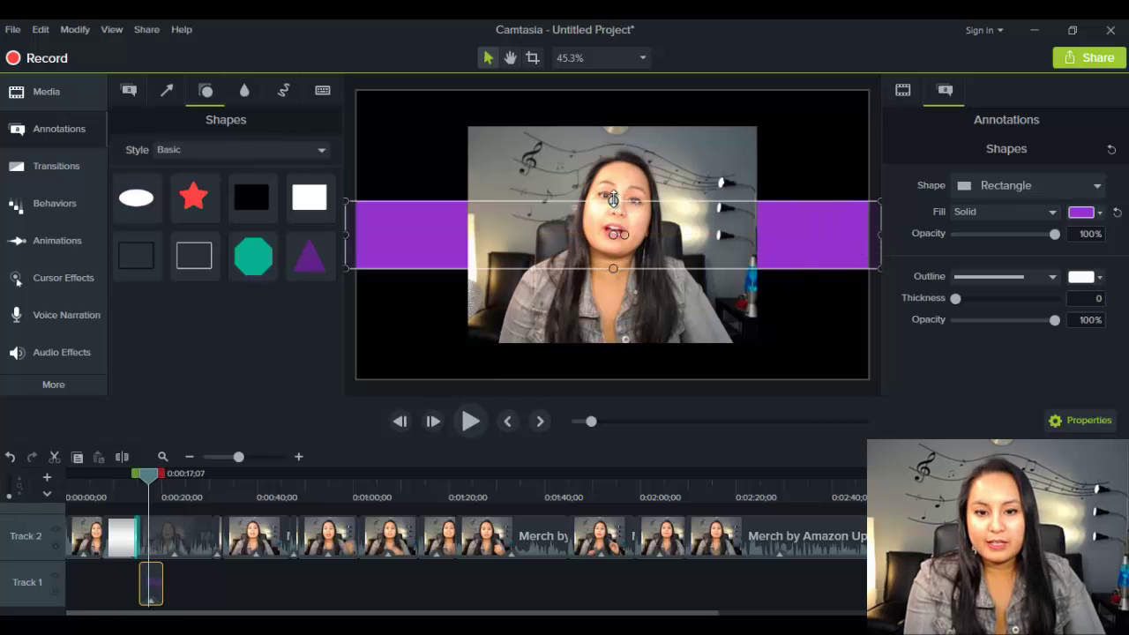
pyautogui.moveTo(613, 199); pyautogui.dragTo(613, 151)
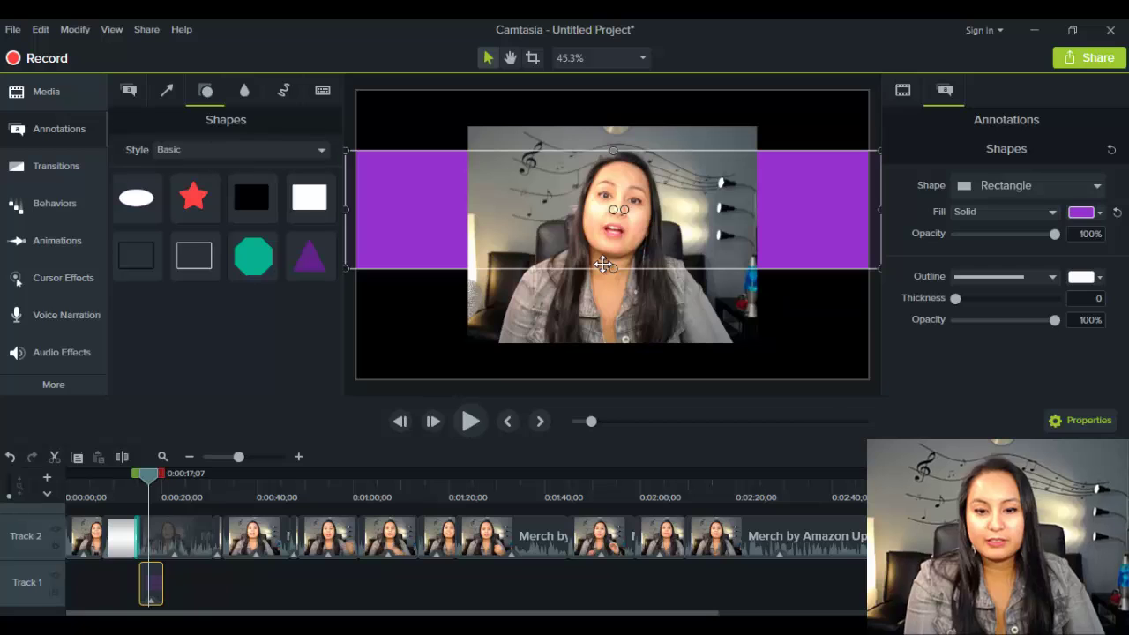
pyautogui.moveTo(613, 267); pyautogui.dragTo(613, 319)
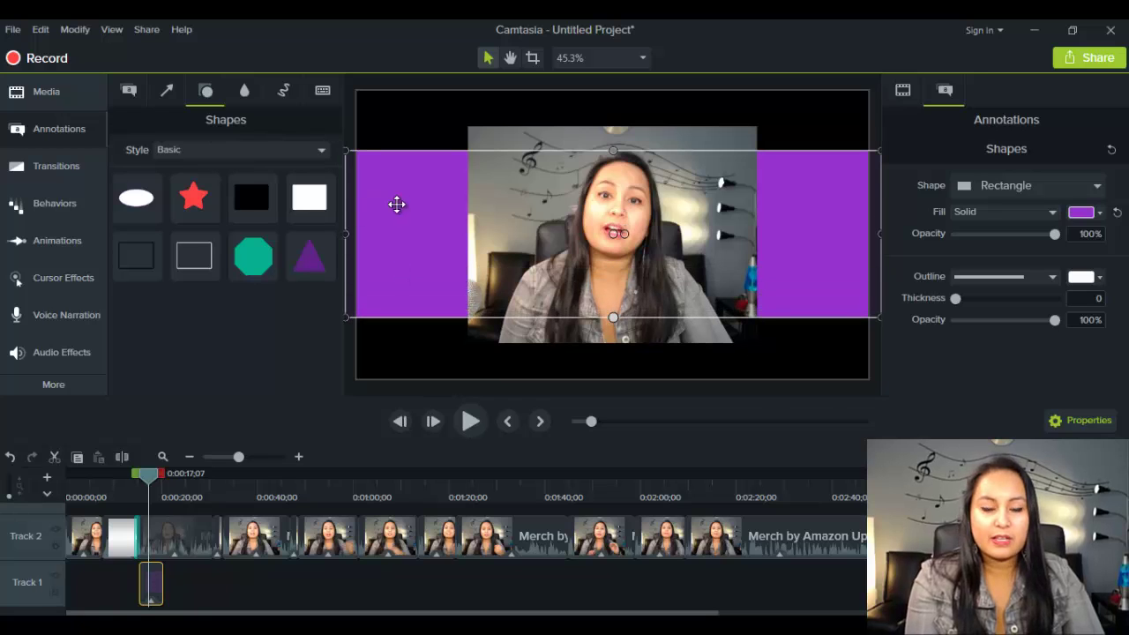
pyautogui.moveTo(406, 204); pyautogui.dragTo(405, 207)
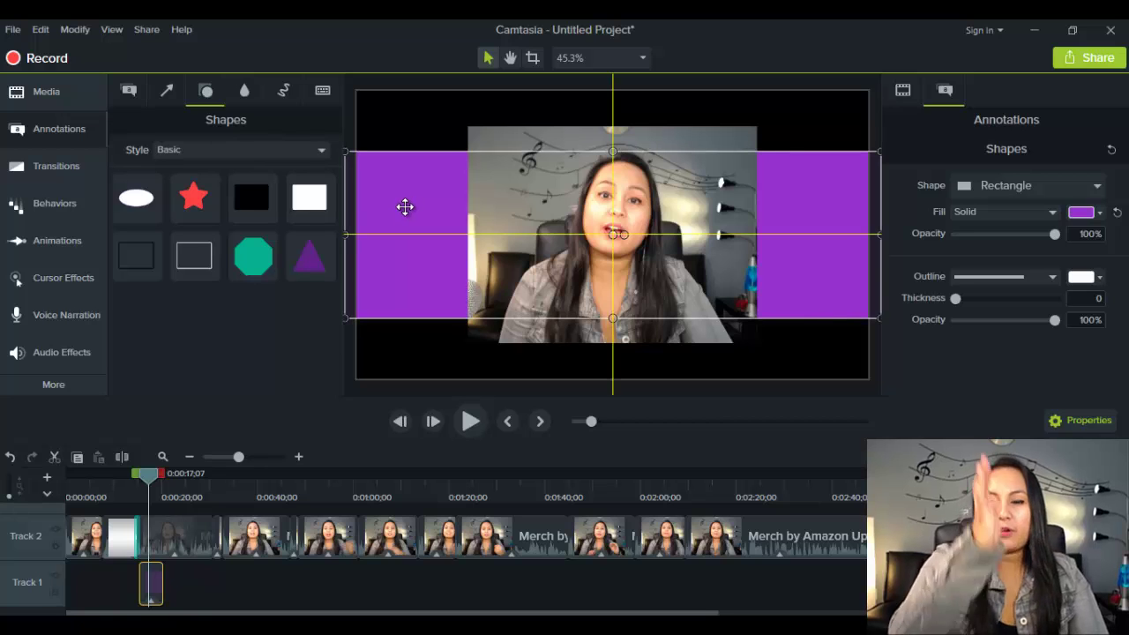
pyautogui.moveTo(405, 206); pyautogui.dragTo(405, 207)
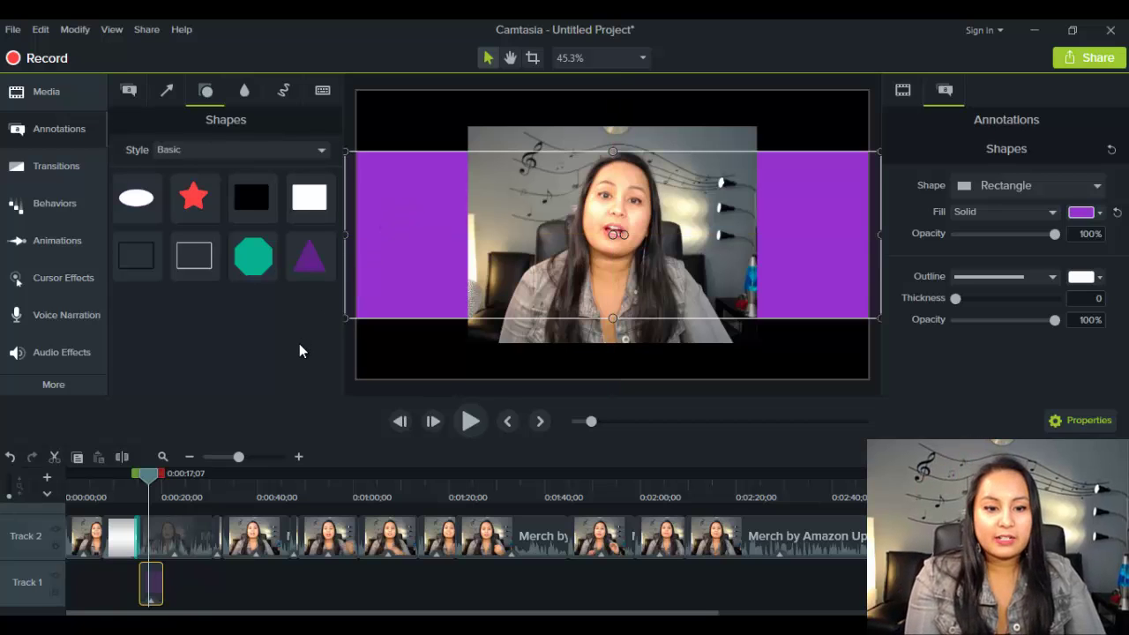
pyautogui.click(354, 386)
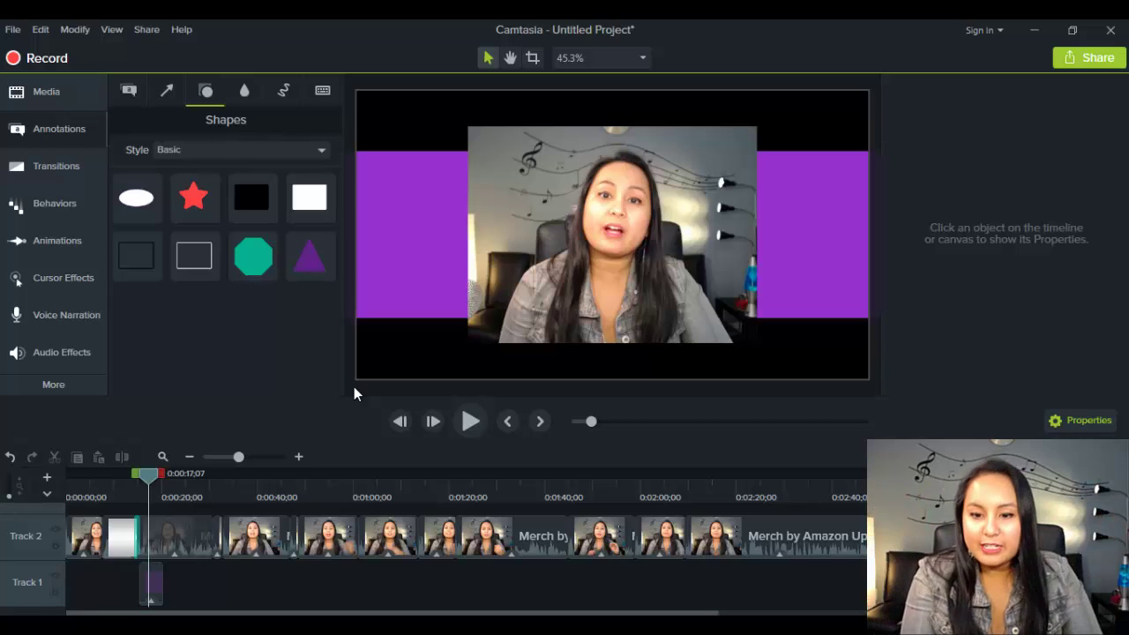
pyautogui.click(400, 239)
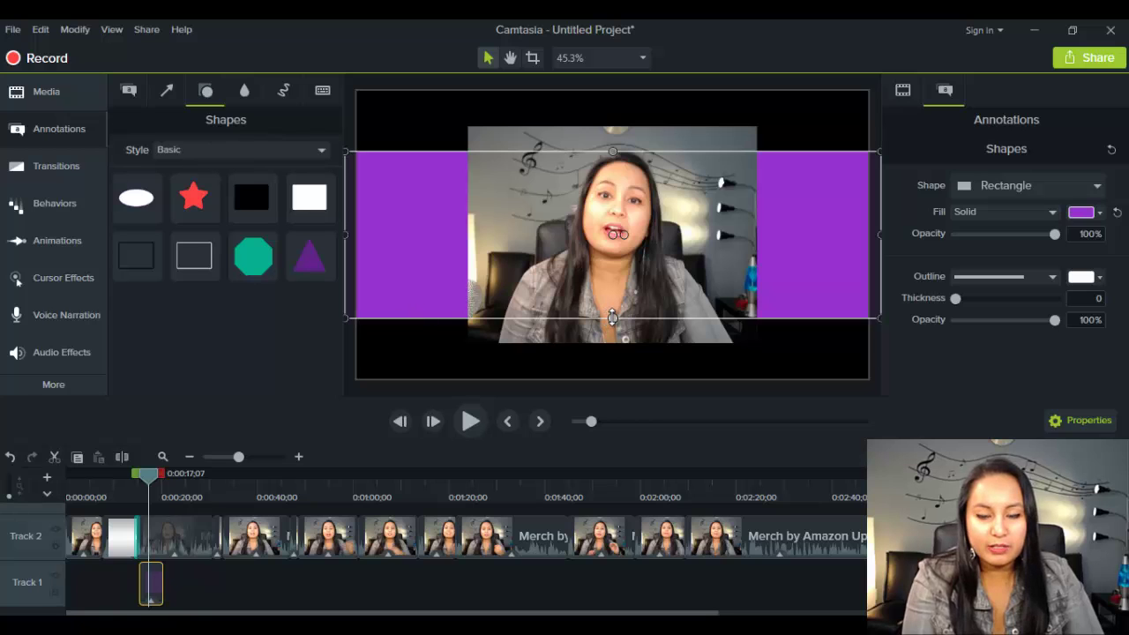
# Reduce the purple rectangle's height slightly so more of the camera video extends above and below it, and deselect it.
pyautogui.moveTo(612, 317); pyautogui.dragTo(612, 309)
pyautogui.moveTo(431, 209); pyautogui.dragTo(432, 208)
pyautogui.click(351, 383)
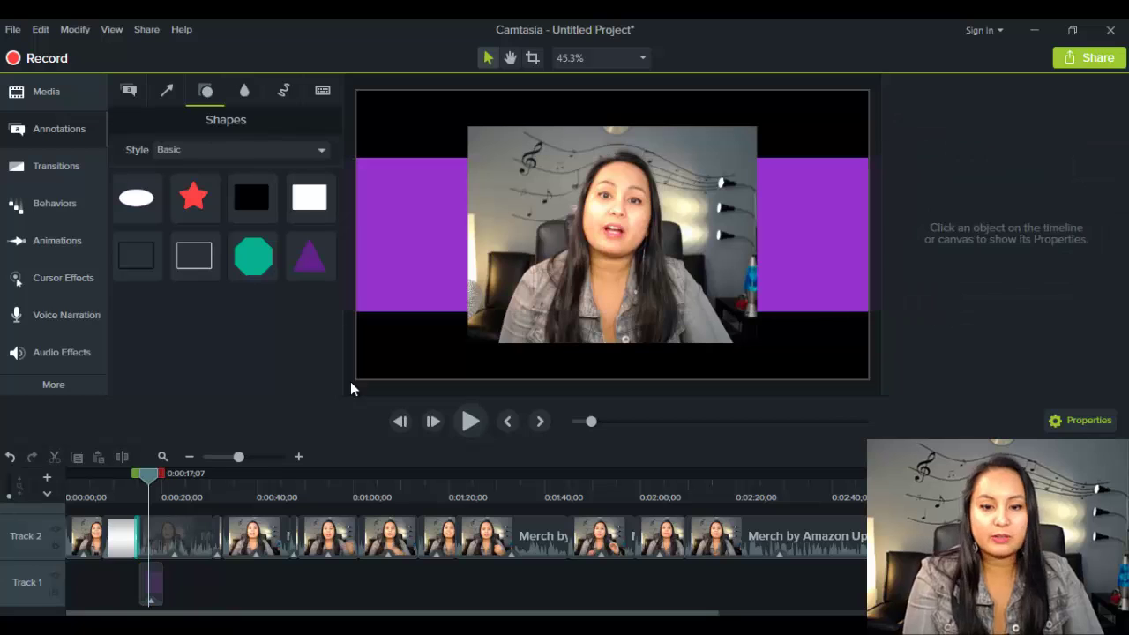
# Extend the purple shape's duration on Track 1 to the end of the last camera clip, just before the subscribe end clip.
pyautogui.click(154, 583)
pyautogui.moveTo(160, 582); pyautogui.dragTo(529, 584)
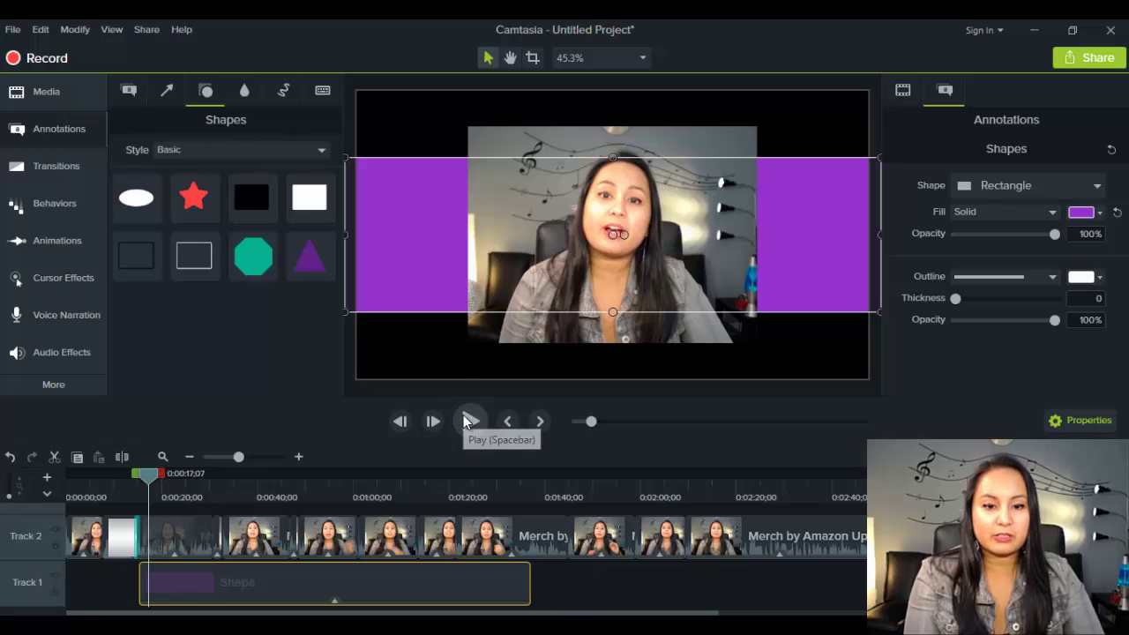
pyautogui.click(470, 421)
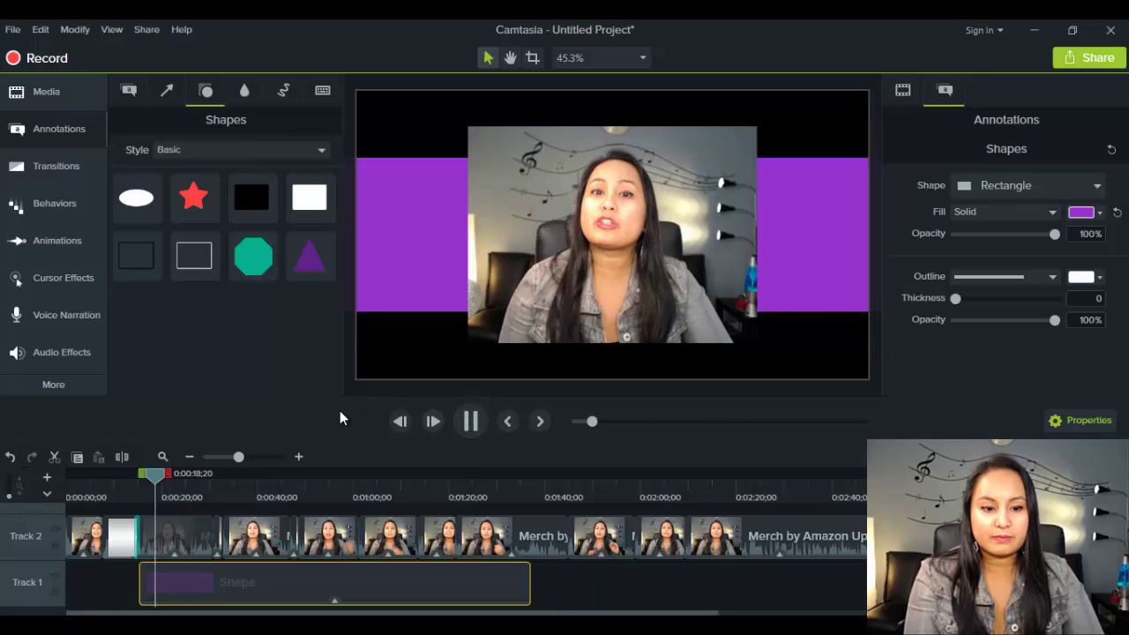
pyautogui.click(472, 422)
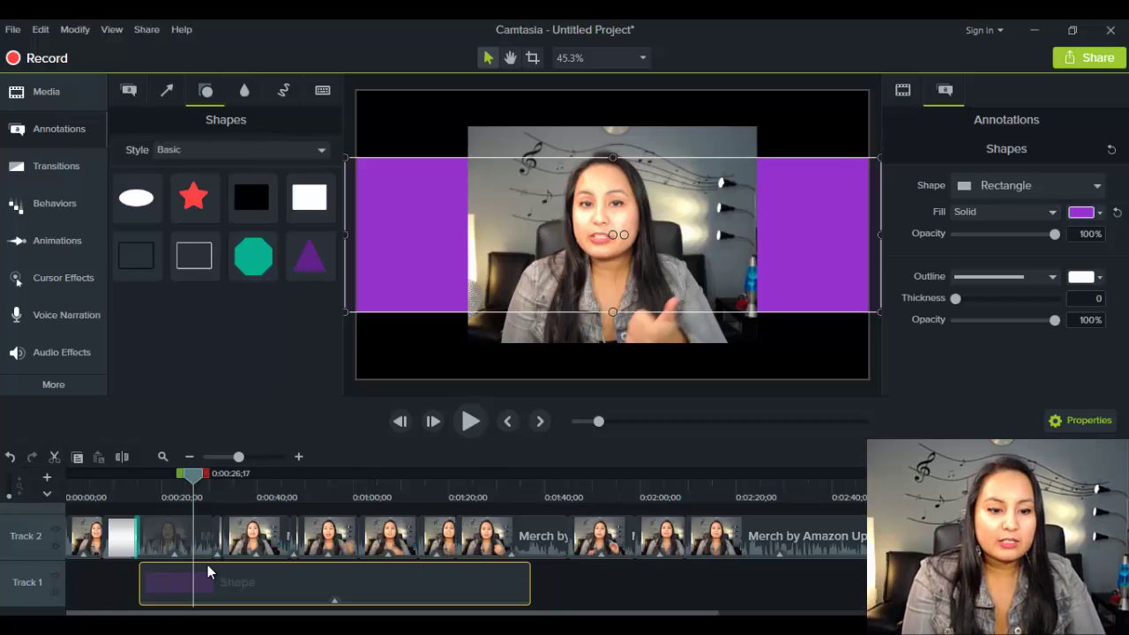
pyautogui.click(188, 457)
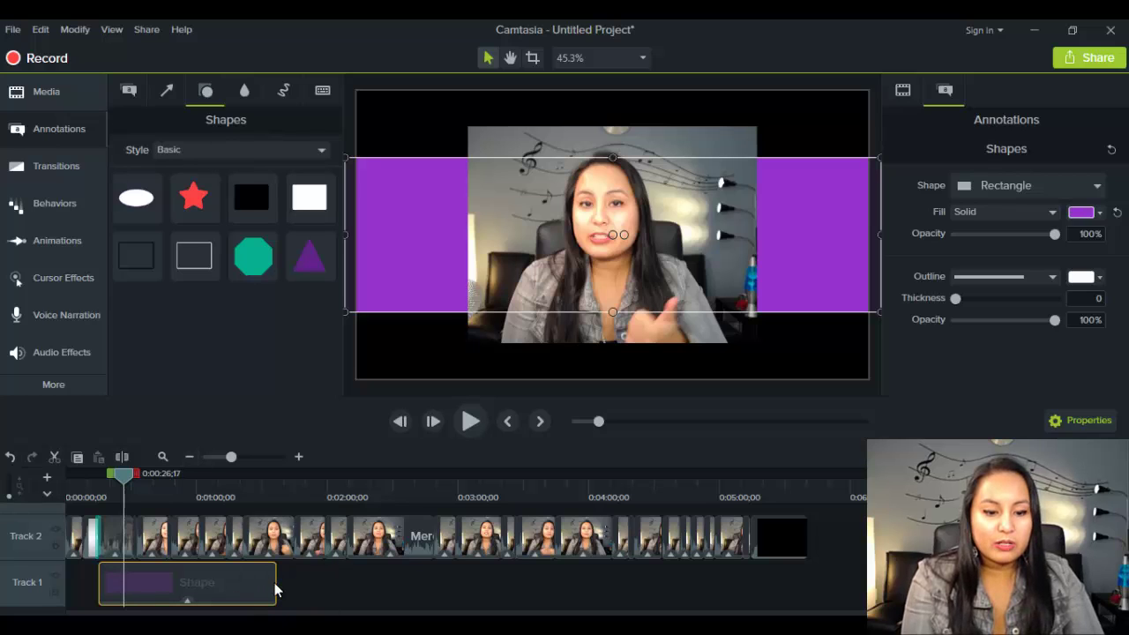
pyautogui.moveTo(275, 583); pyautogui.dragTo(748, 583)
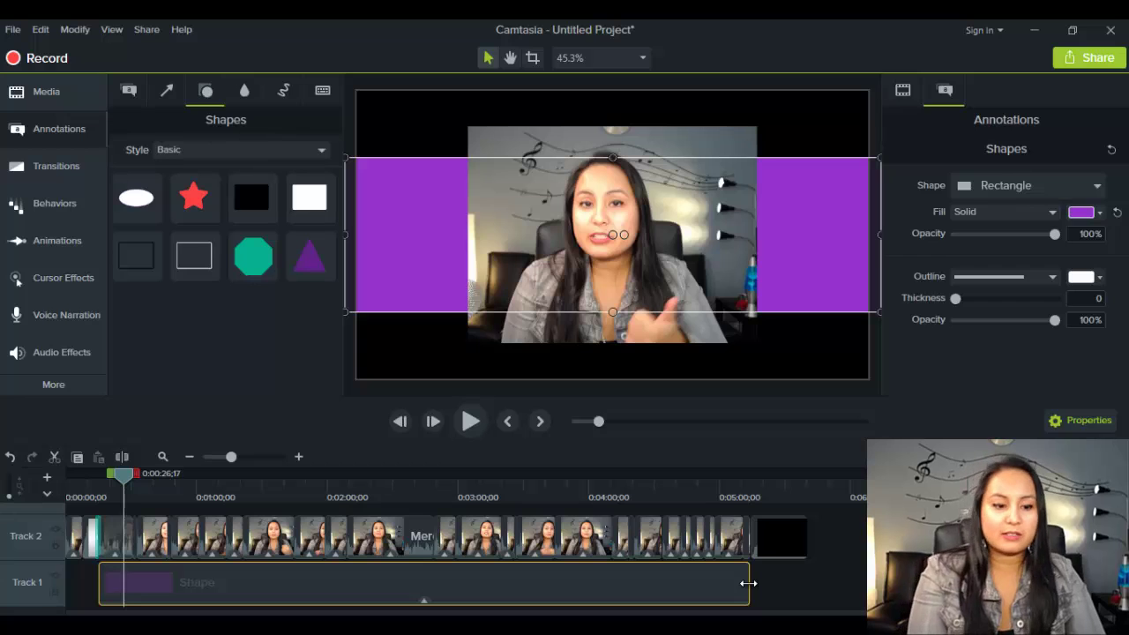
# Play from 0:05:06;16 into the end clip and check the purple background at 0:03:34;07, 0:02:12;29 and 0:00:06;25.
pyautogui.click(733, 494)
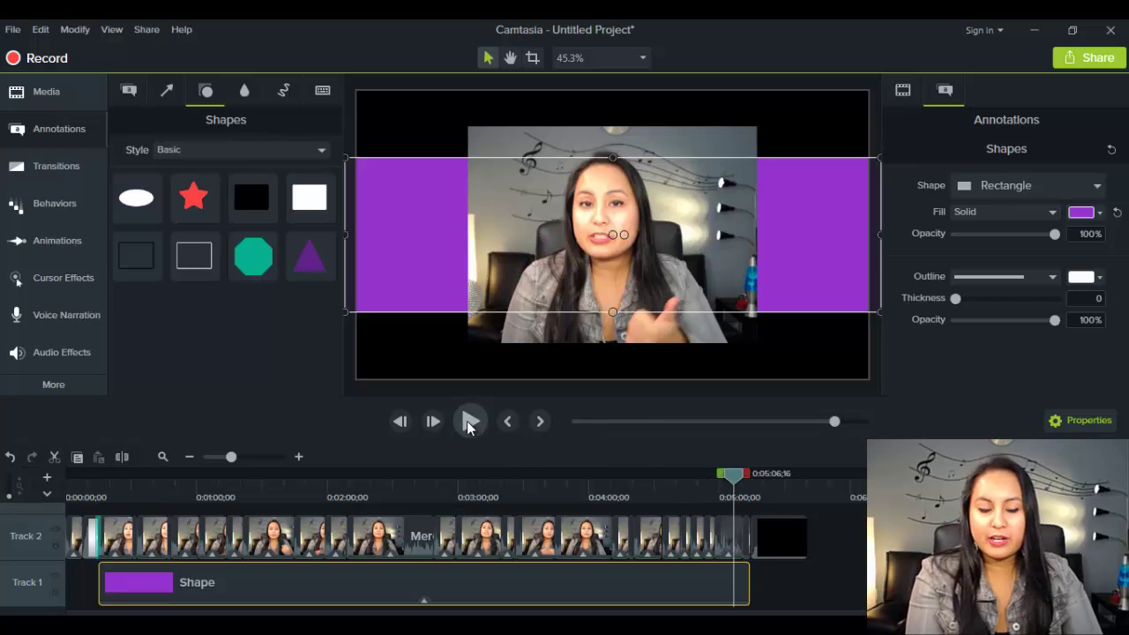
pyautogui.click(470, 420)
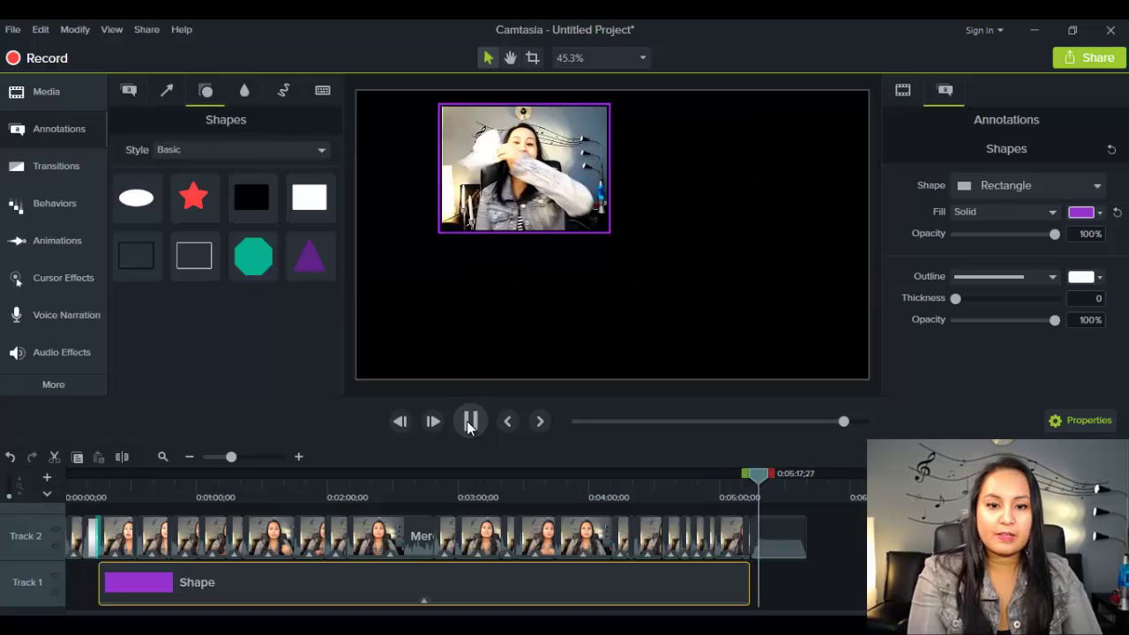
pyautogui.click(469, 422)
pyautogui.click(533, 498)
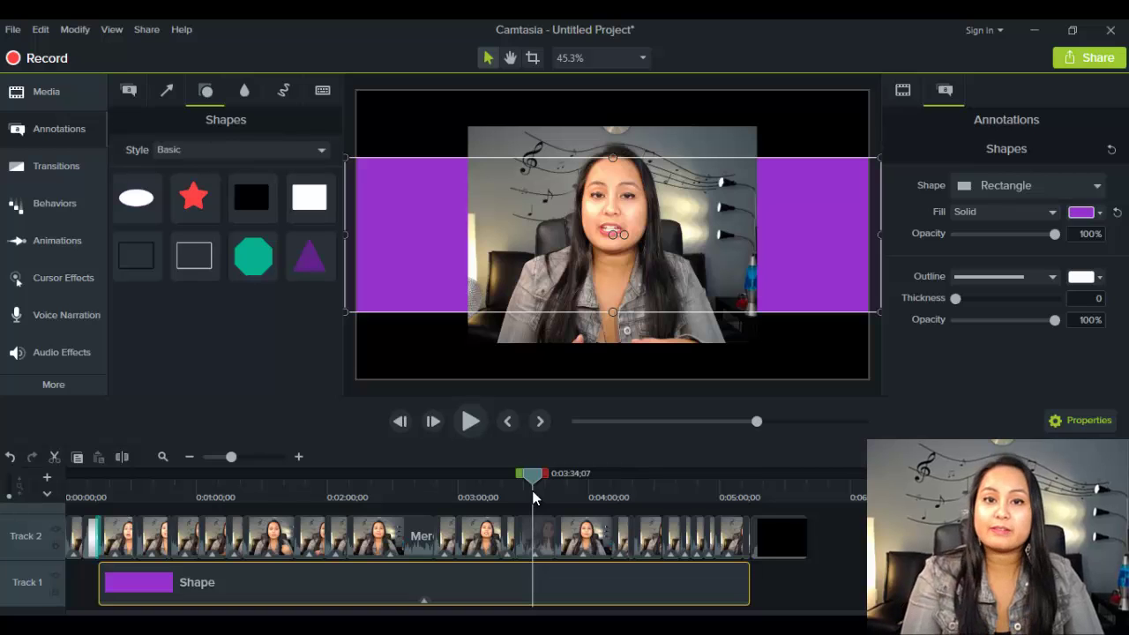
pyautogui.click(356, 498)
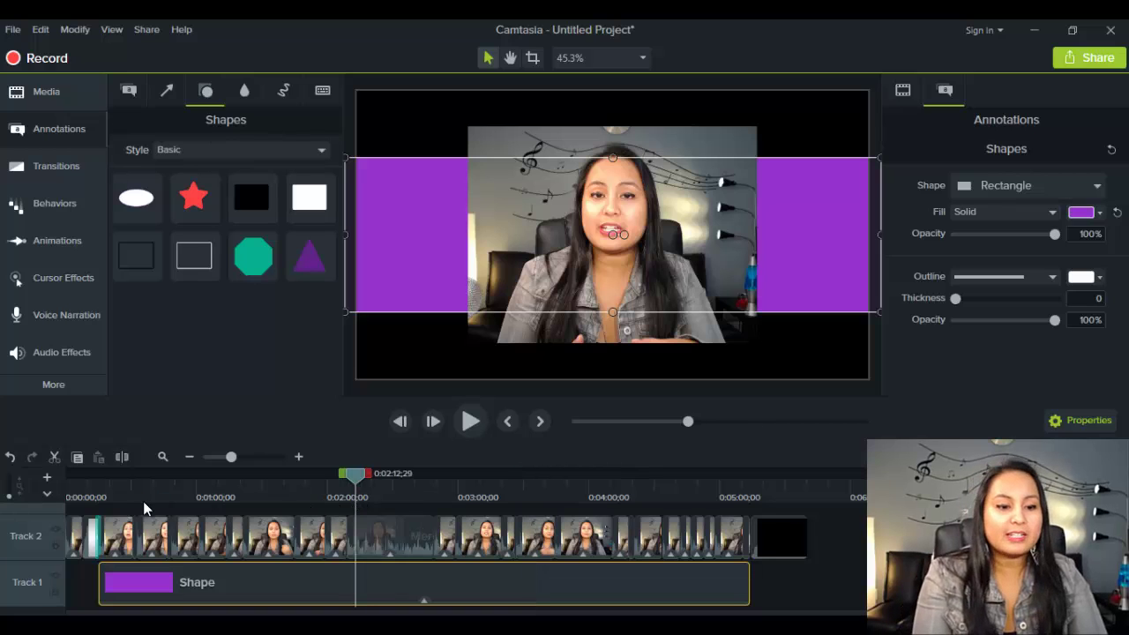
pyautogui.click(82, 497)
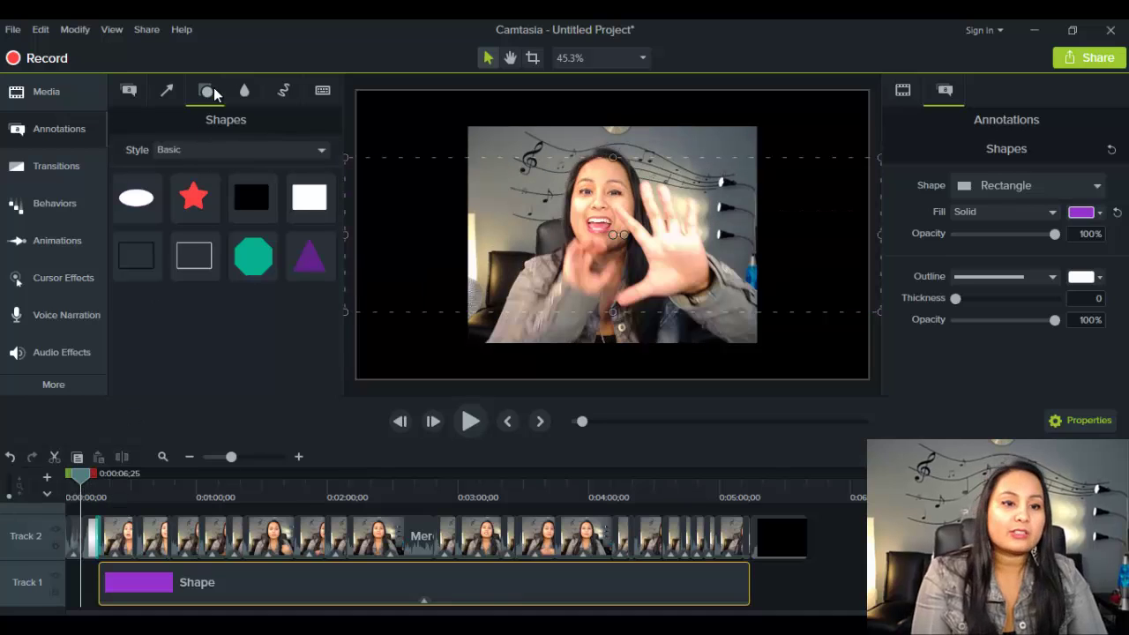
# Start producing the video to a local file with the MP4 only (up to 720p) preset.
pyautogui.click(147, 30)
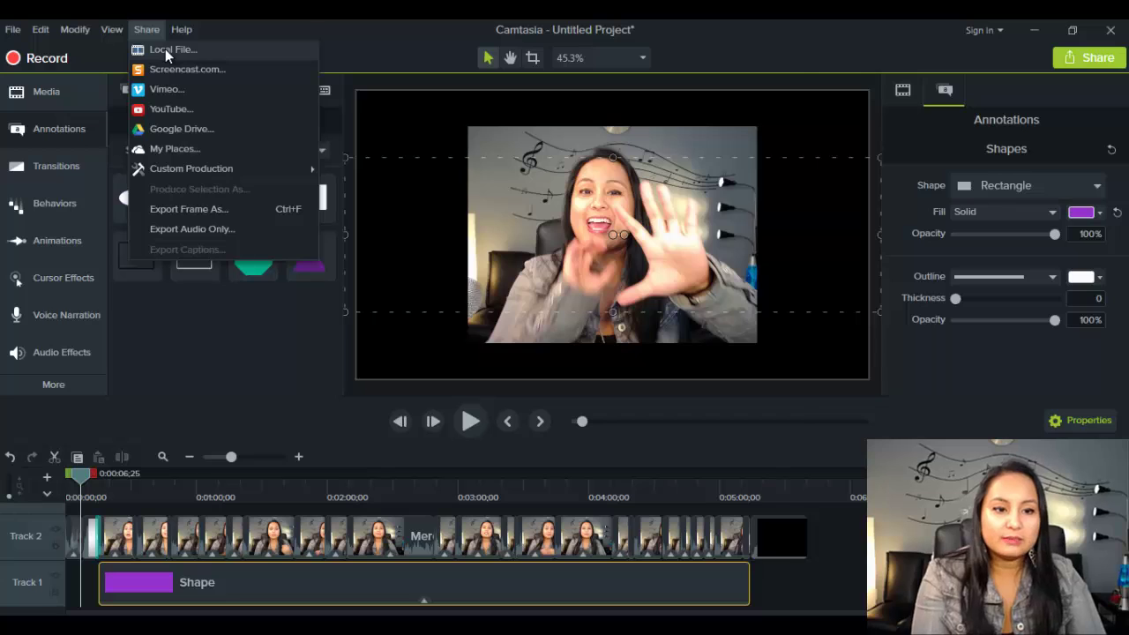
pyautogui.click(165, 48)
pyautogui.click(688, 185)
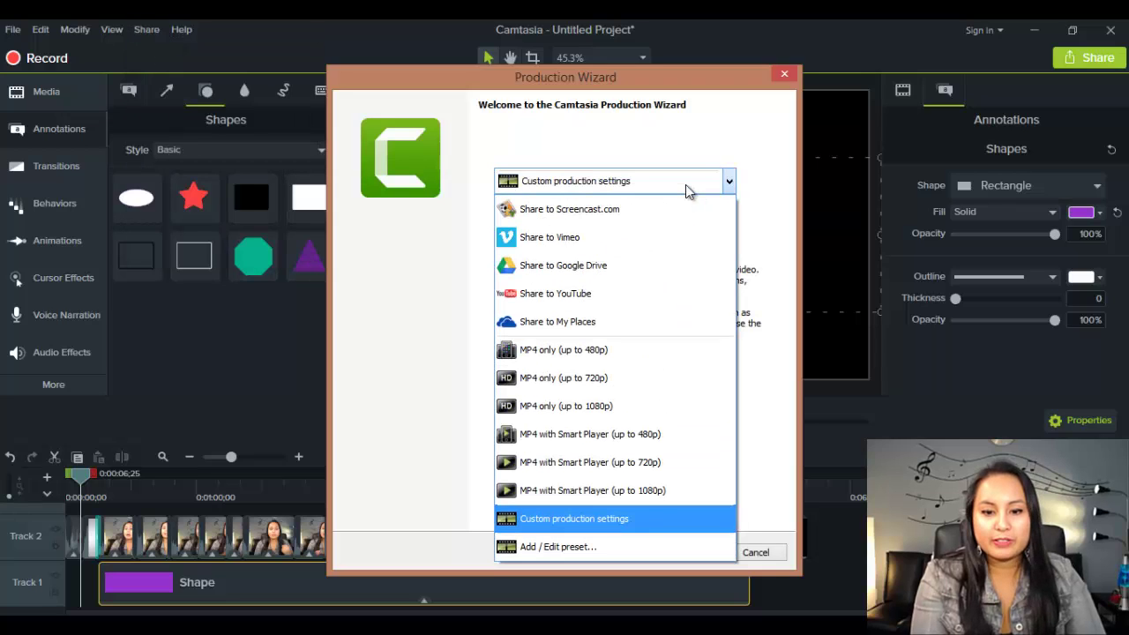
pyautogui.click(607, 388)
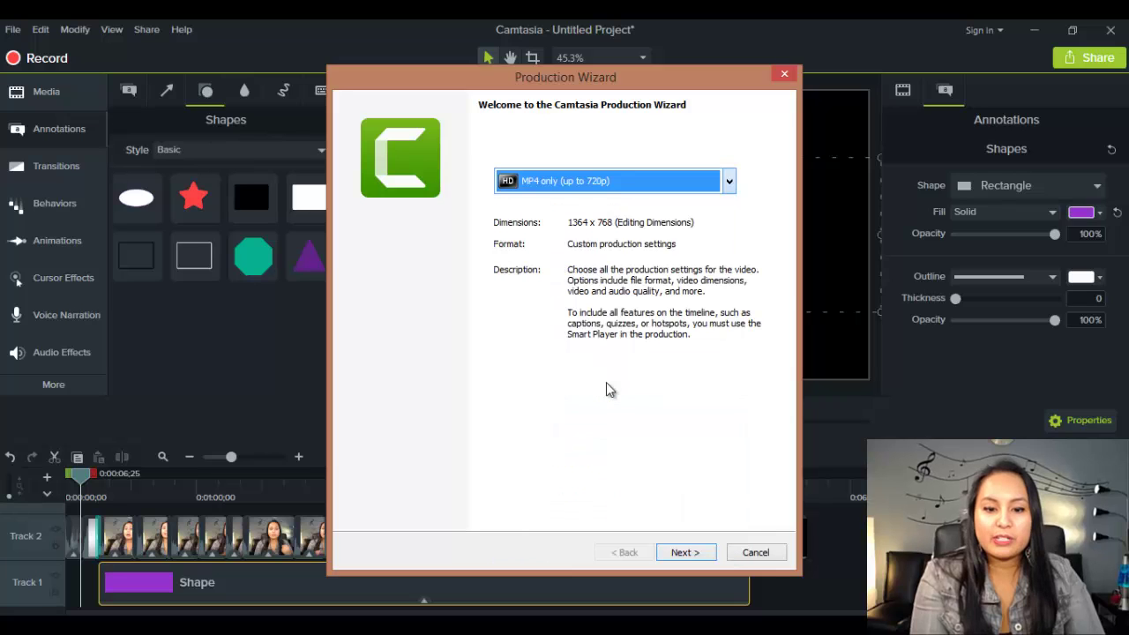
pyautogui.click(680, 552)
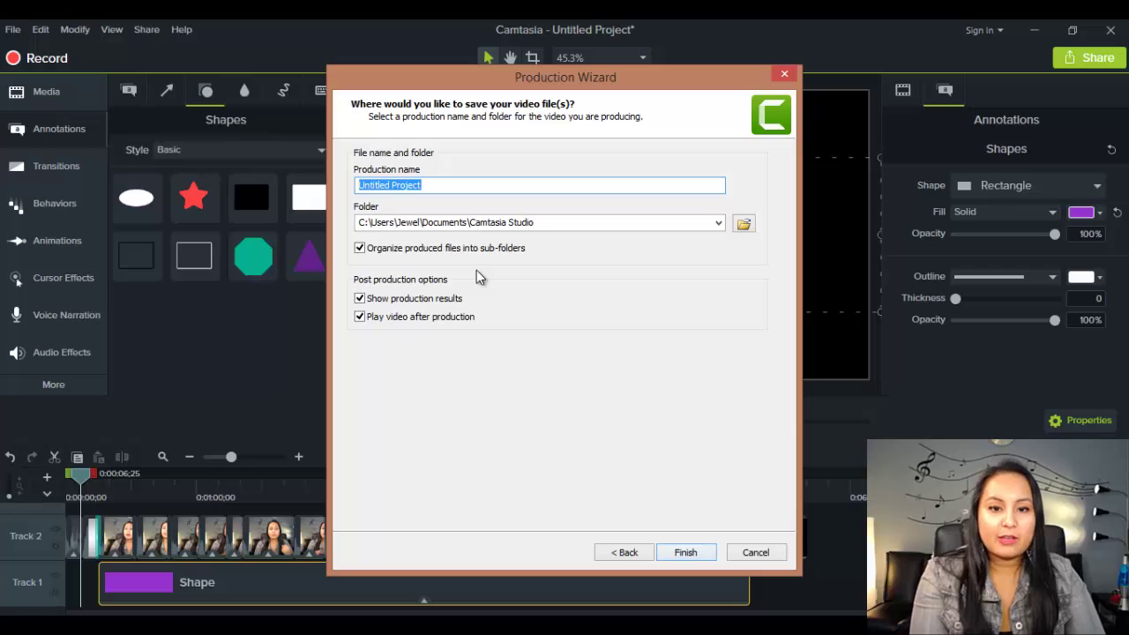
# Name the production Merch by Amazon Update 10 FINAL and render it into the Camtasia Studio documents folder.
pyautogui.write('Mer')
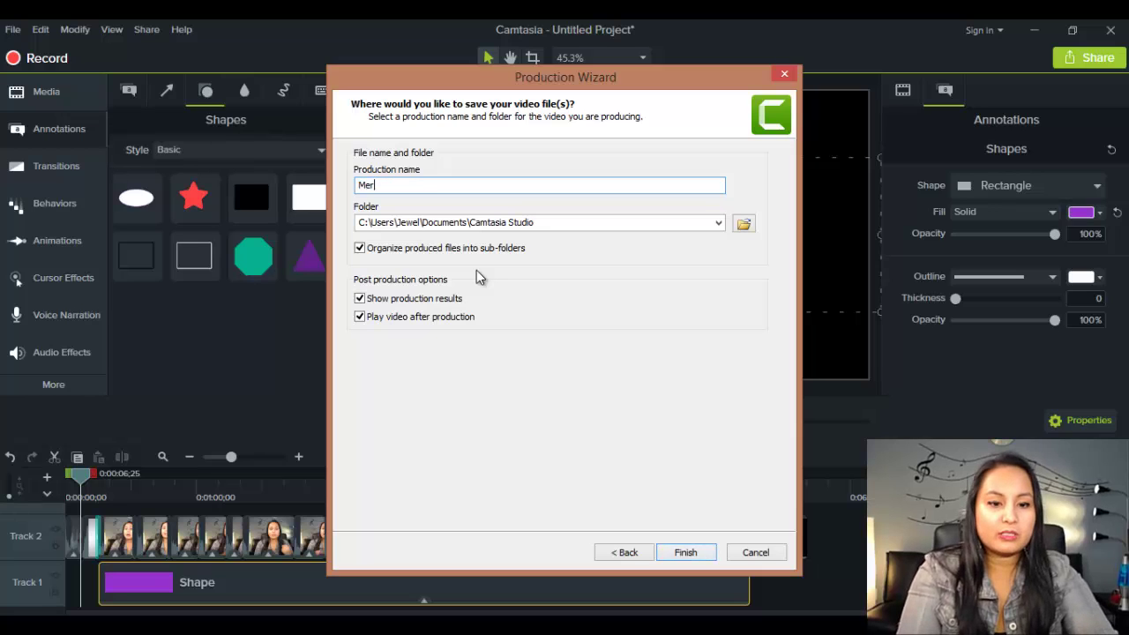
pyautogui.write('ch by')
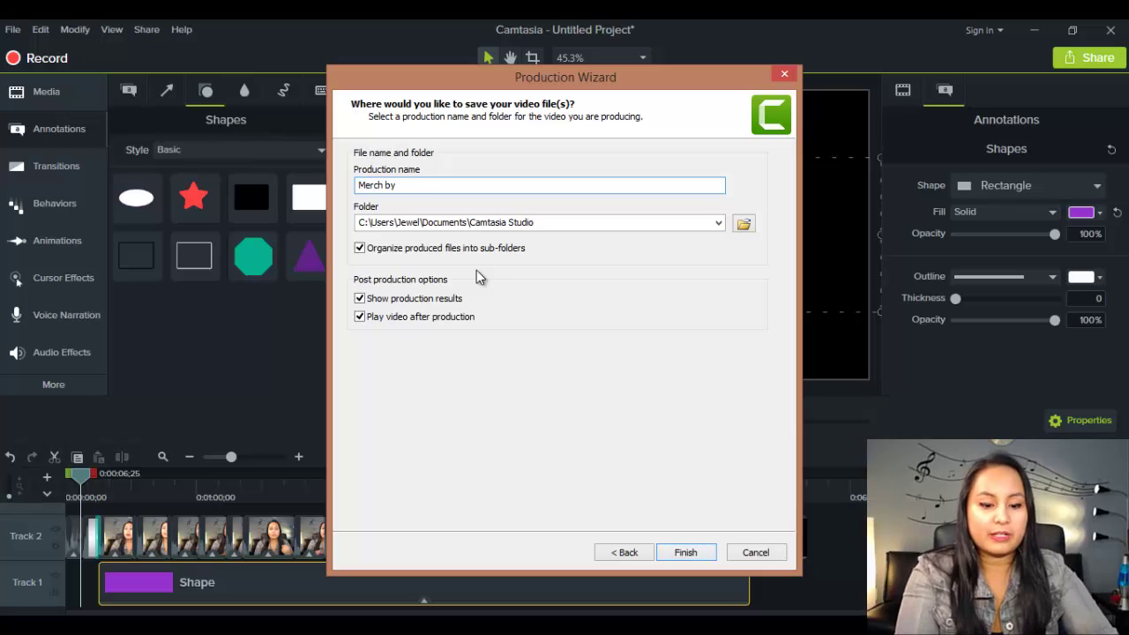
pyautogui.write(' Amazon')
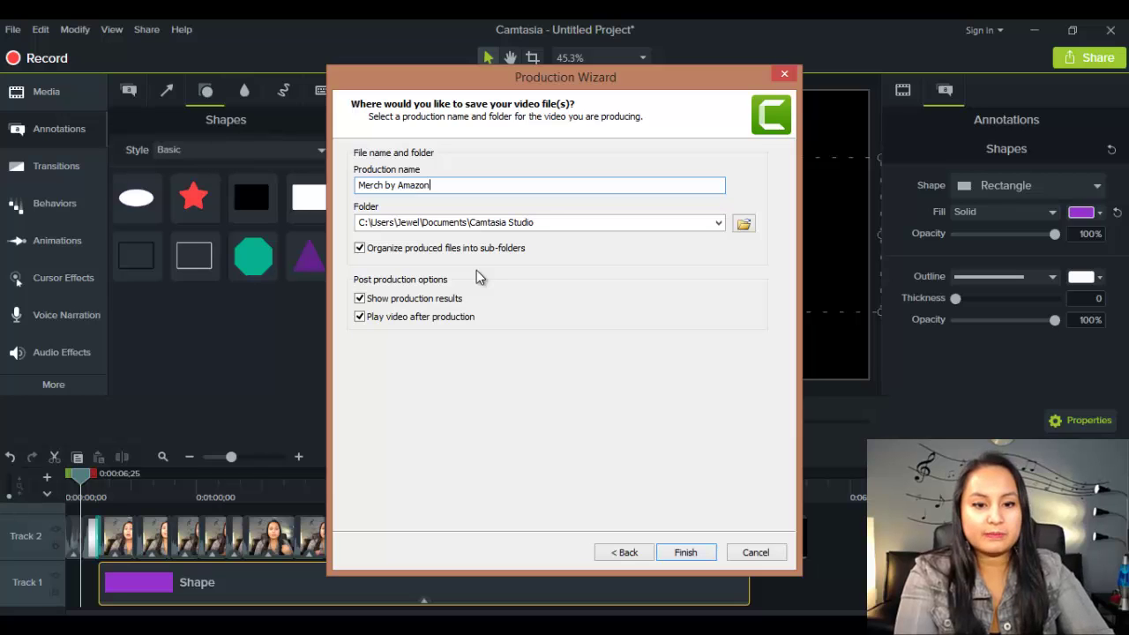
pyautogui.write(' Update ')
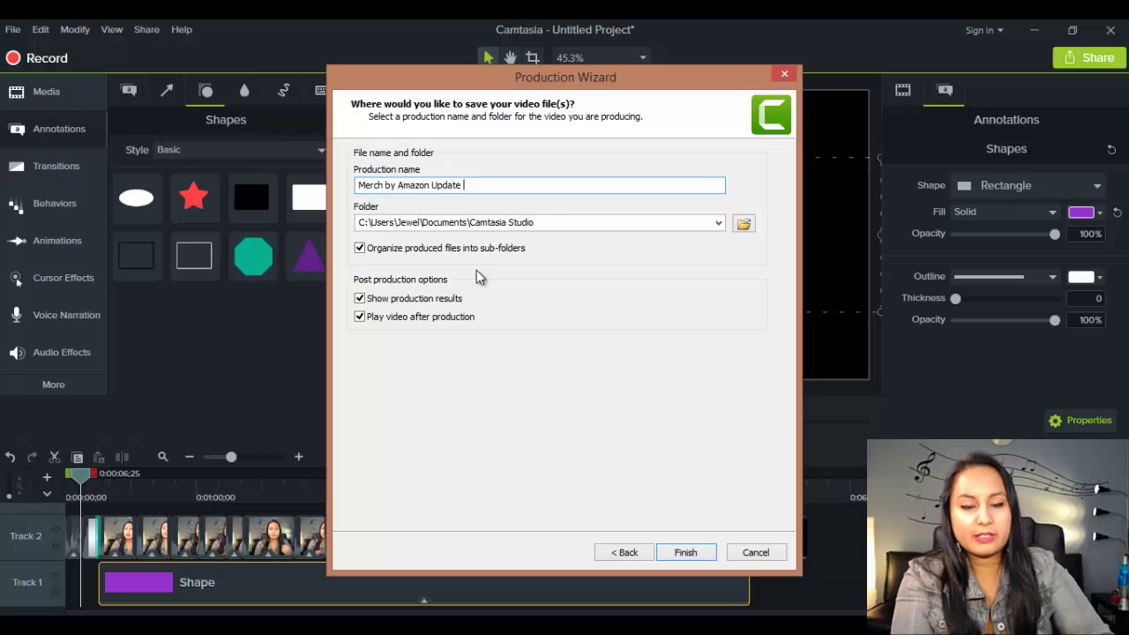
pyautogui.write('10 FINAL')
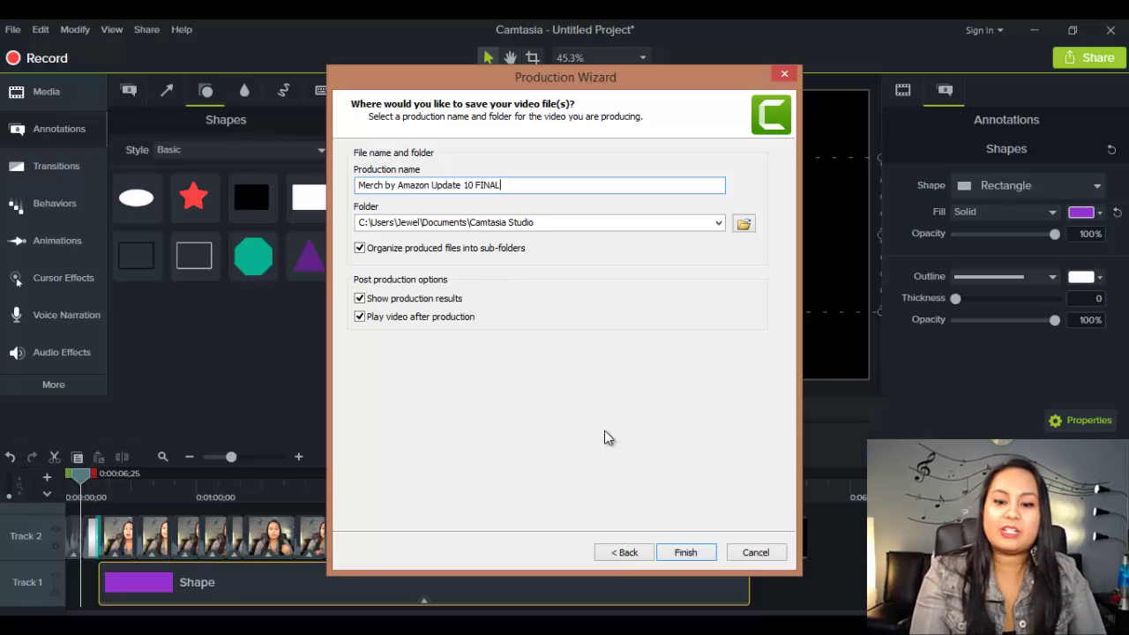
pyautogui.click(686, 552)
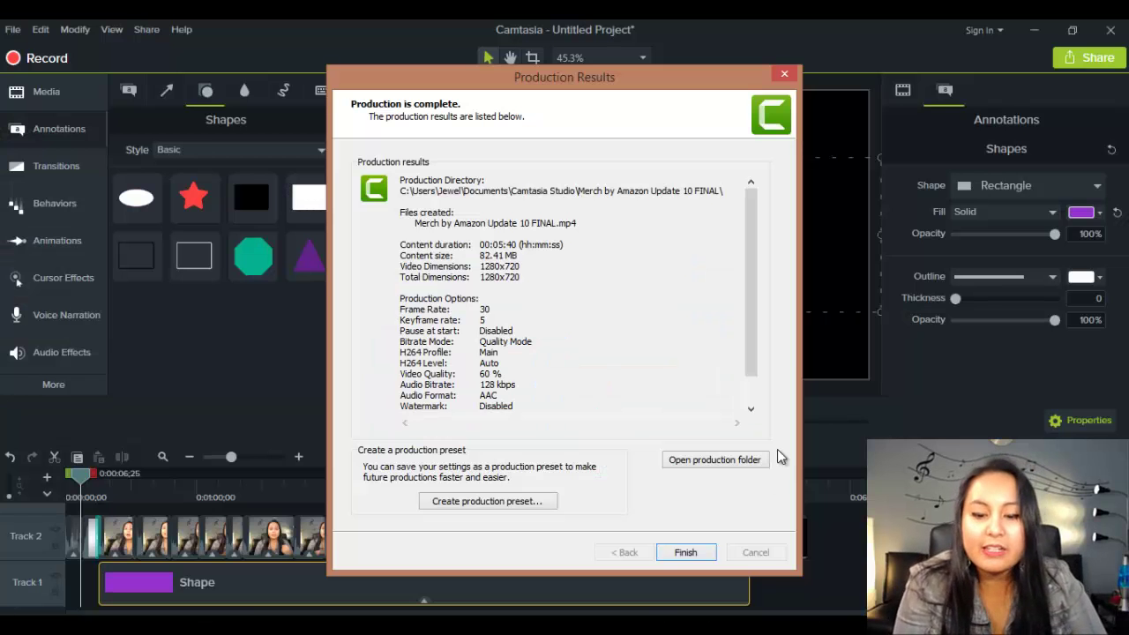
# Open the production folder, view the rendered MP4 in the video player, and close the player and the production results.
pyautogui.click(676, 462)
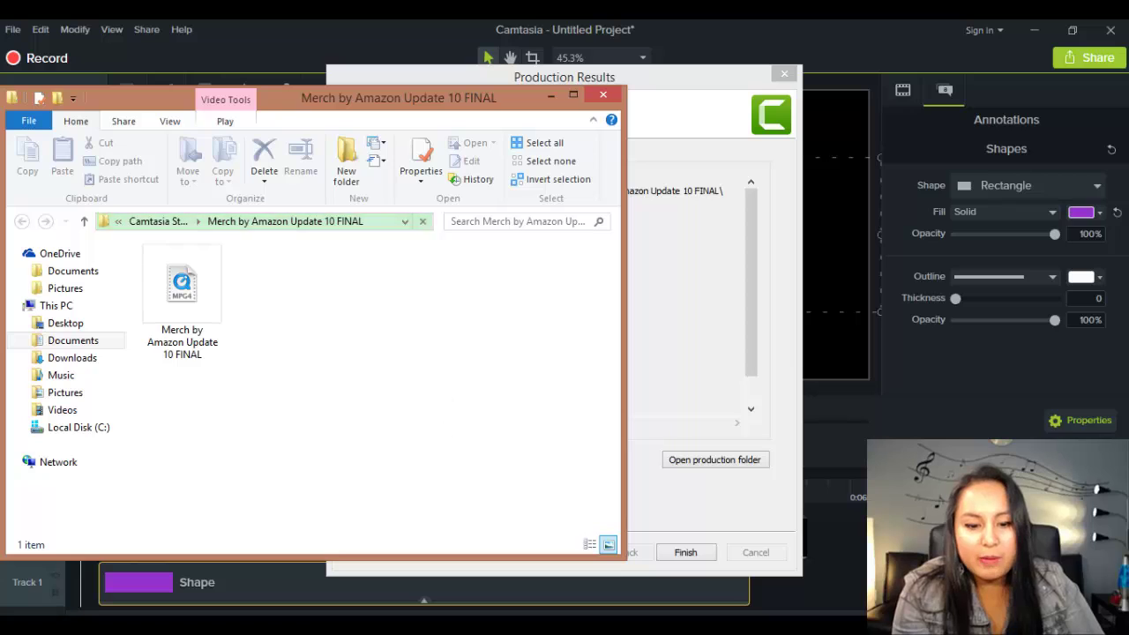
pyautogui.doubleClick(182, 287)
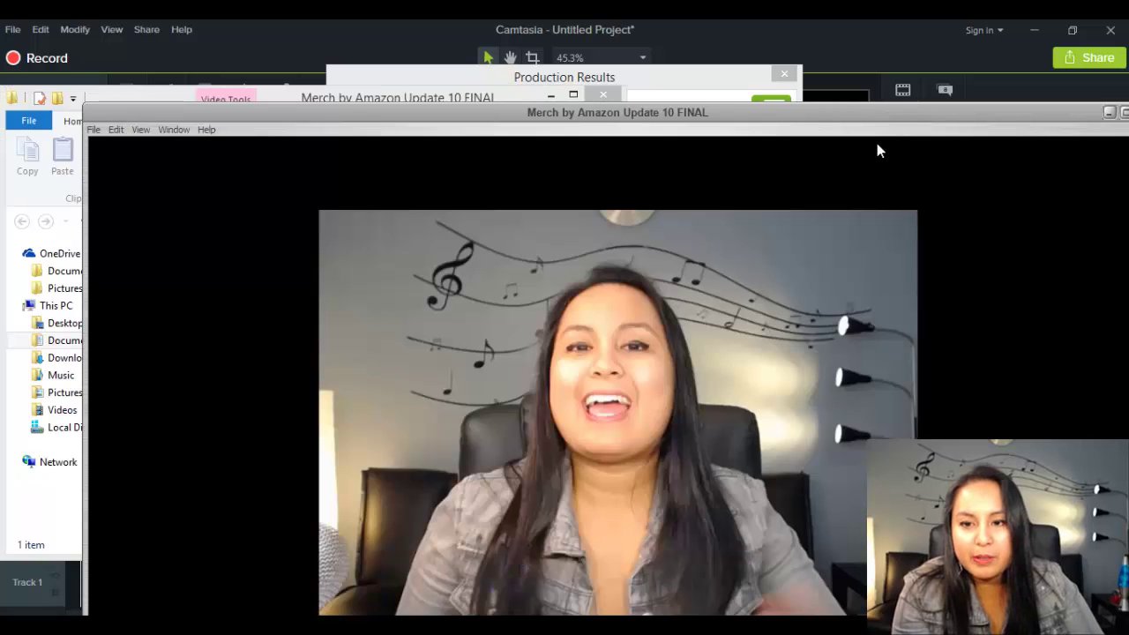
pyautogui.doubleClick(874, 111)
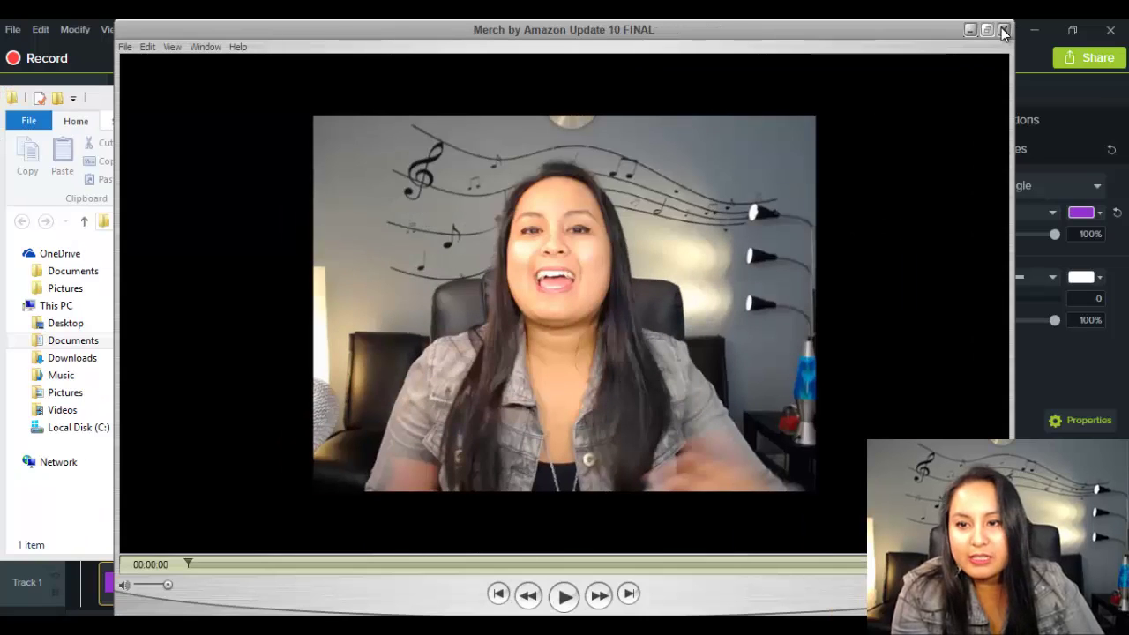
pyautogui.click(1006, 31)
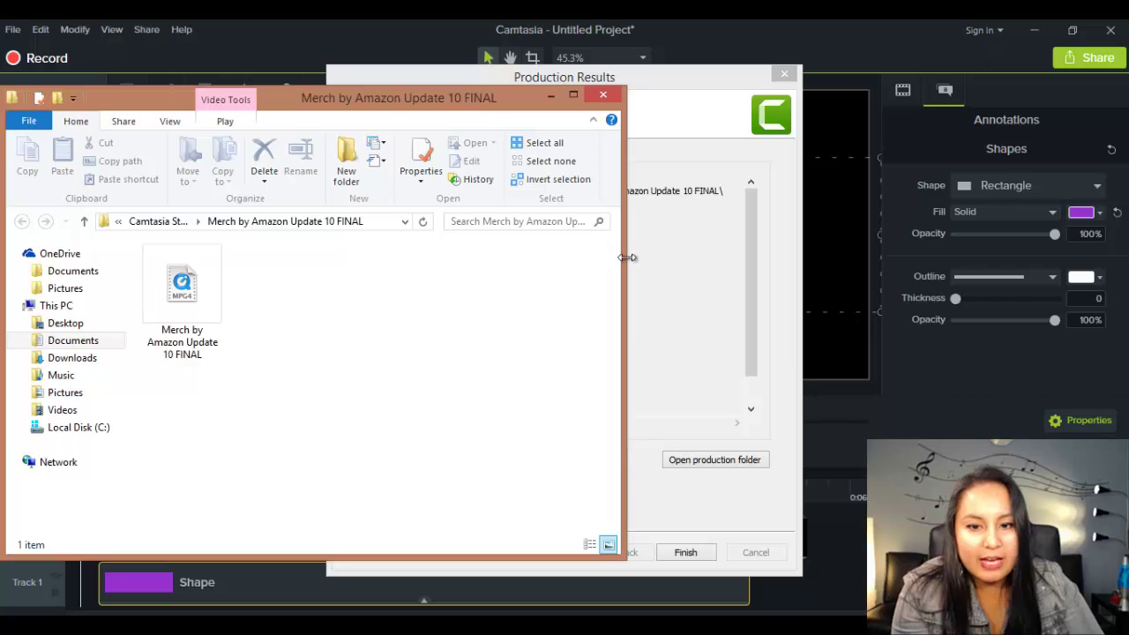
pyautogui.click(783, 74)
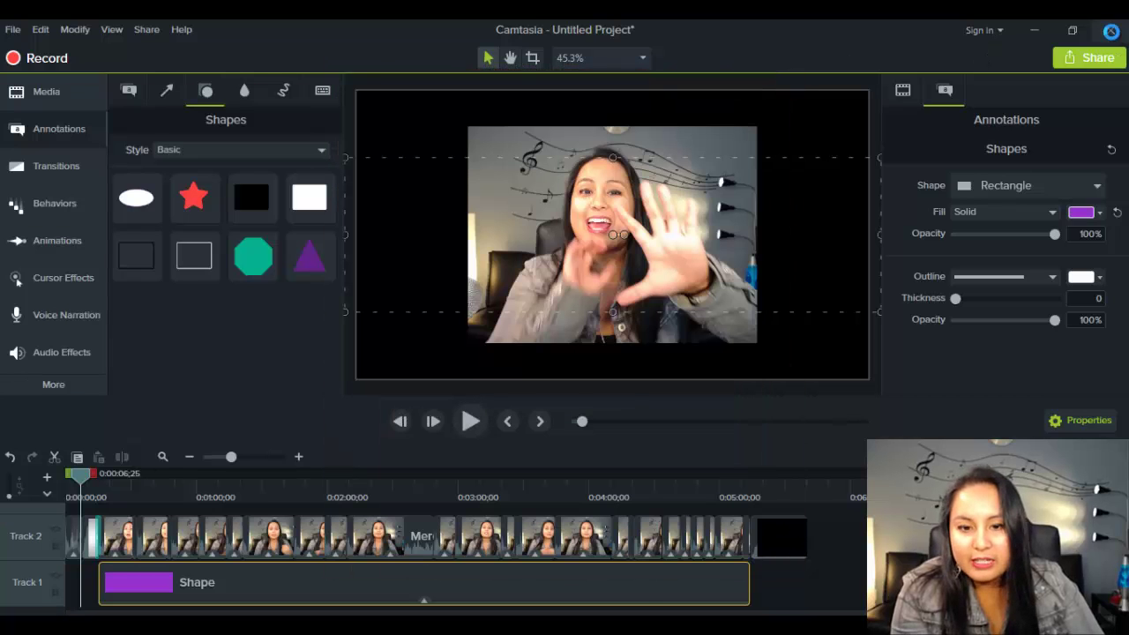
# Close the editor, saving the project to the Desktop as Merch by Amazon Update 10 FINAL.
pyautogui.click(1110, 30)
pyautogui.click(531, 390)
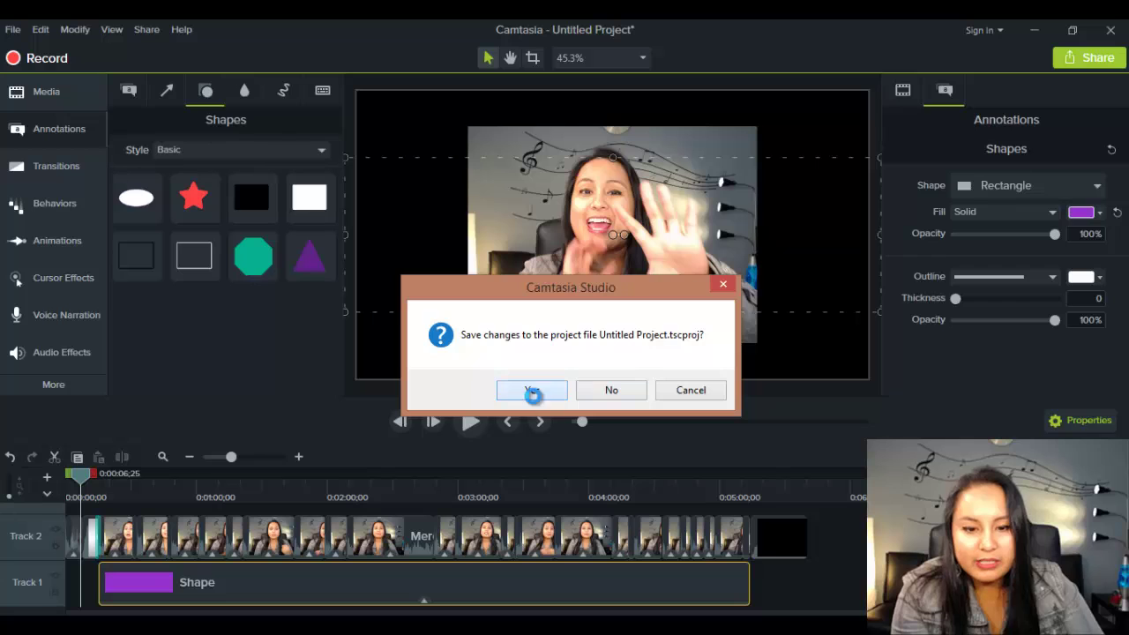
pyautogui.write('U')
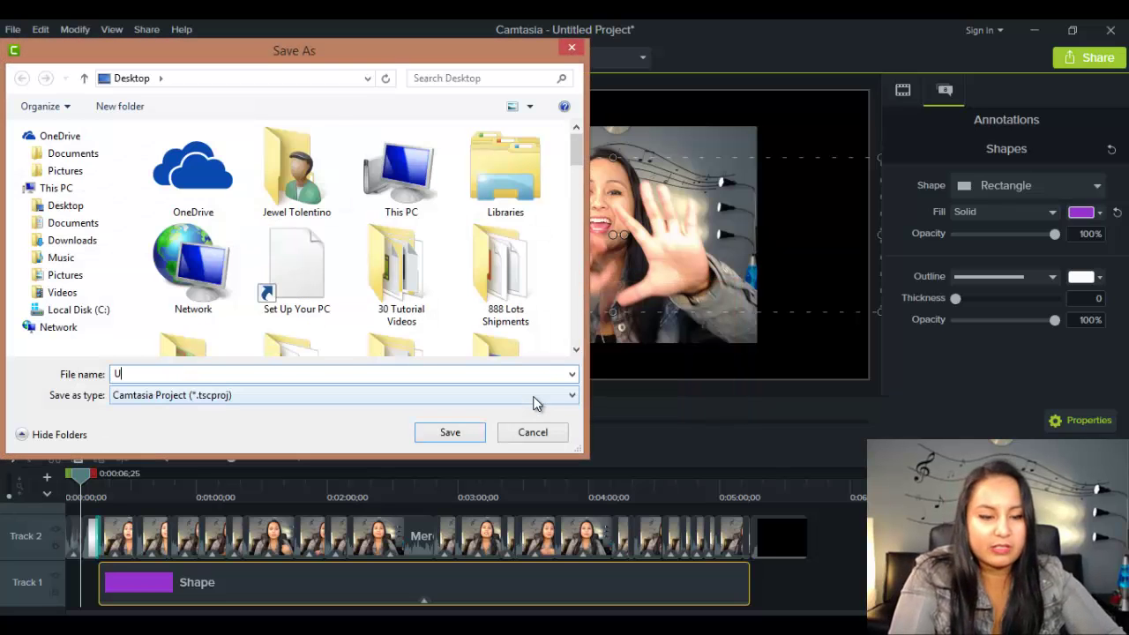
pyautogui.press('BackSpace')
pyautogui.write('Me')
pyautogui.press('Down')
pyautogui.press('Down')
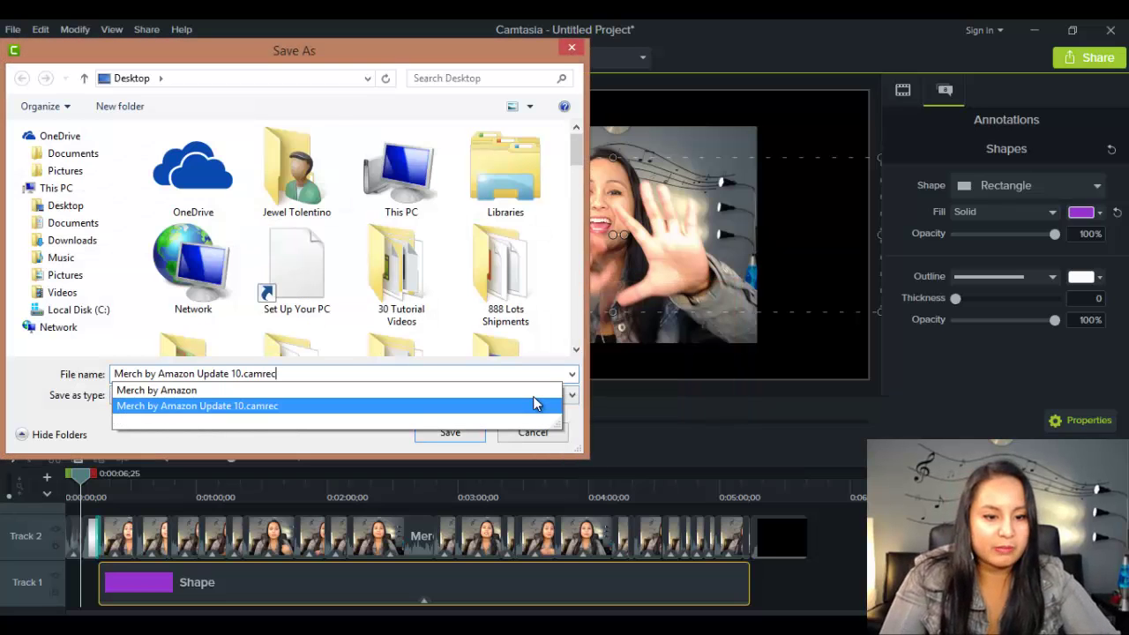
pyautogui.press('BackSpace')
pyautogui.press('BackSpace')
pyautogui.press('BackSpace')
pyautogui.press('BackSpace')
pyautogui.press('BackSpace')
pyautogui.press('BackSpace')
pyautogui.press('BackSpace')
pyautogui.write('FIN')
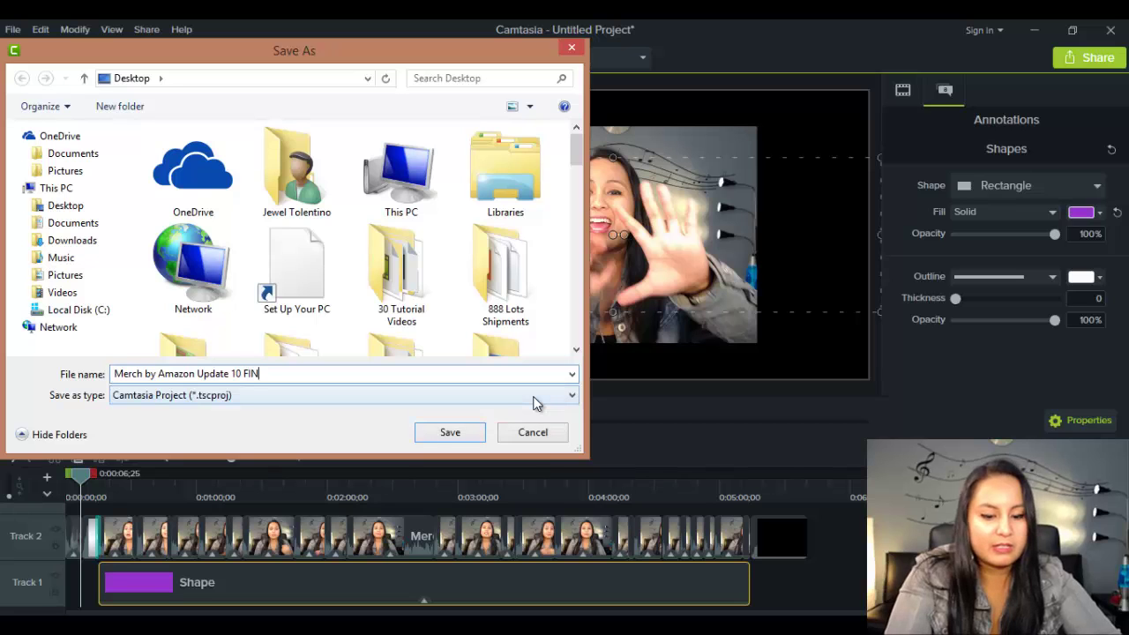
pyautogui.write('AL')
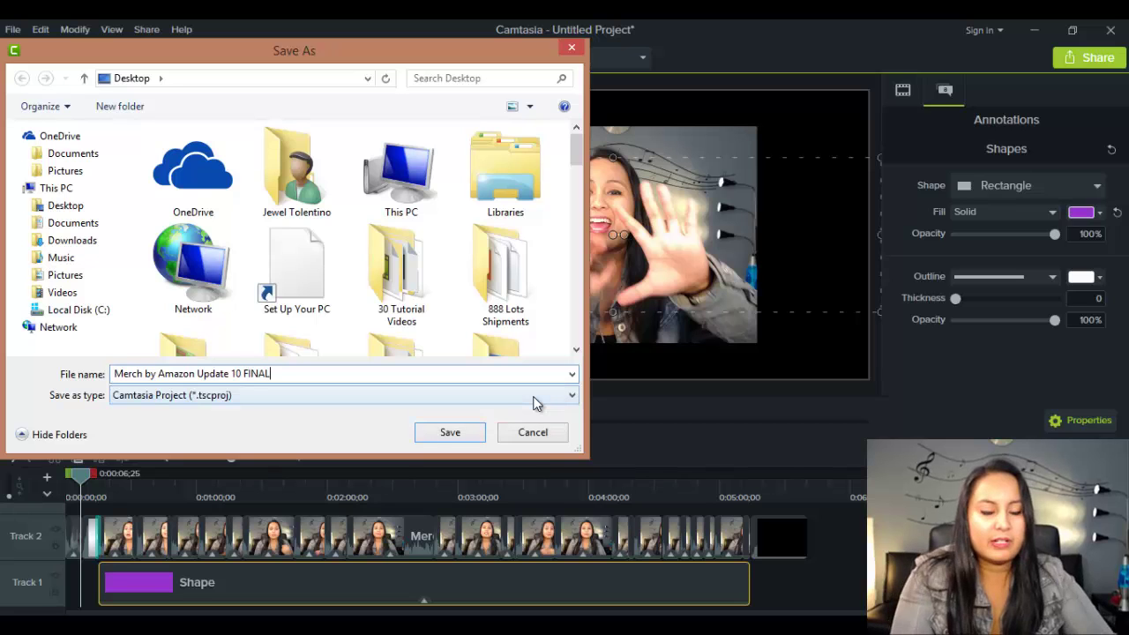
pyautogui.click(469, 437)
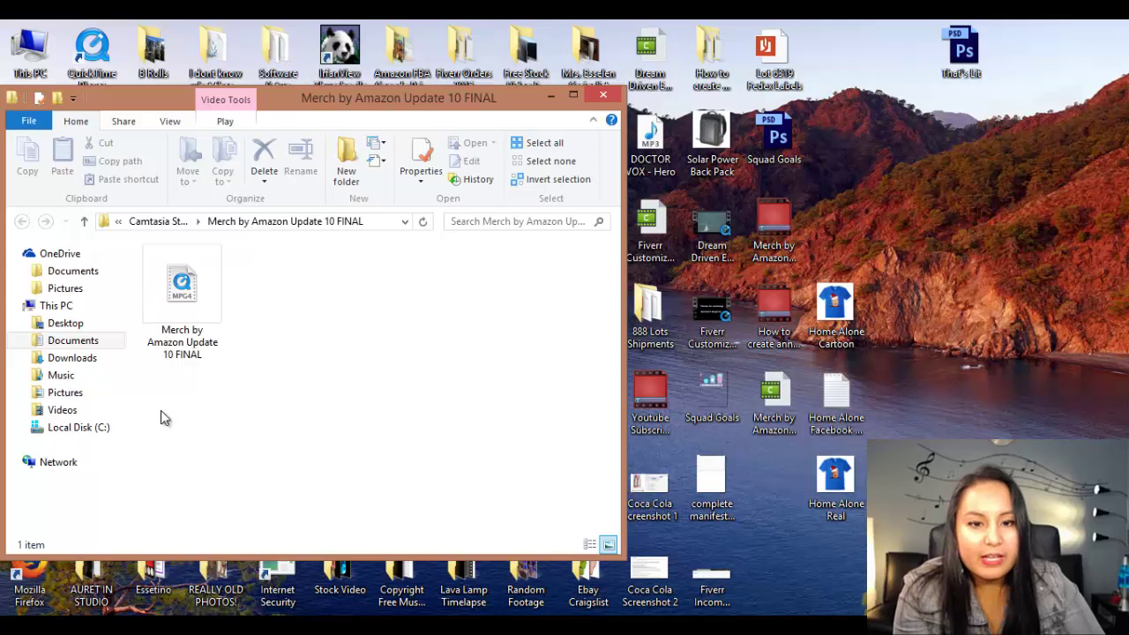
# Move the rendered MP4 from its production folder to the desktop and close the folder window.
pyautogui.moveTo(207, 310); pyautogui.dragTo(856, 110)
pyautogui.hotkey('alt', 'F4')
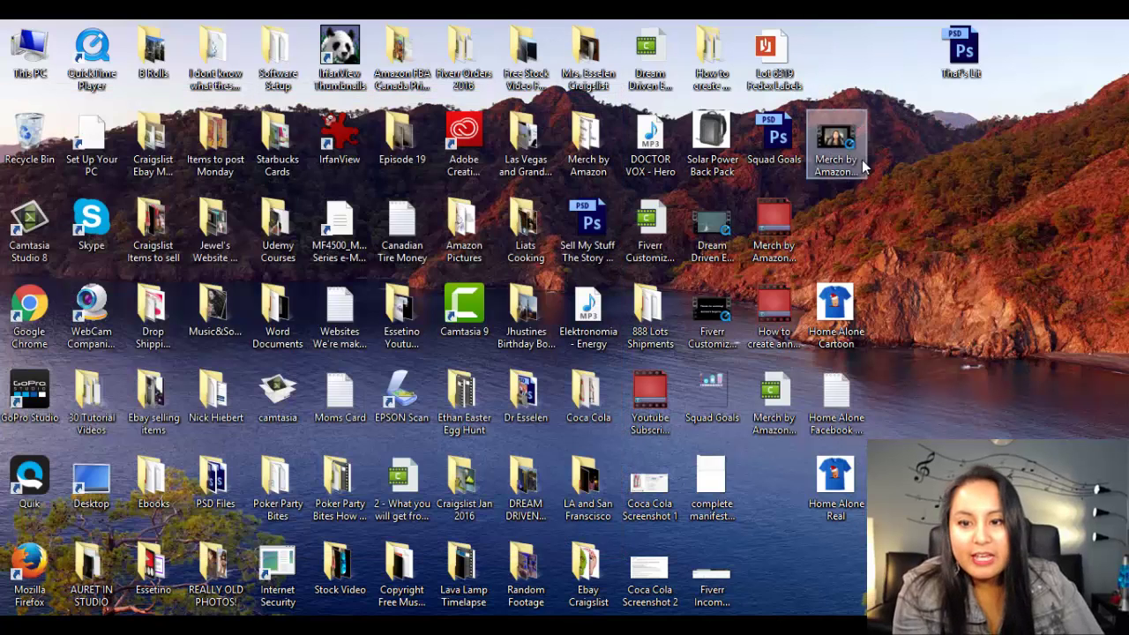